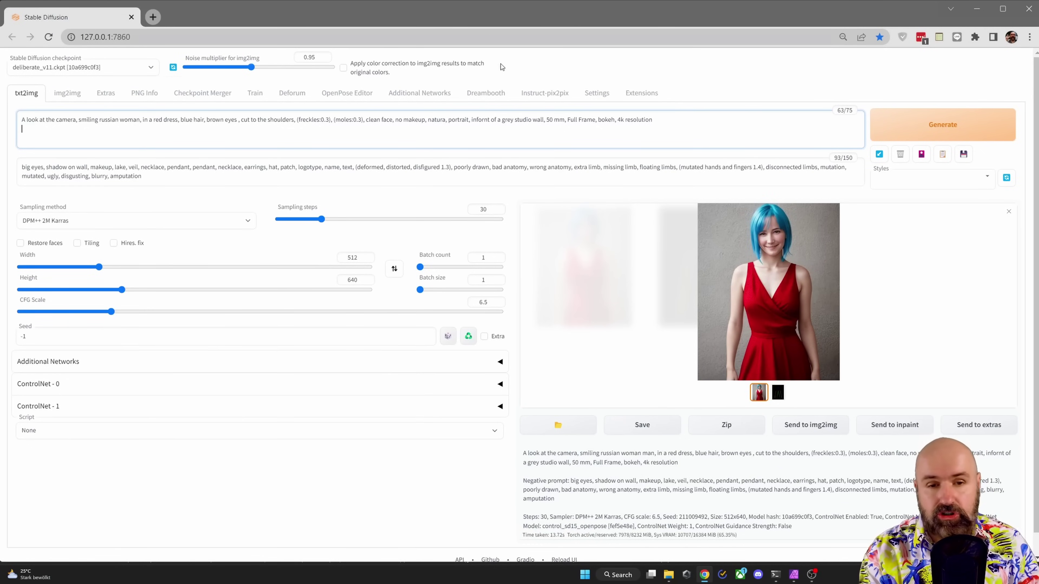
- View the generated portrait of the smiling blue-haired woman in a red dress full-size
{"action": "left_click", "coordinate": [727, 282]}
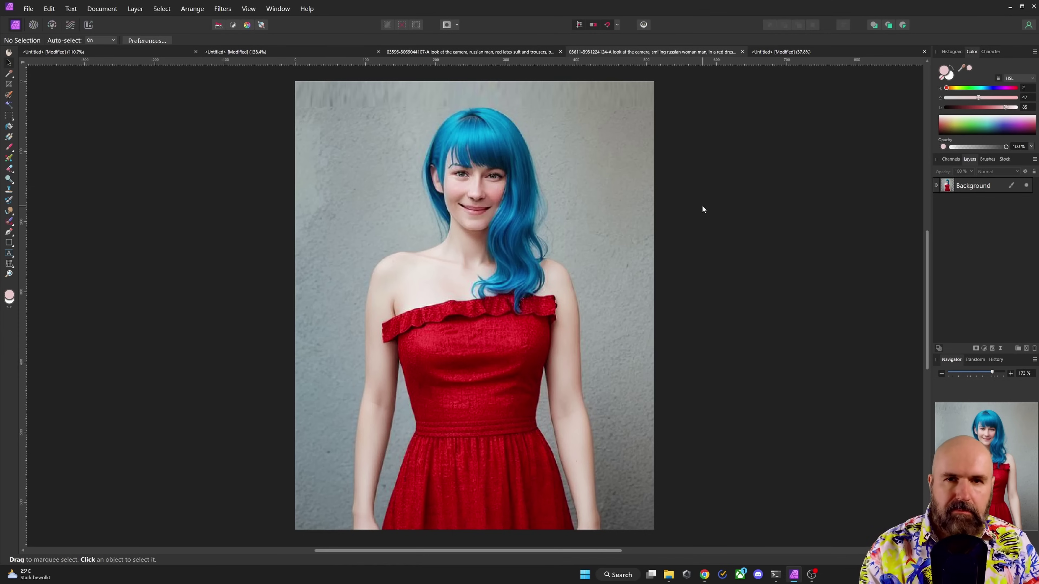
{"action": "left_click", "coordinate": [306, 8]}
{"action": "left_click", "coordinate": [323, 132]}
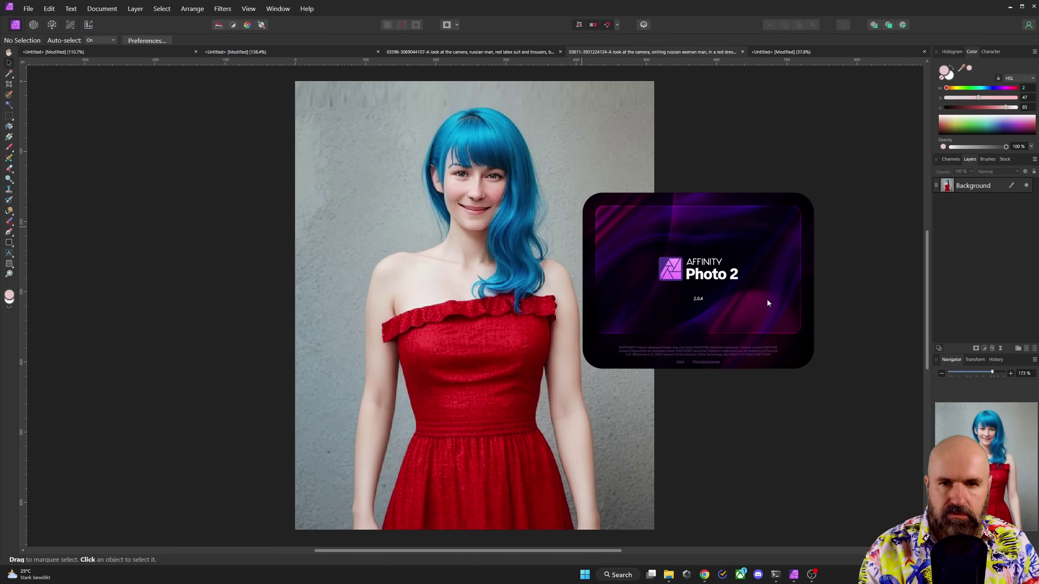
{"action": "left_click", "coordinate": [739, 386]}
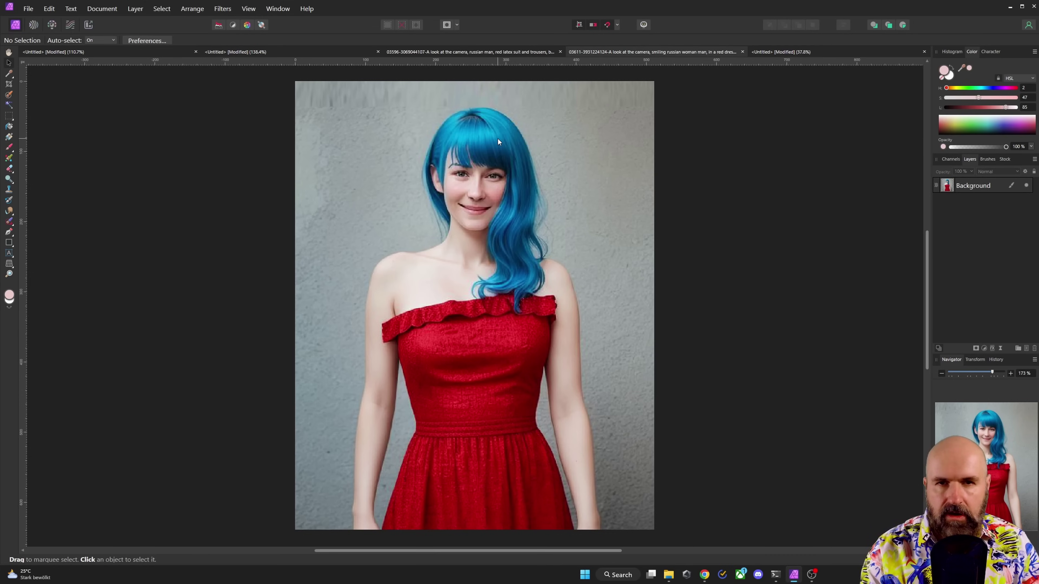
- Select the red dress on the Background layer with the Selection Brush and apply refinement
{"action": "left_click", "coordinate": [825, 134]}
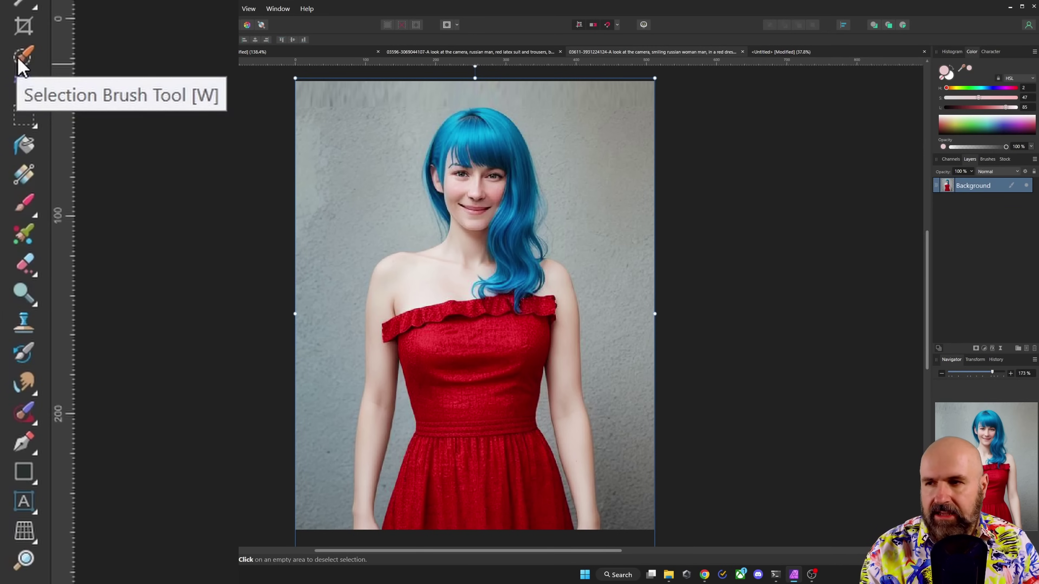
{"action": "left_click", "coordinate": [18, 60]}
{"action": "mouse_move", "coordinate": [497, 374]}
{"action": "left_mouse_down"}
{"action": "mouse_move", "coordinate": [424, 336]}
{"action": "mouse_move", "coordinate": [459, 491]}
{"action": "mouse_move", "coordinate": [452, 357]}
{"action": "left_mouse_up"}
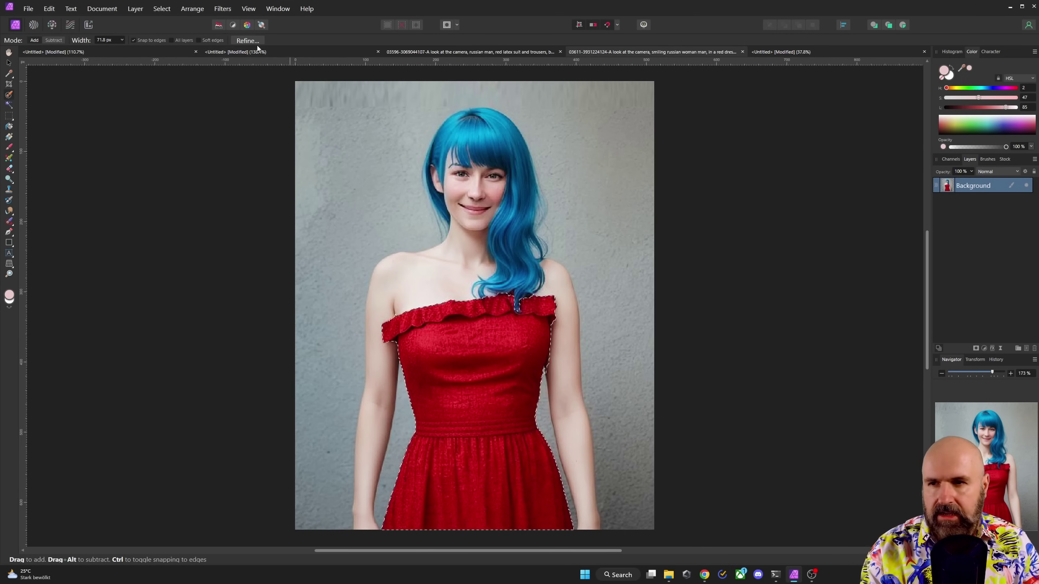
{"action": "left_click", "coordinate": [247, 41]}
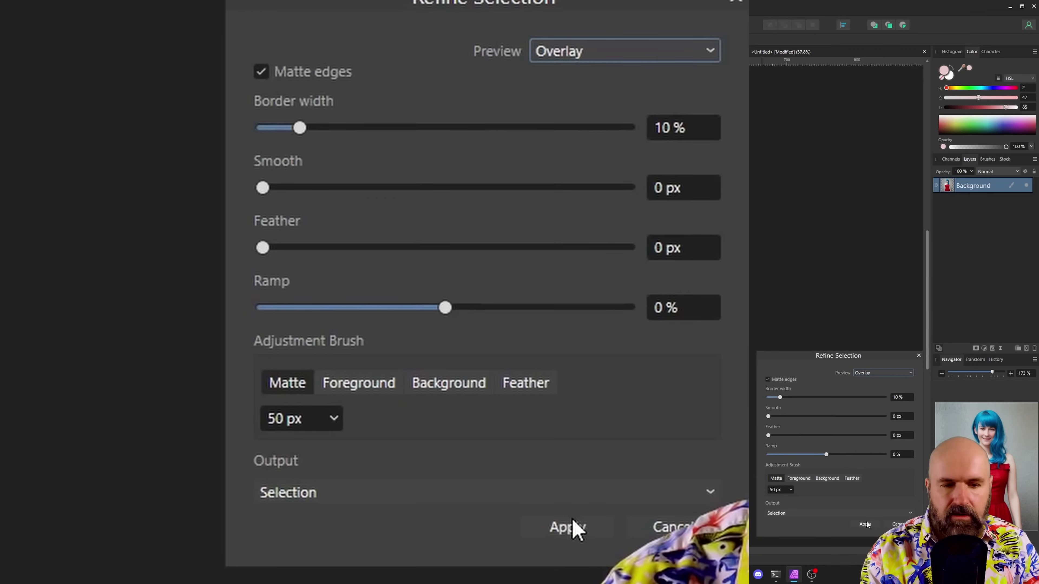
{"action": "left_click", "coordinate": [865, 525]}
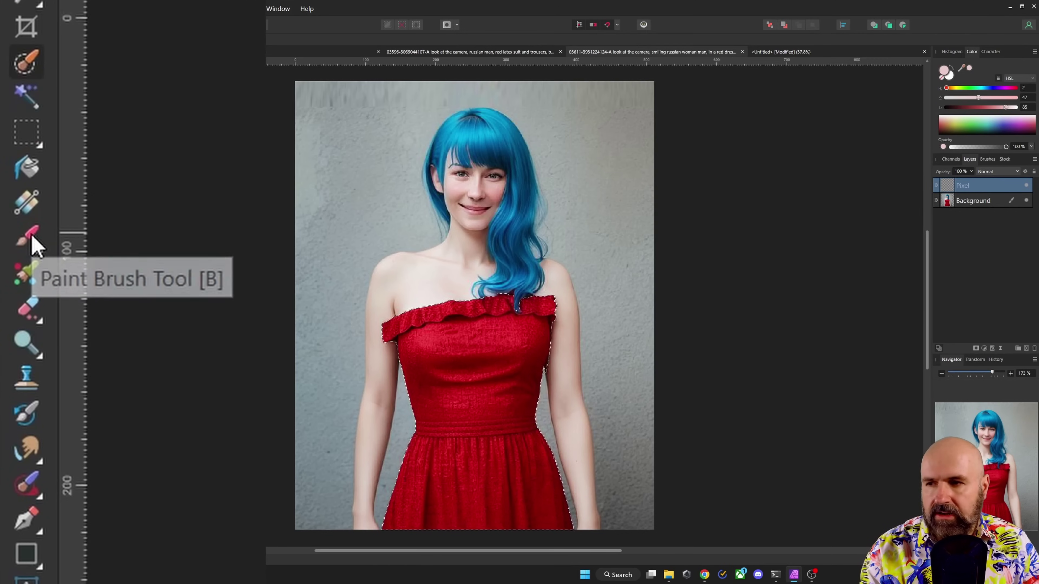
- Paint the dress in its sampled red with a 121 px brush, name the layer 'dress', deselect
{"action": "left_click", "coordinate": [30, 237]}
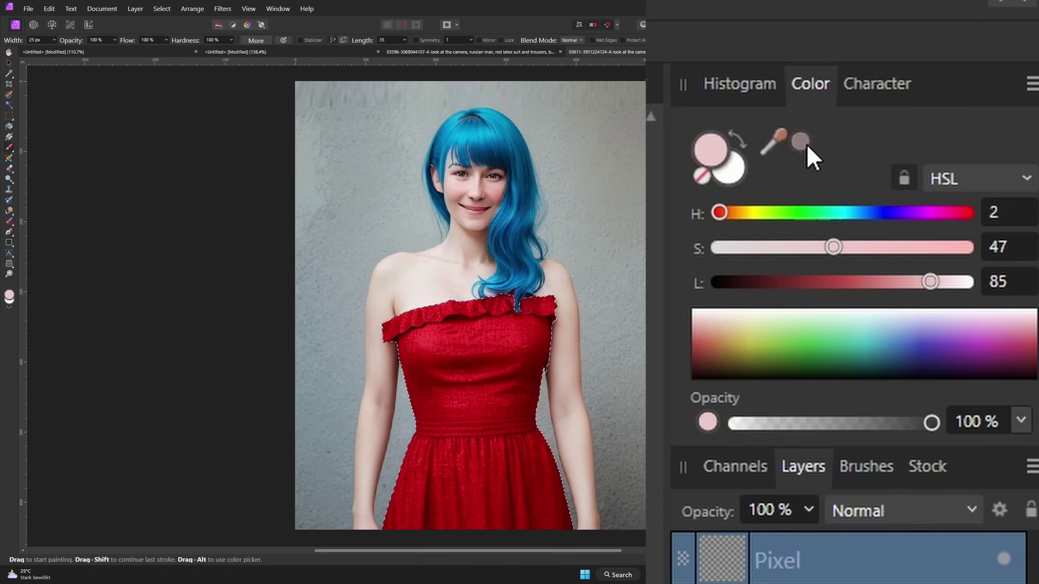
{"action": "left_click_drag", "start_coordinate": [772, 141], "coordinate": [509, 337]}
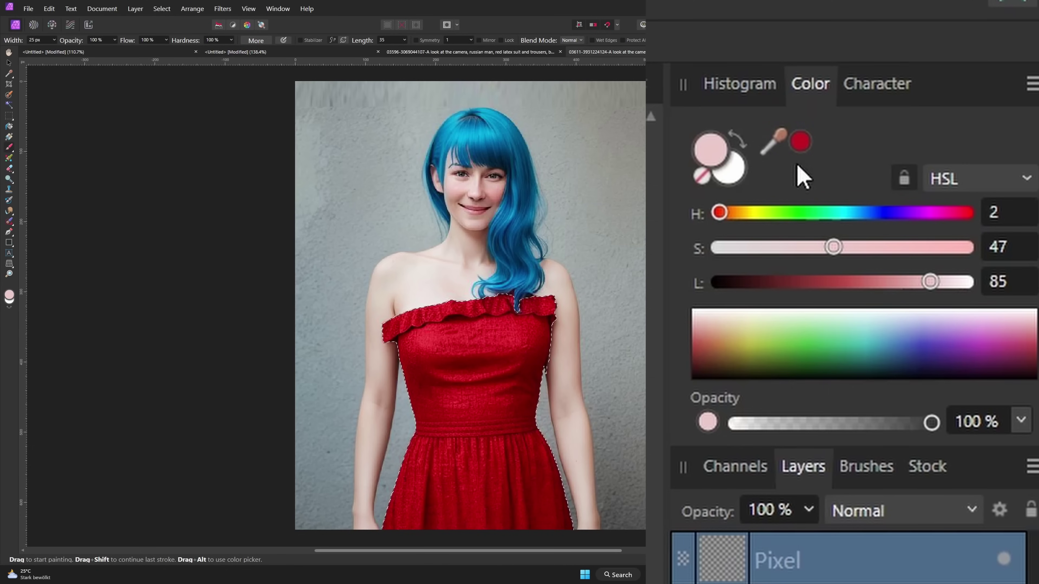
{"action": "left_click", "coordinate": [801, 143]}
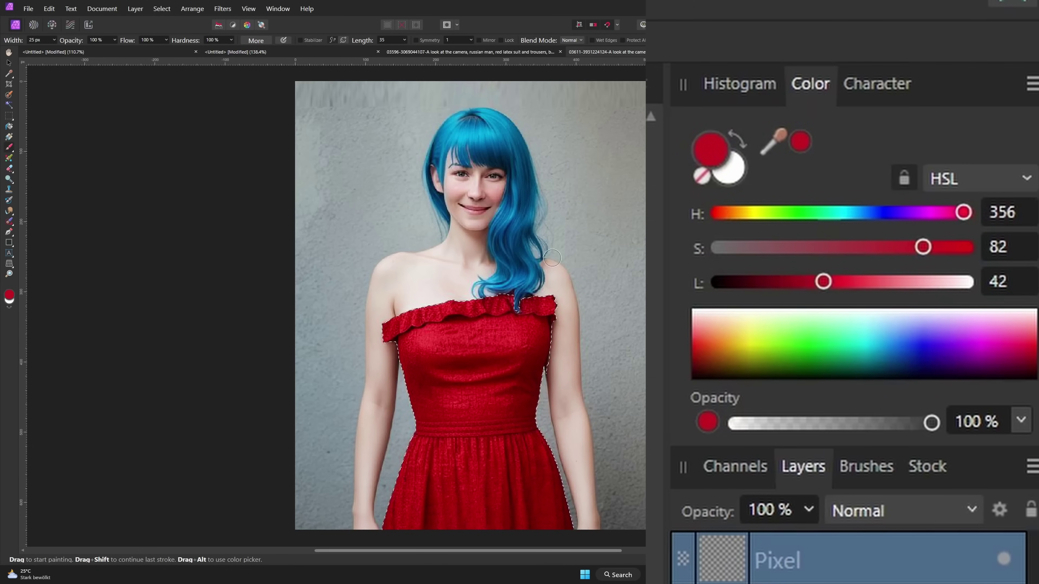
{"action": "mouse_move", "coordinate": [462, 388]}
{"action": "left_mouse_down"}
{"action": "mouse_move", "coordinate": [504, 389]}
{"action": "mouse_move", "coordinate": [408, 331]}
{"action": "mouse_move", "coordinate": [395, 550]}
{"action": "mouse_move", "coordinate": [476, 299]}
{"action": "mouse_move", "coordinate": [547, 476]}
{"action": "mouse_move", "coordinate": [475, 313]}
{"action": "mouse_move", "coordinate": [464, 494]}
{"action": "mouse_move", "coordinate": [564, 550]}
{"action": "left_mouse_up"}
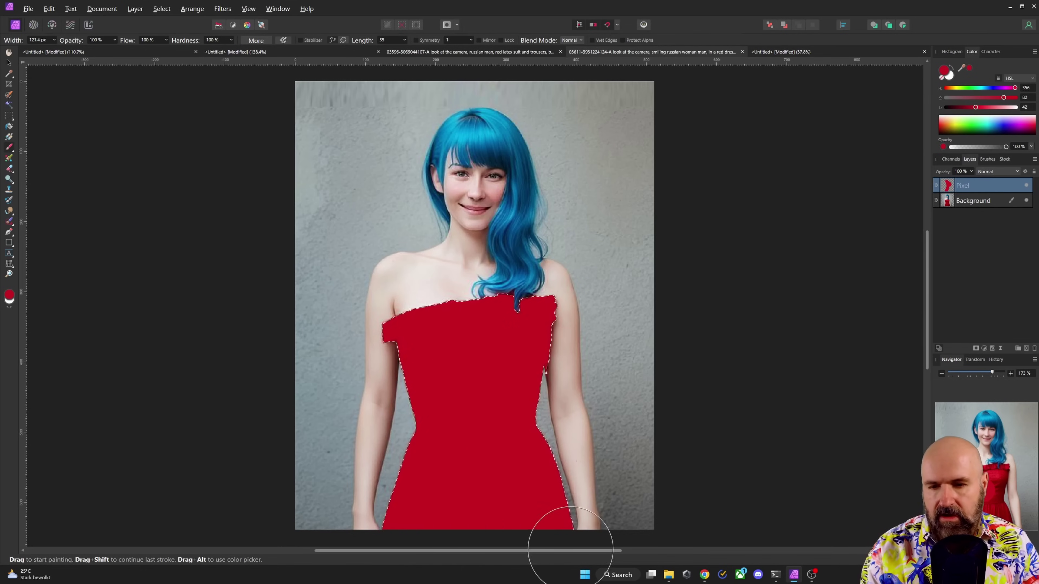
{"action": "double_click", "coordinate": [964, 188]}
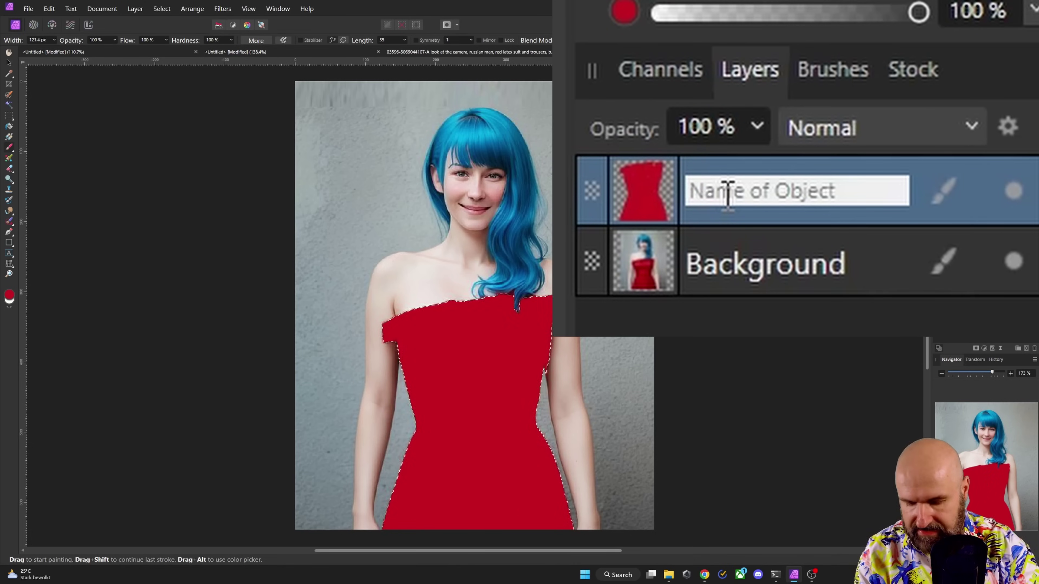
{"action": "type", "text": "dress"}
{"action": "key", "text": "Return"}
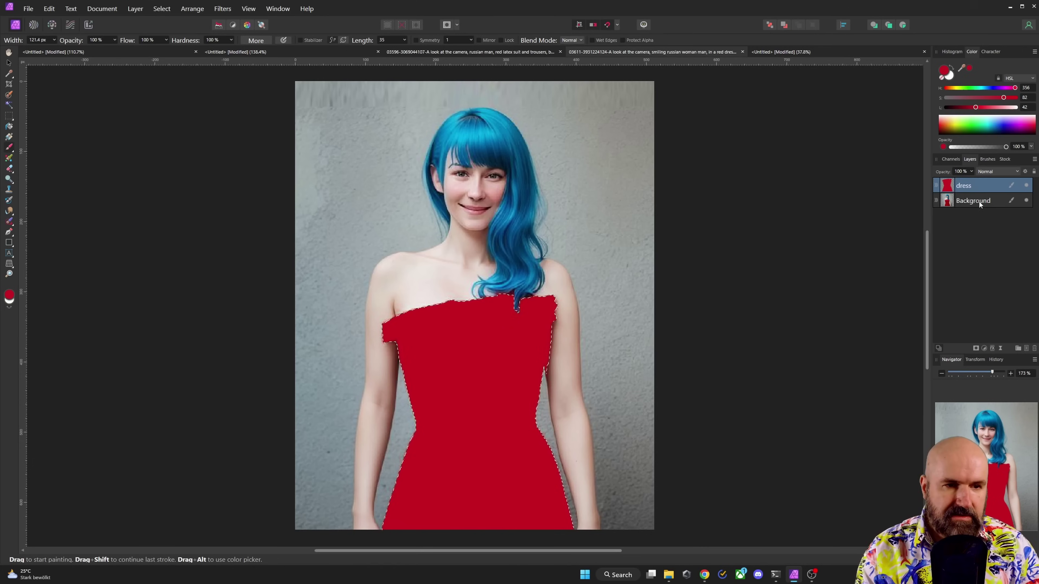
{"action": "key", "text": "ctrl+d"}
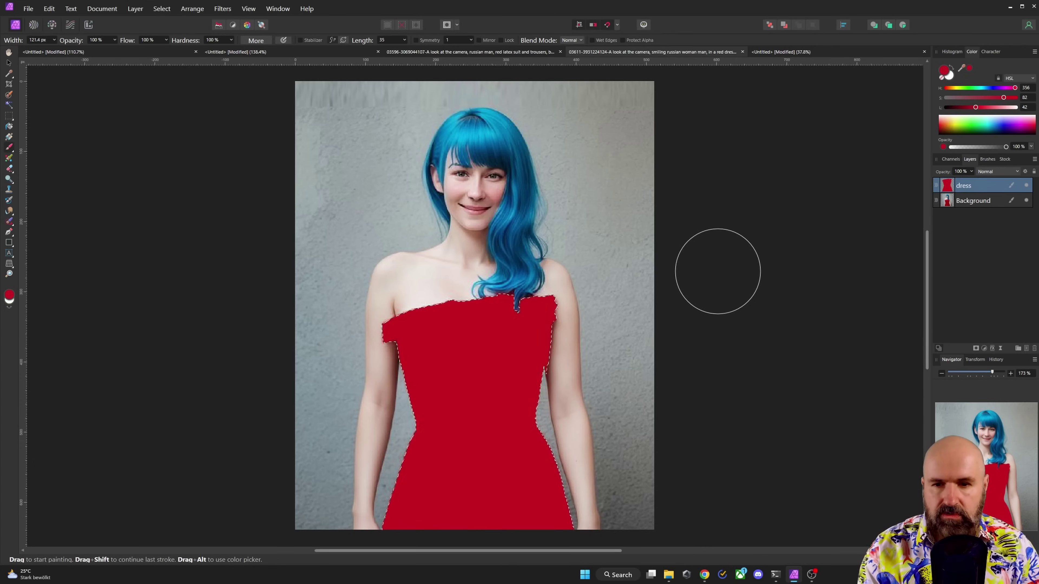
- On Background, select the face, neck, both shoulders and arms with a smaller Selection Brush
{"action": "left_click", "coordinate": [960, 203]}
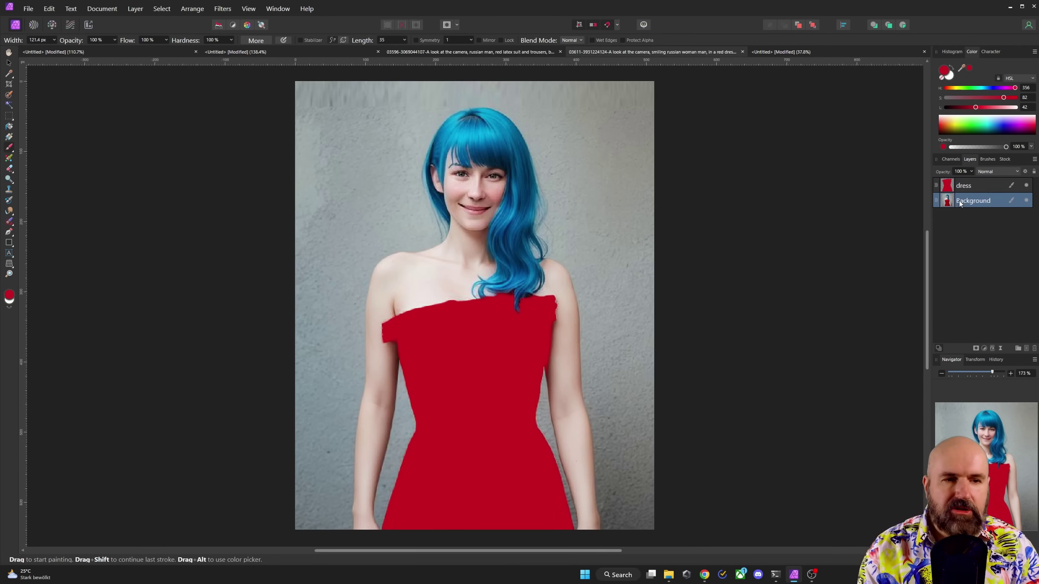
{"action": "left_click", "coordinate": [9, 96]}
{"action": "key", "text": "bracketleft"}
{"action": "key", "text": "bracketleft"}
{"action": "key", "text": "bracketleft"}
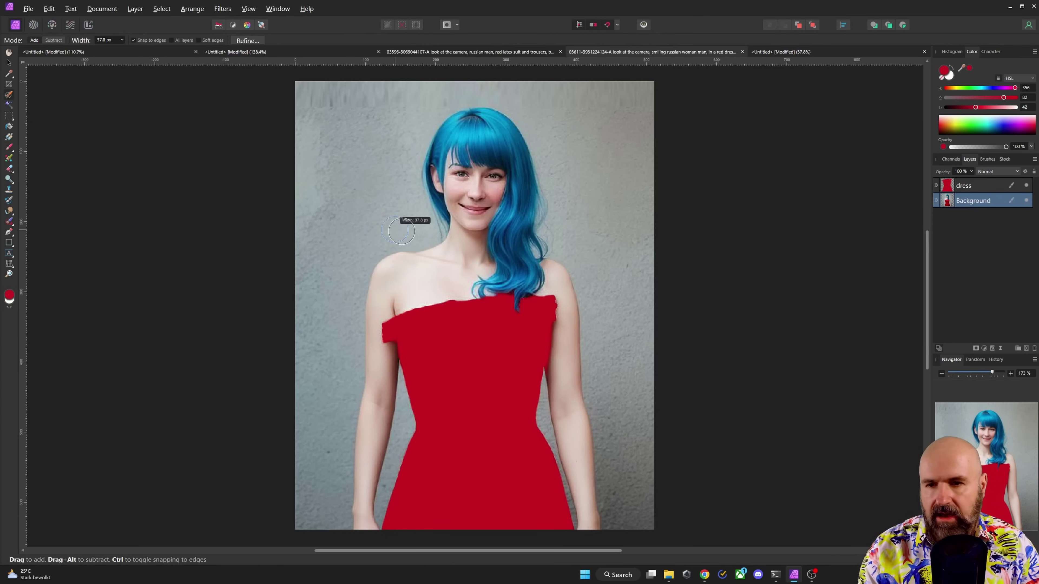
{"action": "mouse_move", "coordinate": [439, 204]}
{"action": "left_mouse_down"}
{"action": "mouse_move", "coordinate": [464, 170]}
{"action": "mouse_move", "coordinate": [467, 214]}
{"action": "left_mouse_up"}
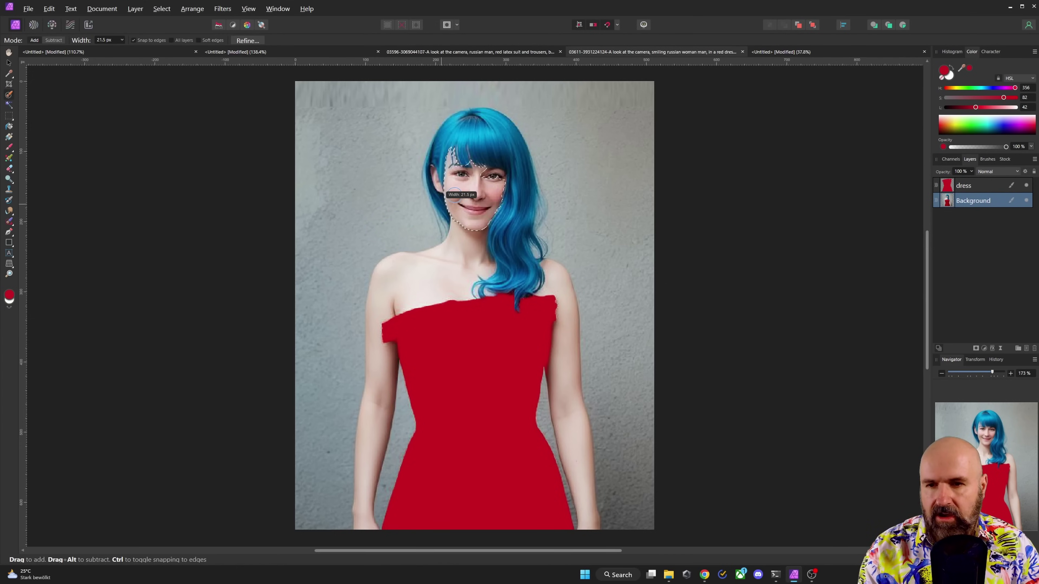
{"action": "key", "text": "bracketleft"}
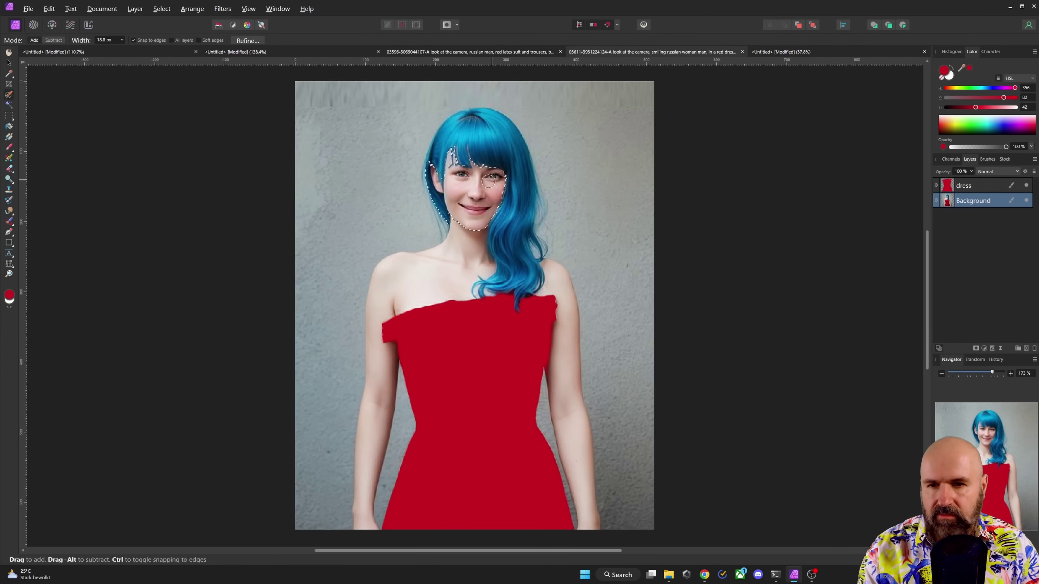
{"action": "left_click_drag", "start_coordinate": [409, 282], "coordinate": [413, 290]}
{"action": "left_click_drag", "start_coordinate": [556, 278], "coordinate": [533, 302]}
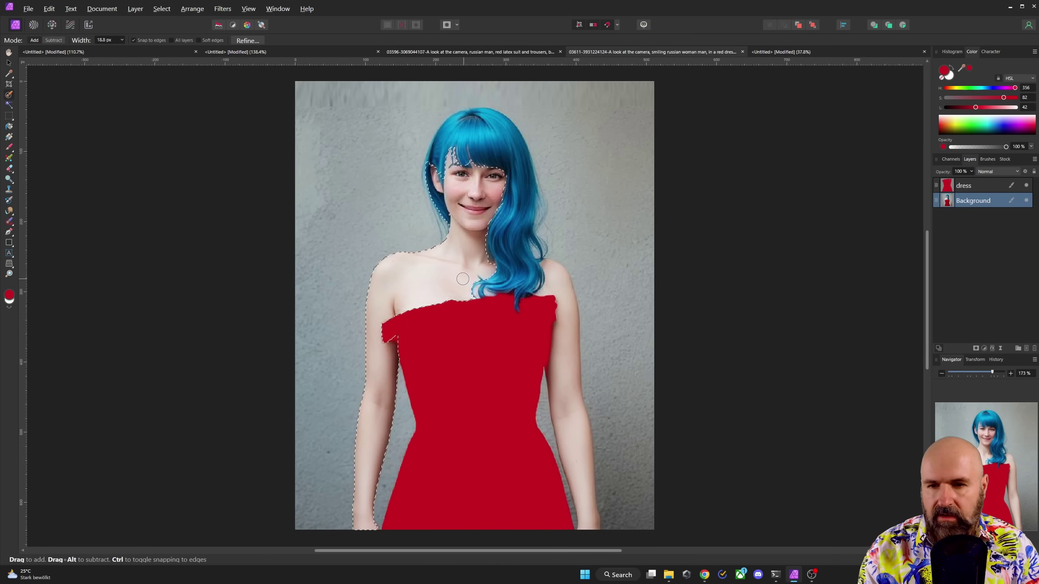
{"action": "mouse_move", "coordinate": [573, 358]}
{"action": "left_mouse_down"}
{"action": "mouse_move", "coordinate": [592, 446]}
{"action": "mouse_move", "coordinate": [590, 438]}
{"action": "left_mouse_up"}
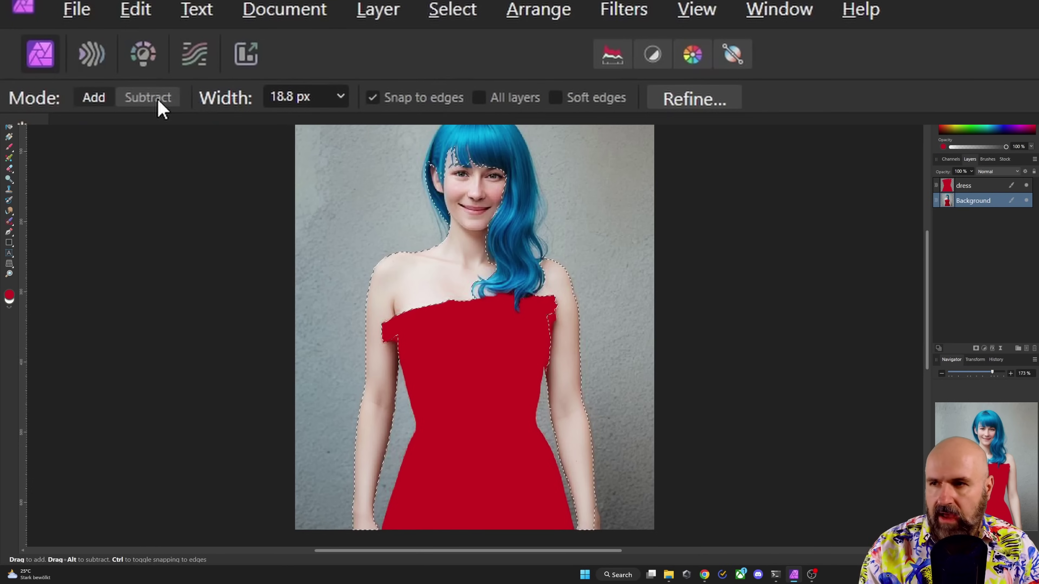
{"action": "left_click", "coordinate": [157, 103]}
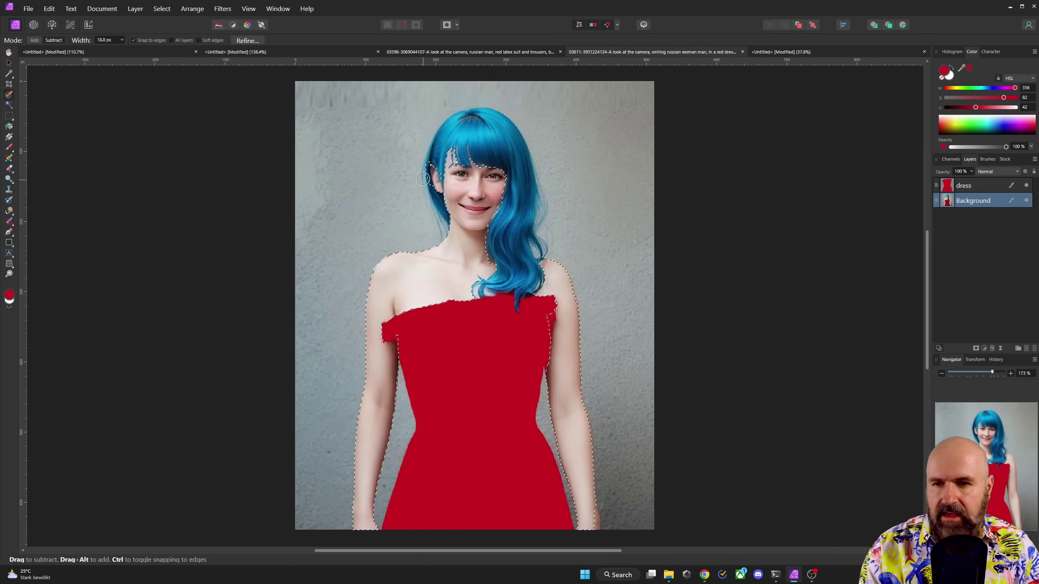
{"action": "left_click", "coordinate": [247, 40]}
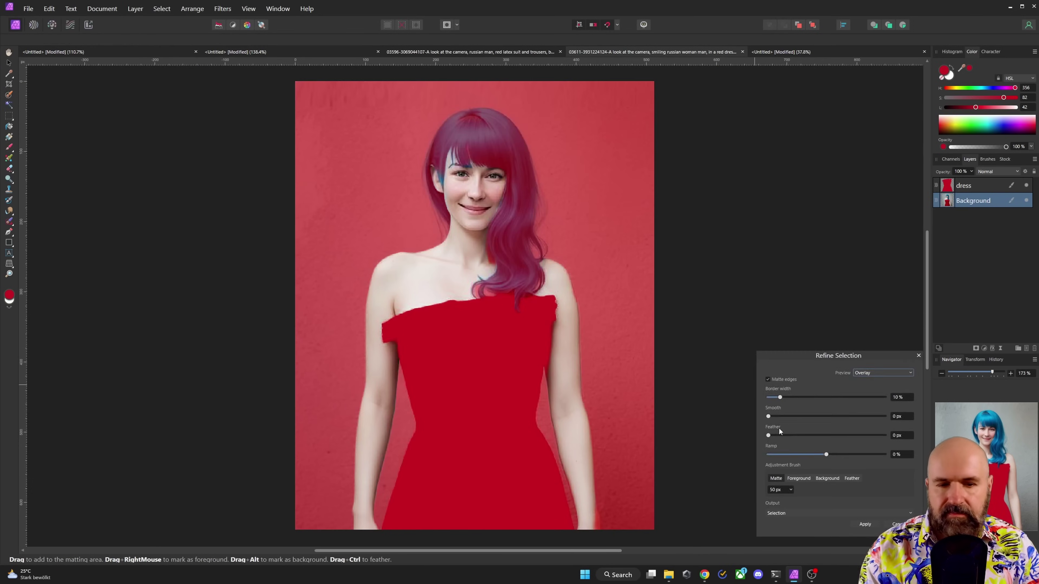
{"action": "left_click", "coordinate": [867, 524]}
- Fill the selection with sampled flat skin tone on a new pixel layer above Background, then deselect
{"action": "left_click", "coordinate": [963, 186]}
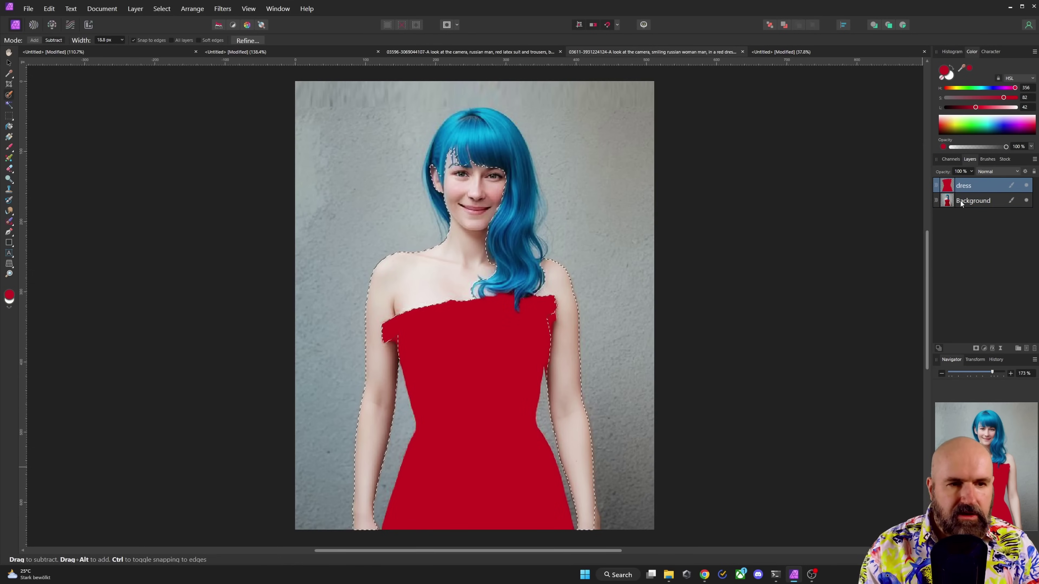
{"action": "left_click", "coordinate": [961, 201]}
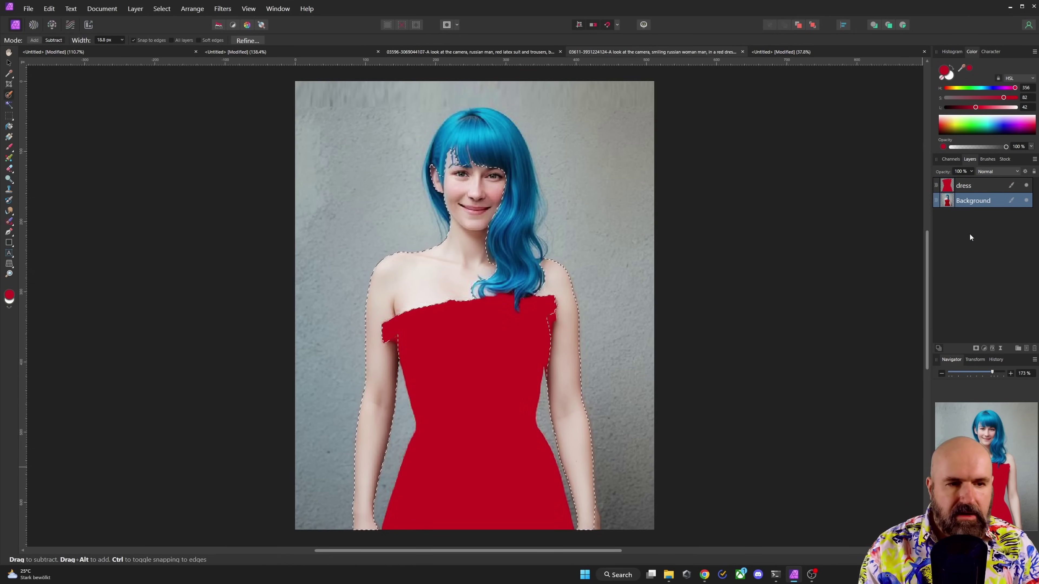
{"action": "left_click", "coordinate": [1026, 348]}
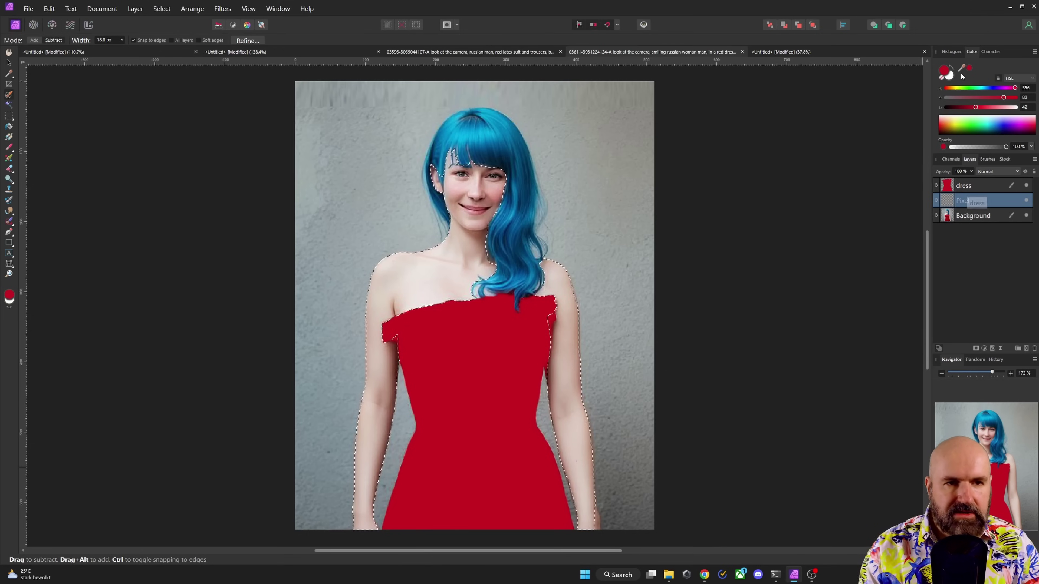
{"action": "left_click_drag", "start_coordinate": [962, 68], "coordinate": [464, 251]}
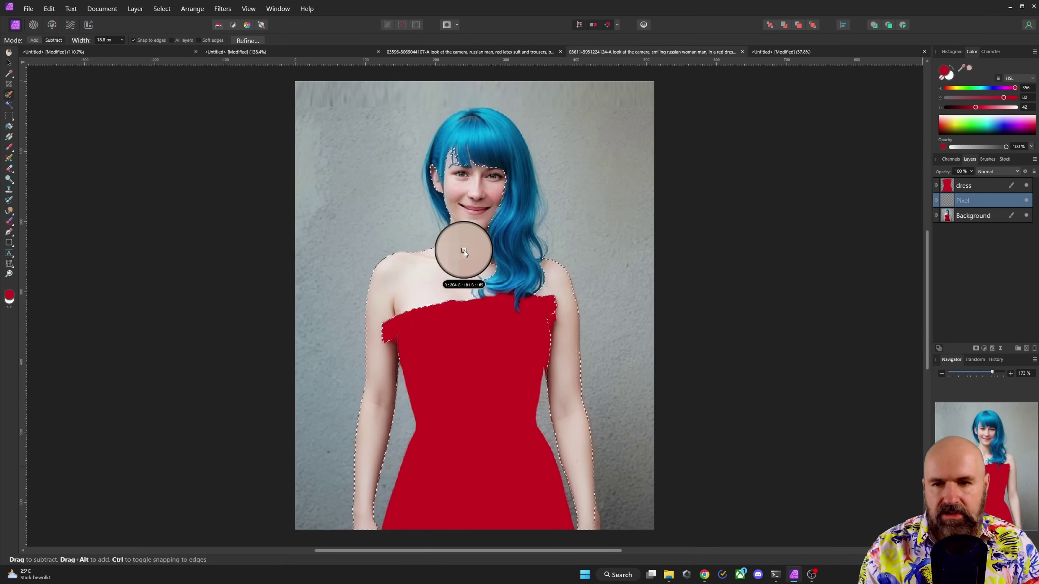
{"action": "left_click", "coordinate": [970, 67]}
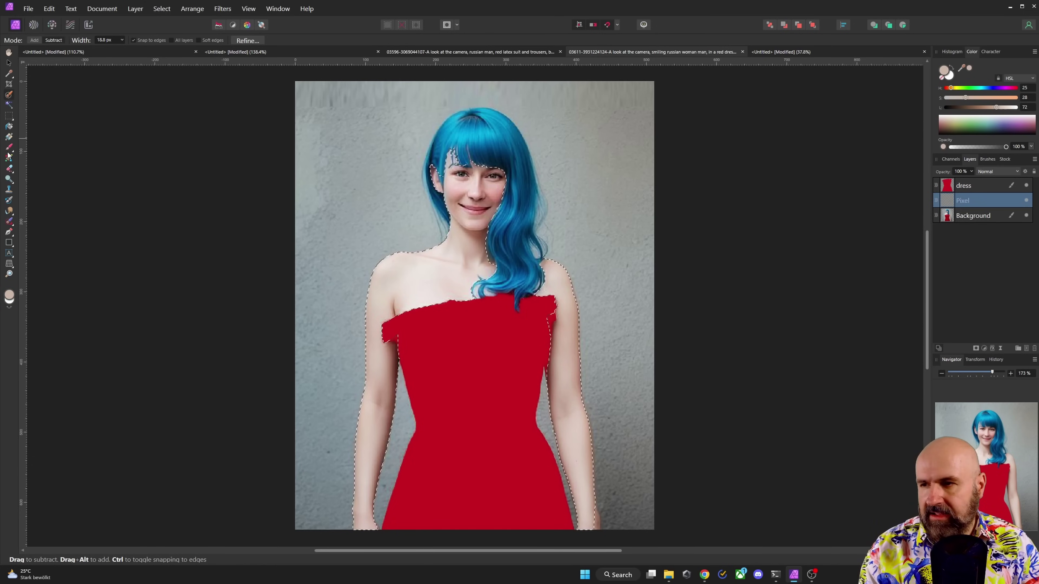
{"action": "key", "text": "b"}
{"action": "left_click", "coordinate": [416, 272]}
{"action": "mouse_move", "coordinate": [416, 272]}
{"action": "left_mouse_down"}
{"action": "mouse_move", "coordinate": [431, 258]}
{"action": "mouse_move", "coordinate": [481, 175]}
{"action": "mouse_move", "coordinate": [451, 141]}
{"action": "mouse_move", "coordinate": [454, 257]}
{"action": "mouse_move", "coordinate": [478, 275]}
{"action": "mouse_move", "coordinate": [545, 274]}
{"action": "left_mouse_up"}
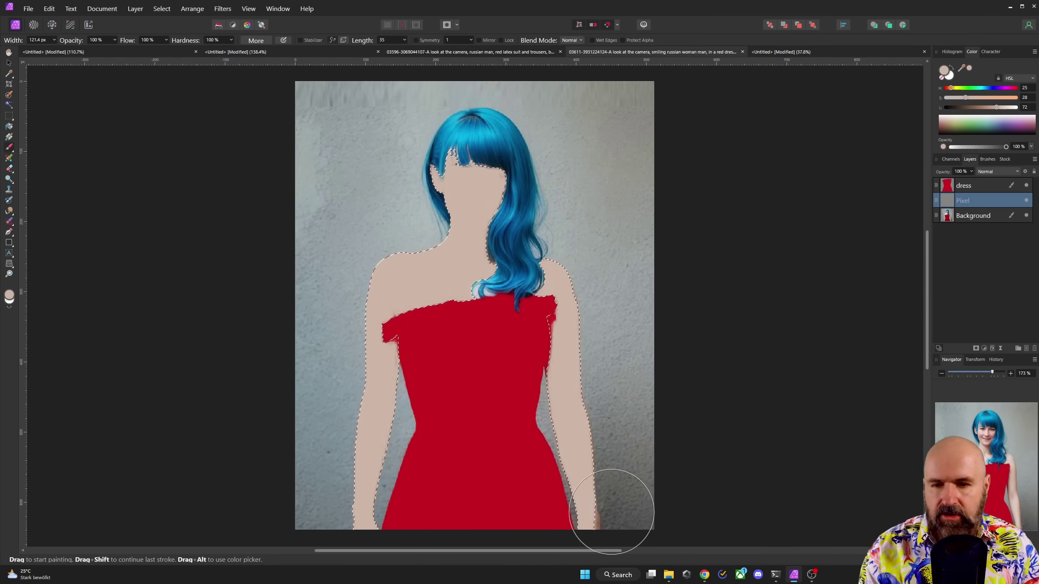
{"action": "key", "text": "ctrl+d"}
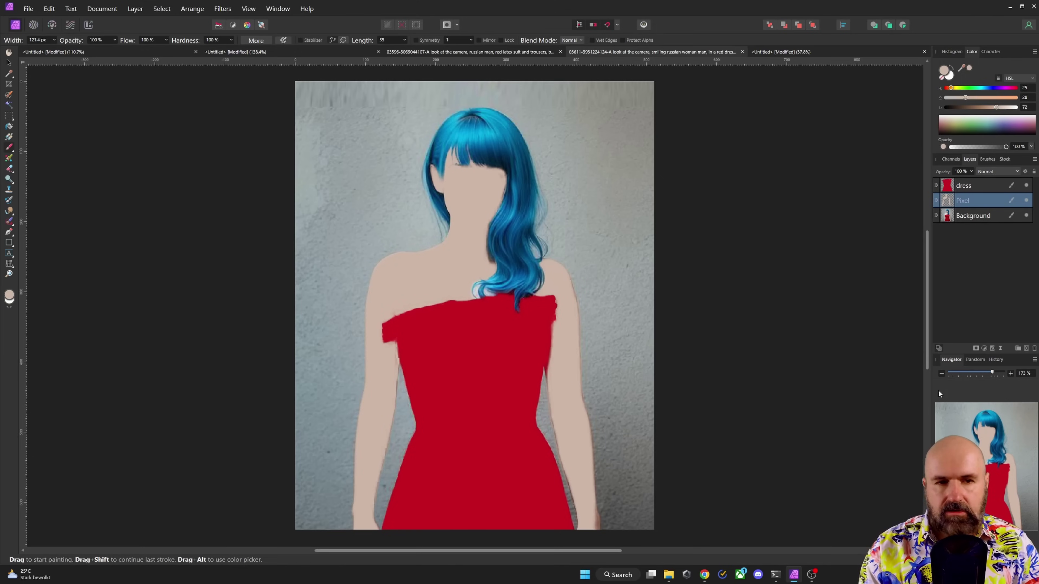
- Brush-select the blue hair on Background and apply a refined matte along its edge
{"action": "left_click", "coordinate": [950, 220]}
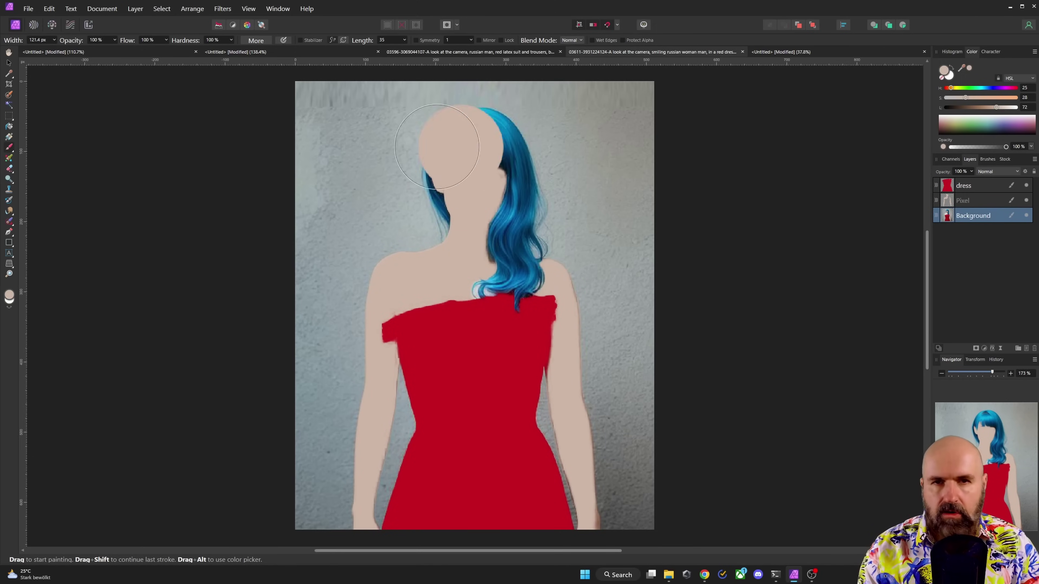
{"action": "left_click", "coordinate": [9, 106]}
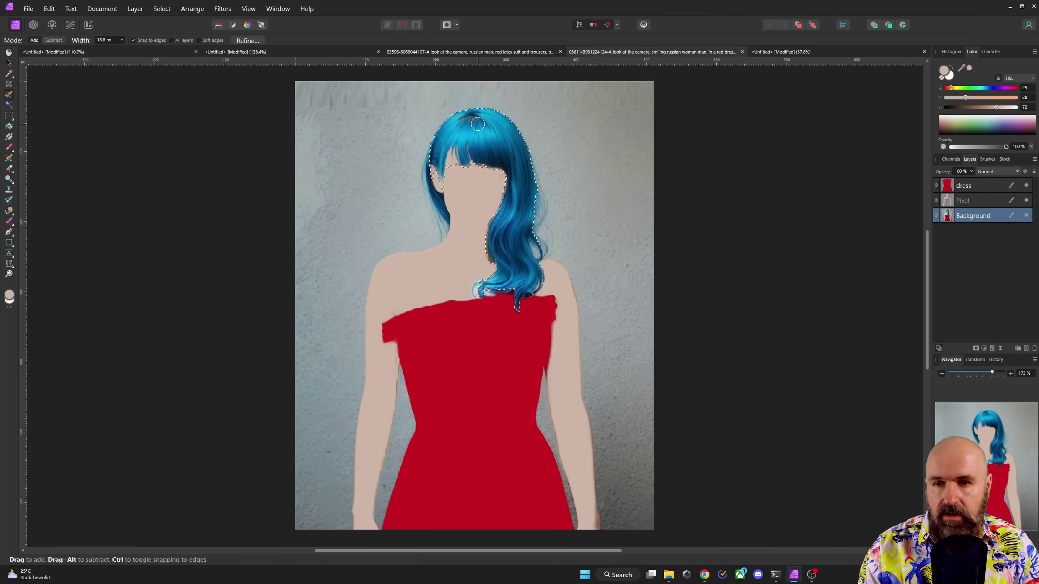
{"action": "mouse_move", "coordinate": [437, 168]}
{"action": "left_mouse_down"}
{"action": "mouse_move", "coordinate": [483, 123]}
{"action": "mouse_move", "coordinate": [529, 197]}
{"action": "mouse_move", "coordinate": [532, 222]}
{"action": "mouse_move", "coordinate": [433, 203]}
{"action": "mouse_move", "coordinate": [440, 213]}
{"action": "mouse_move", "coordinate": [437, 200]}
{"action": "left_mouse_up"}
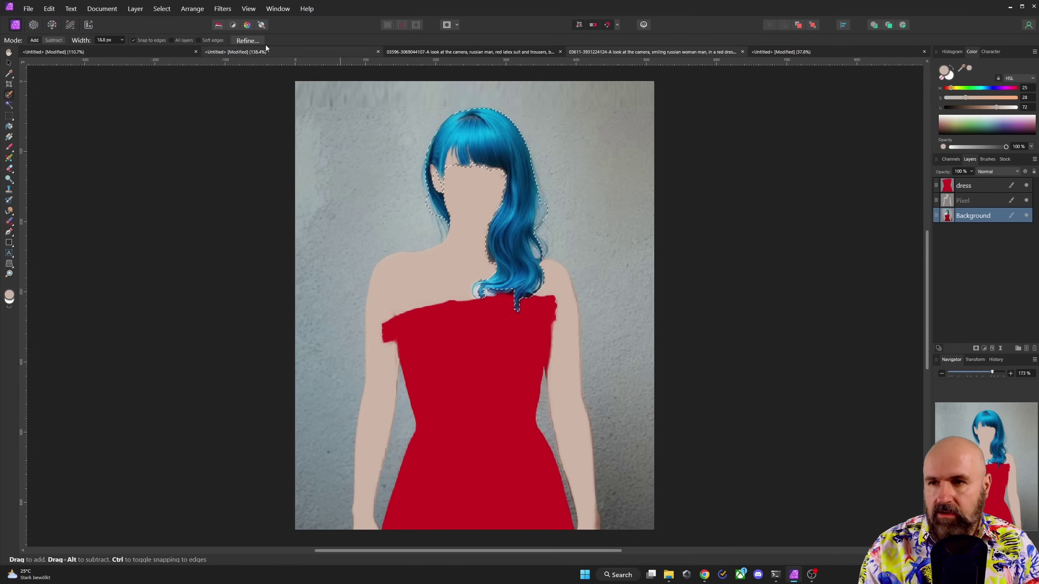
{"action": "left_click", "coordinate": [247, 40]}
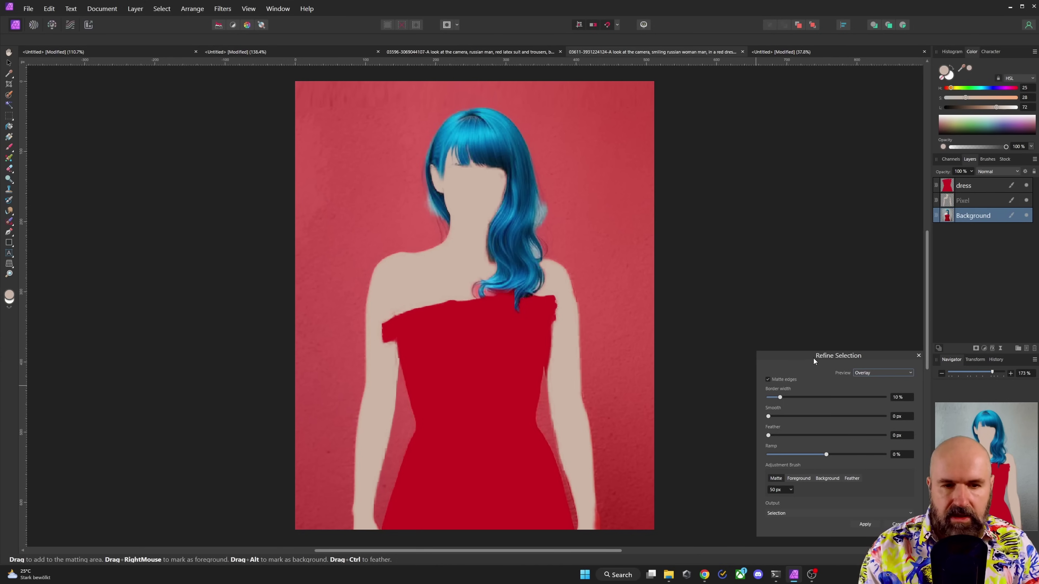
{"action": "mouse_move", "coordinate": [813, 357]}
{"action": "left_mouse_down"}
{"action": "mouse_move", "coordinate": [733, 304]}
{"action": "mouse_move", "coordinate": [725, 276]}
{"action": "left_mouse_up"}
{"action": "left_click_drag", "start_coordinate": [541, 196], "coordinate": [539, 221]}
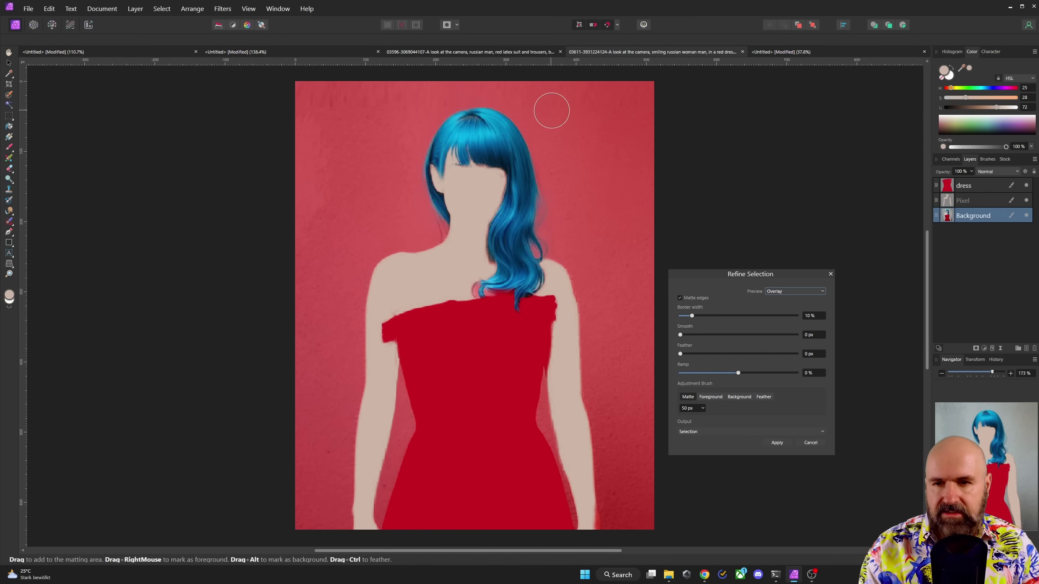
{"action": "left_click", "coordinate": [777, 442]}
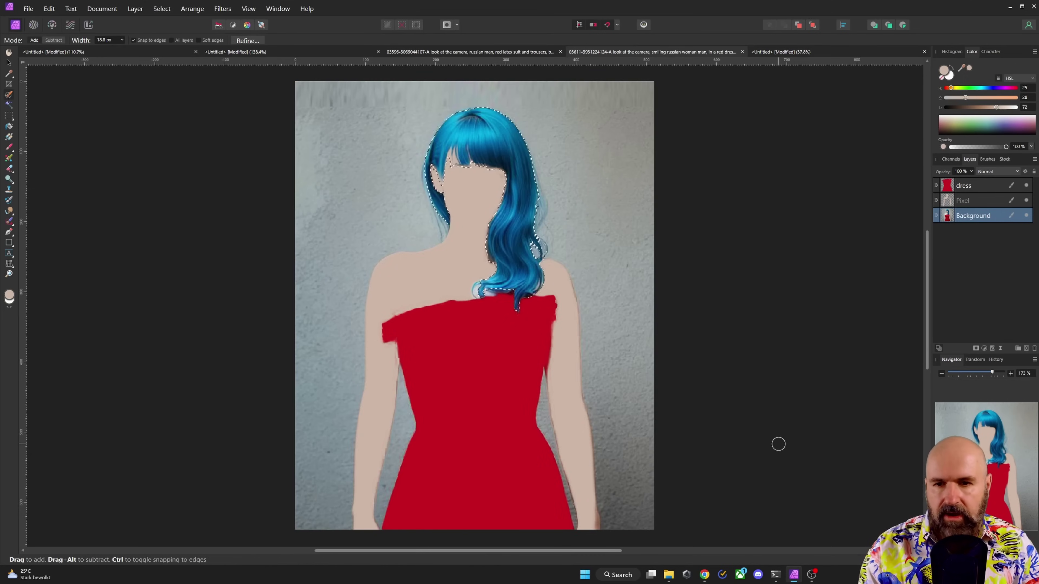
{"action": "left_click", "coordinate": [950, 187]}
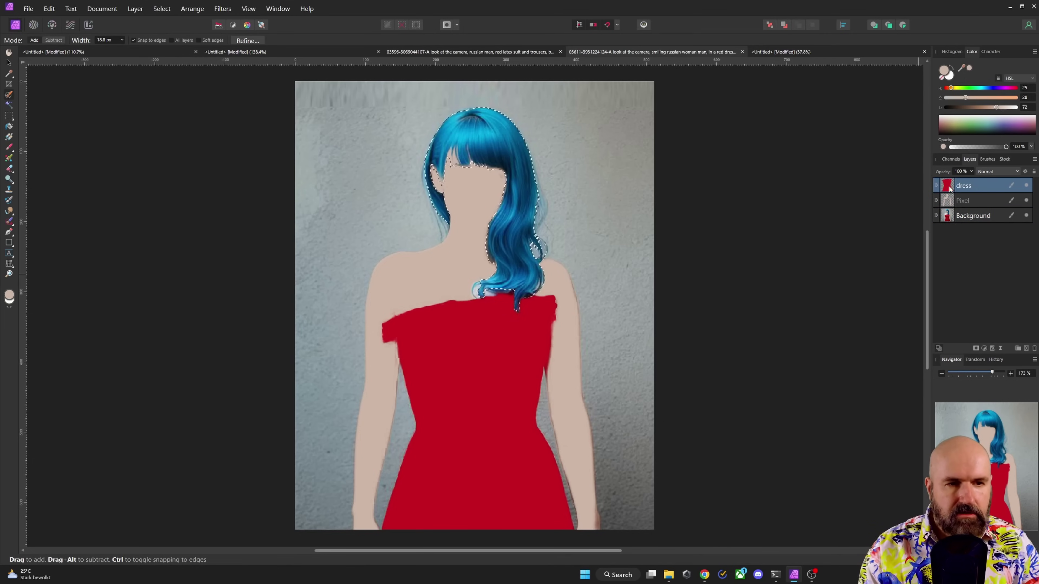
- Paint the selected hair flat sampled blue on a new layer, using a 24 px brush for dark streaks
{"action": "left_click", "coordinate": [1027, 349]}
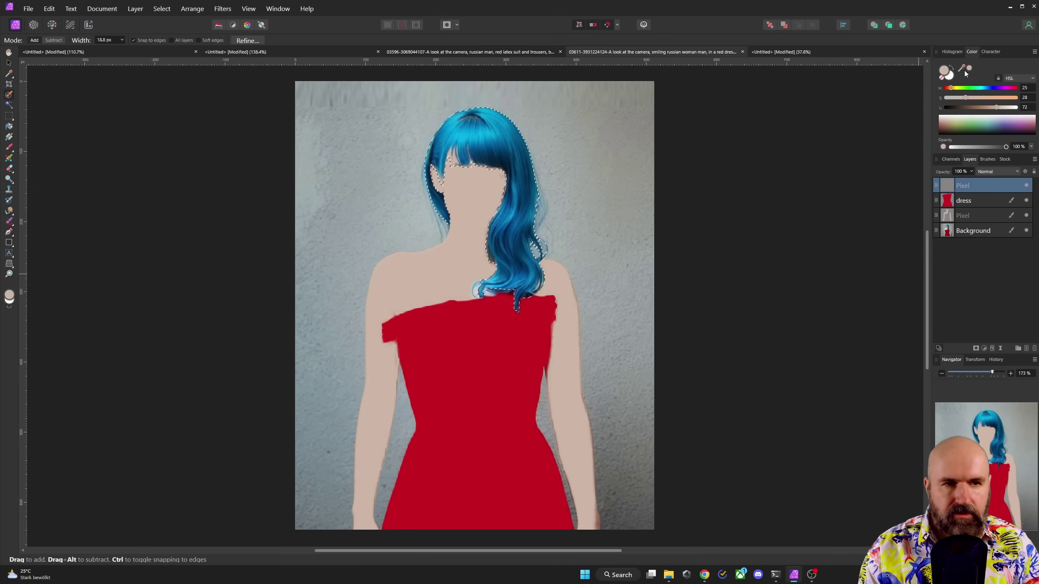
{"action": "left_click_drag", "start_coordinate": [971, 68], "coordinate": [488, 139]}
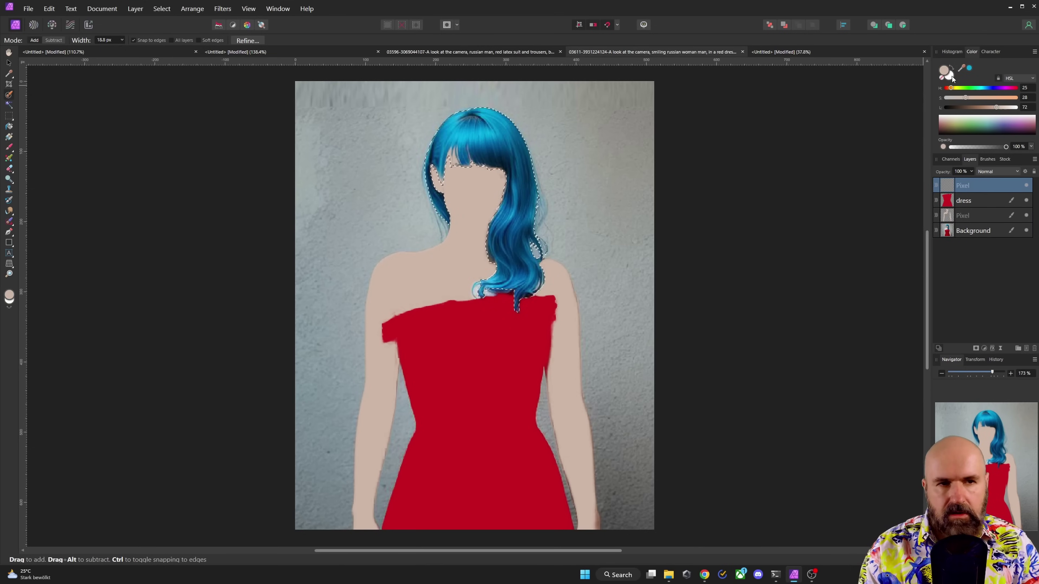
{"action": "left_click", "coordinate": [969, 68]}
{"action": "key", "text": "b"}
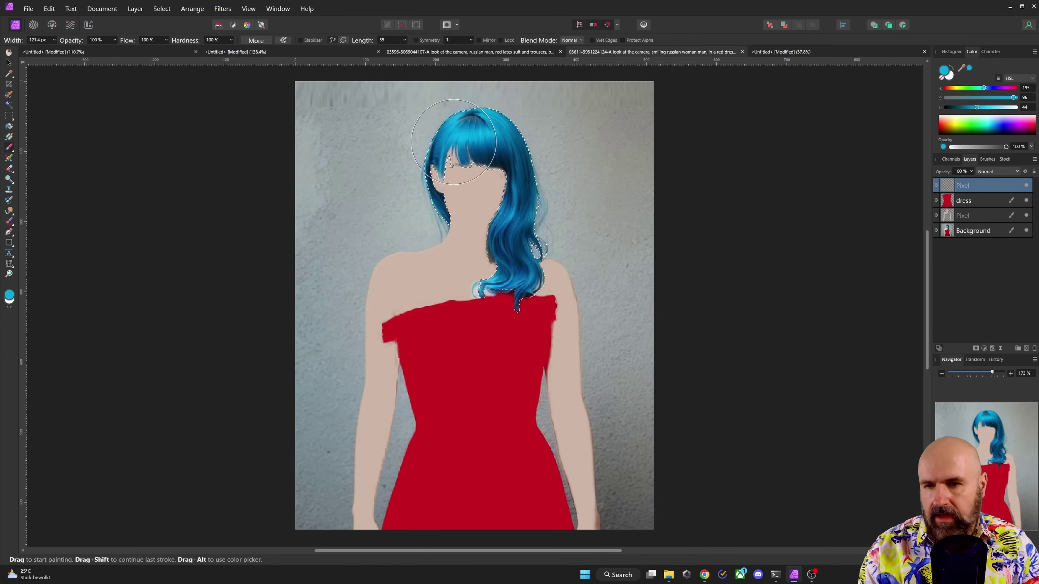
{"action": "left_click_drag", "start_coordinate": [506, 262], "coordinate": [486, 302]}
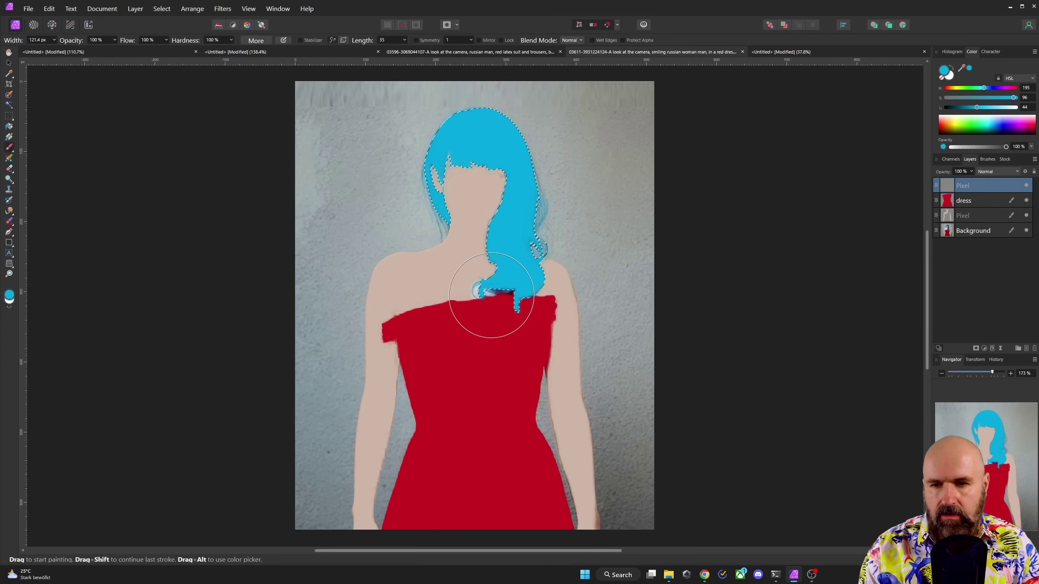
{"action": "scroll", "coordinate": [536, 299], "scroll_direction": "up", "scroll_amount": 8}
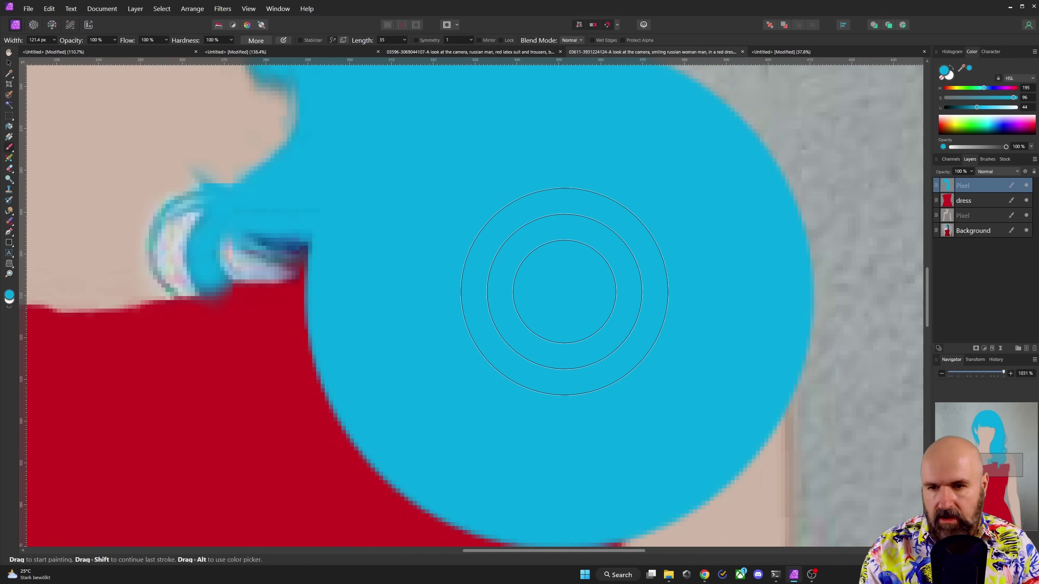
{"action": "key", "text": "bracketleft"}
{"action": "key", "text": "bracketleft"}
{"action": "key", "text": "bracketleft"}
{"action": "key", "text": "bracketleft"}
{"action": "key", "text": "bracketleft"}
{"action": "key", "text": "bracketleft"}
{"action": "key", "text": "bracketleft"}
{"action": "key", "text": "bracketleft"}
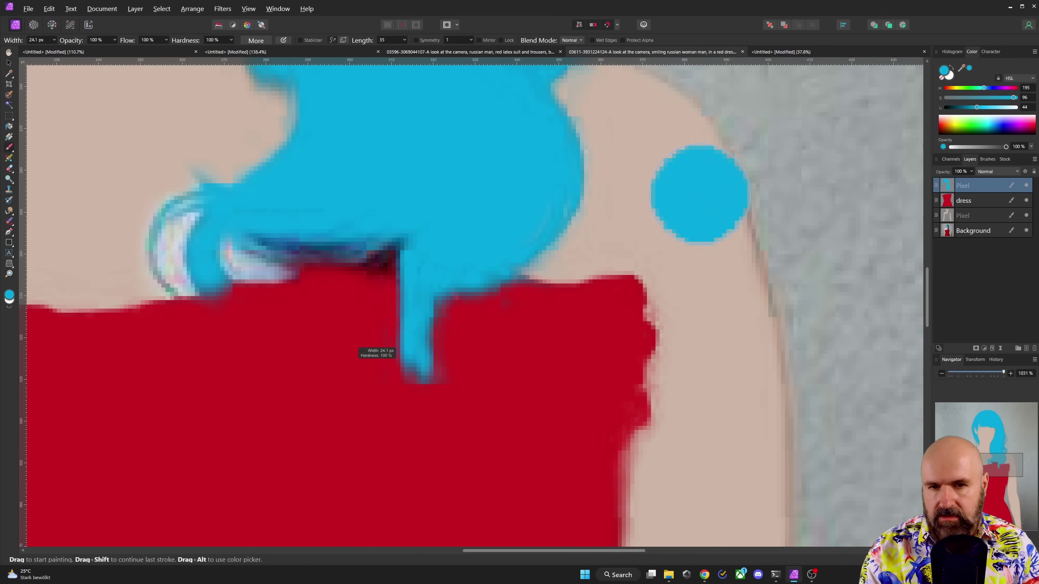
{"action": "mouse_move", "coordinate": [407, 182]}
{"action": "left_mouse_down"}
{"action": "mouse_move", "coordinate": [290, 204]}
{"action": "mouse_move", "coordinate": [313, 215]}
{"action": "mouse_move", "coordinate": [389, 209]}
{"action": "mouse_move", "coordinate": [347, 209]}
{"action": "left_mouse_up"}
{"action": "scroll", "coordinate": [347, 209], "scroll_direction": "down", "scroll_amount": 8}
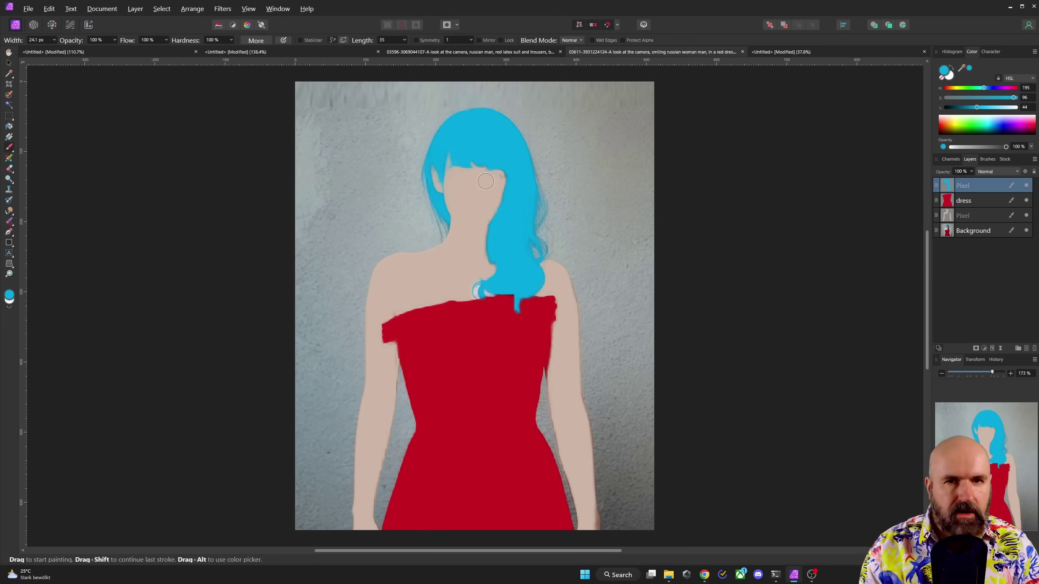
- Draw a full-canvas rectangle above Background and lay a diagonal linear gradient across it
{"action": "left_click", "coordinate": [947, 233]}
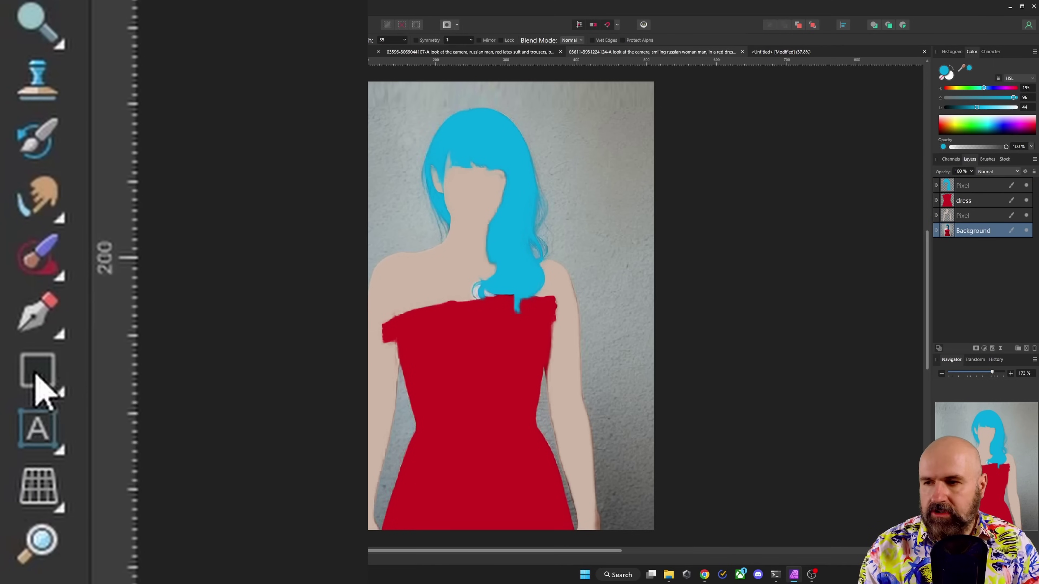
{"action": "left_click", "coordinate": [9, 242]}
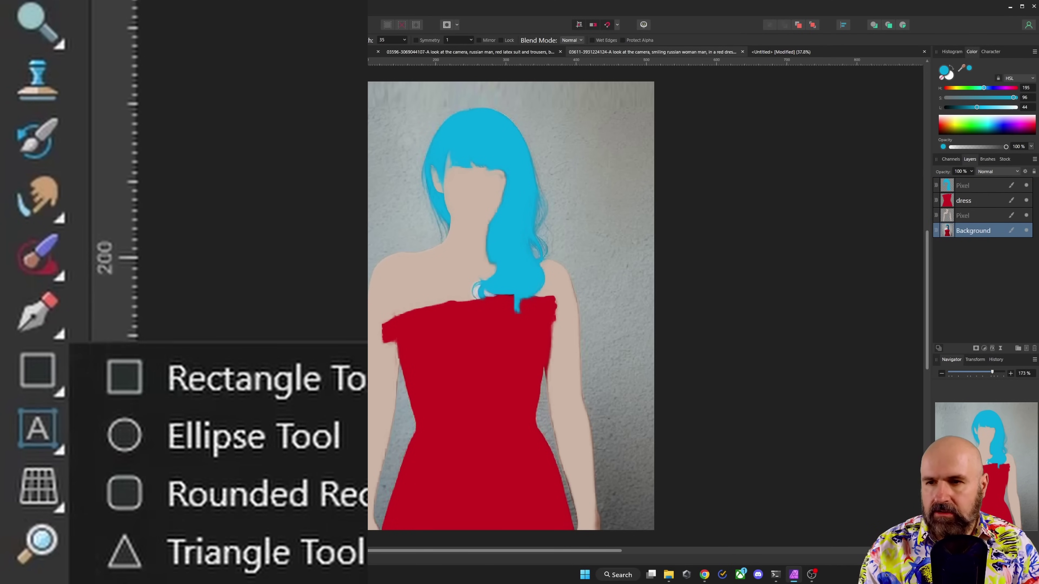
{"action": "left_click", "coordinate": [46, 239]}
{"action": "left_click_drag", "start_coordinate": [285, 78], "coordinate": [664, 536]}
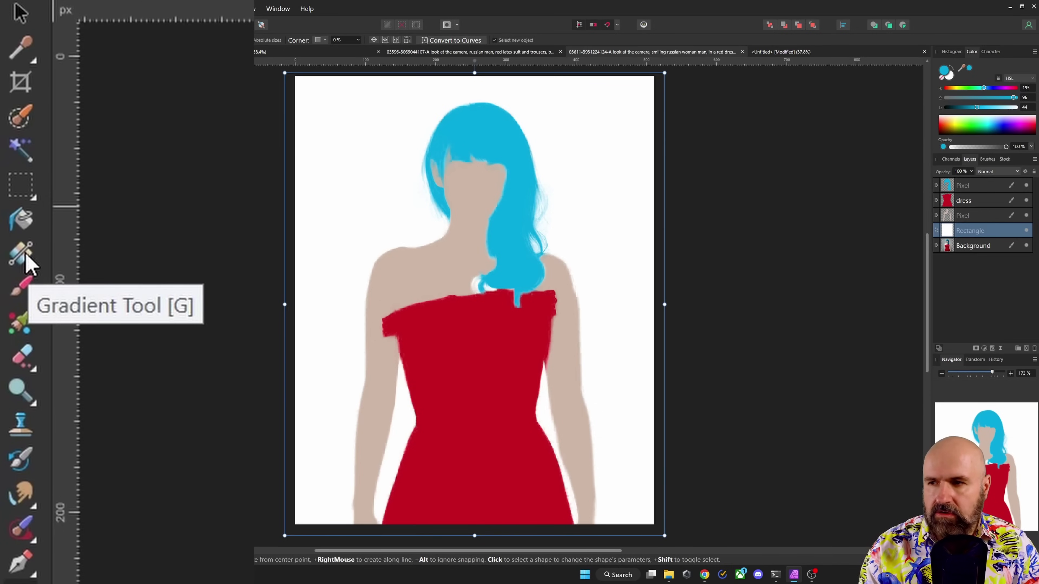
{"action": "left_click", "coordinate": [28, 262]}
{"action": "left_click_drag", "start_coordinate": [306, 98], "coordinate": [600, 449]}
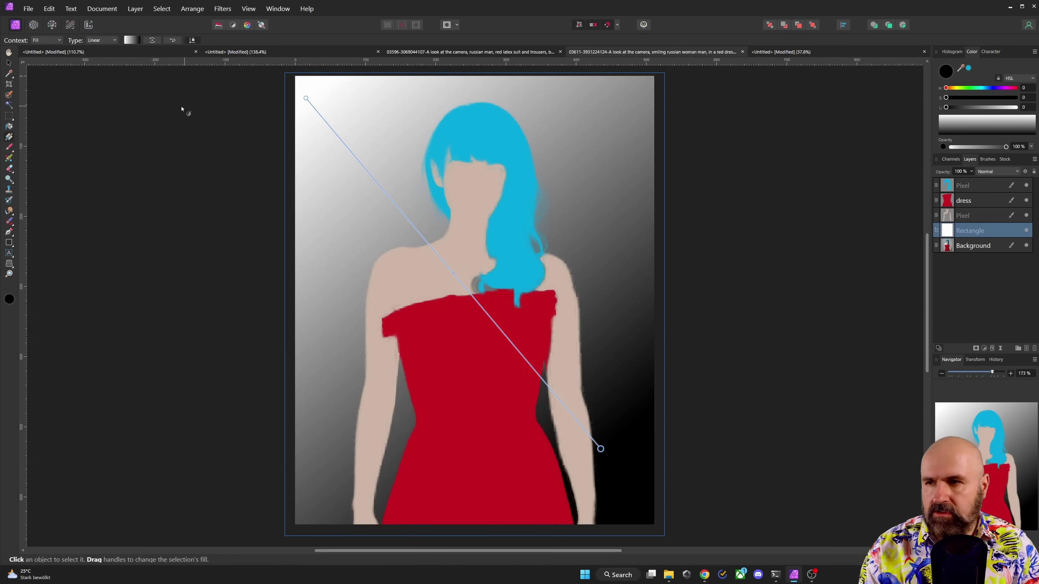
{"action": "key", "text": "v"}
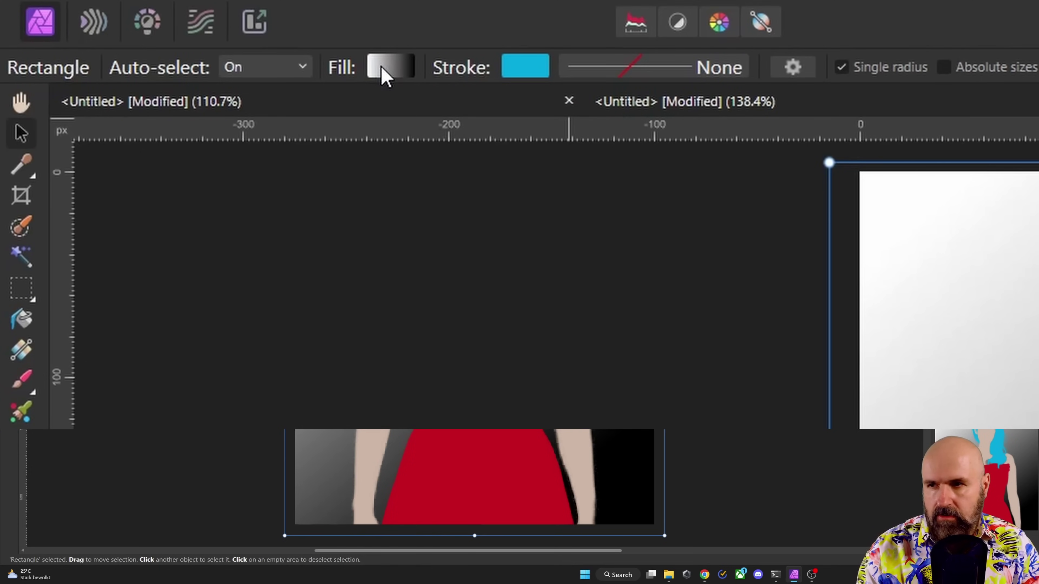
- Set the gradient stops to bright green at top-left and dark green (057600) at bottom-right
{"action": "left_click", "coordinate": [384, 70]}
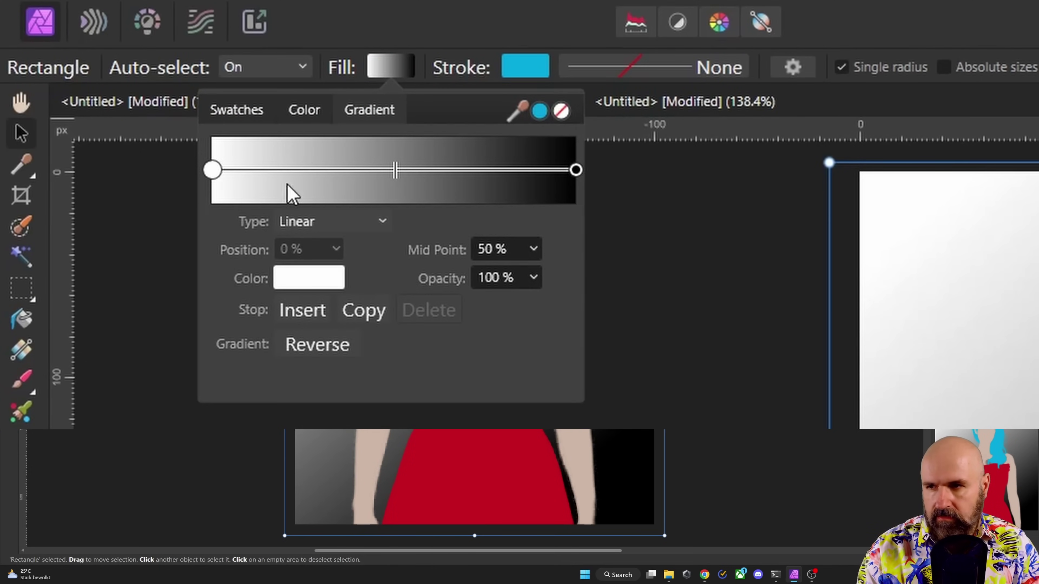
{"action": "left_click", "coordinate": [313, 281]}
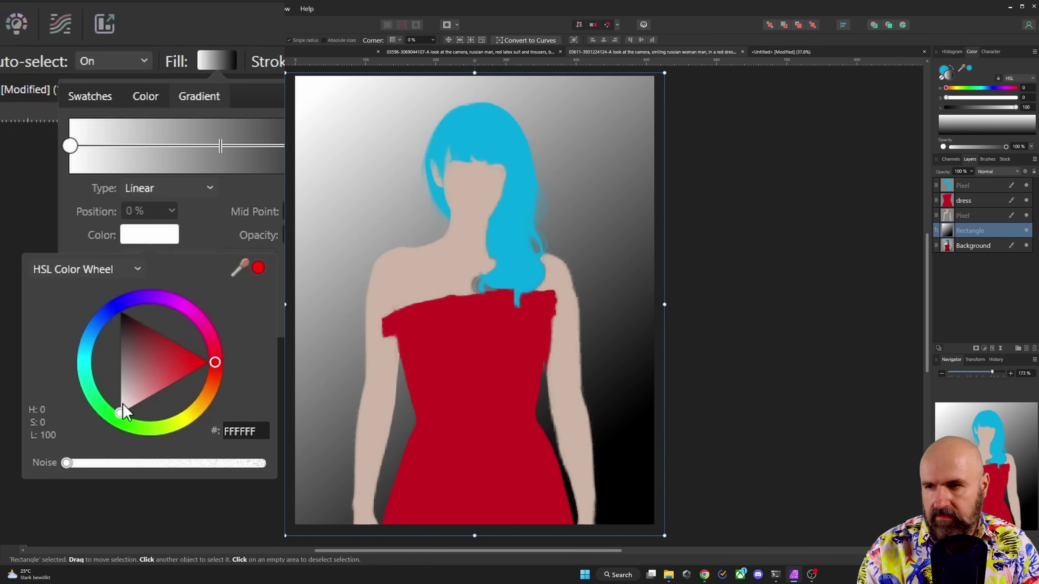
{"action": "left_click", "coordinate": [108, 414]}
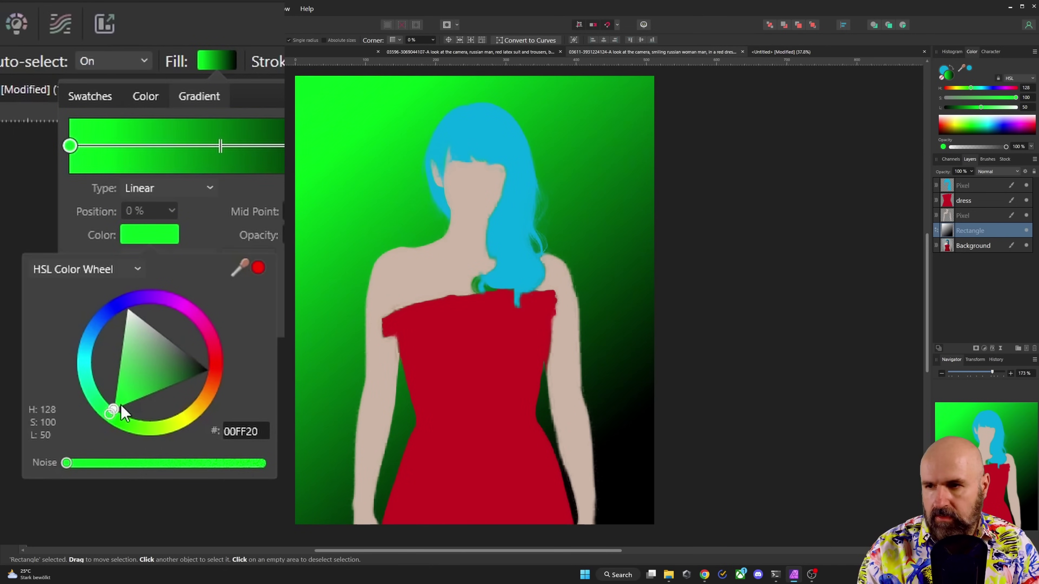
{"action": "mouse_move", "coordinate": [119, 407]}
{"action": "left_mouse_down"}
{"action": "mouse_move", "coordinate": [138, 393]}
{"action": "mouse_move", "coordinate": [127, 403]}
{"action": "mouse_move", "coordinate": [128, 376]}
{"action": "left_mouse_up"}
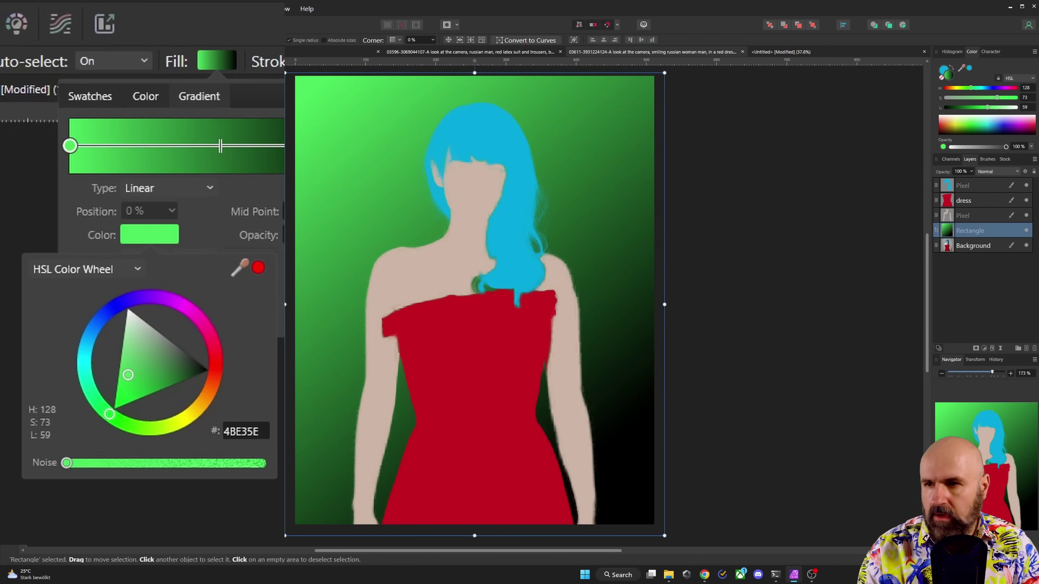
{"action": "left_click", "coordinate": [575, 169]}
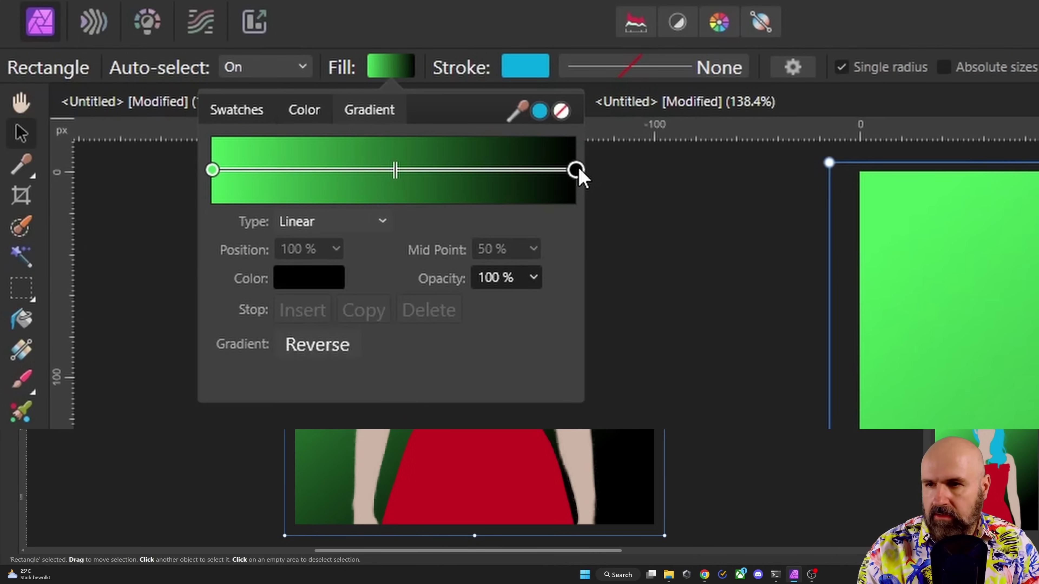
{"action": "left_click", "coordinate": [311, 279]}
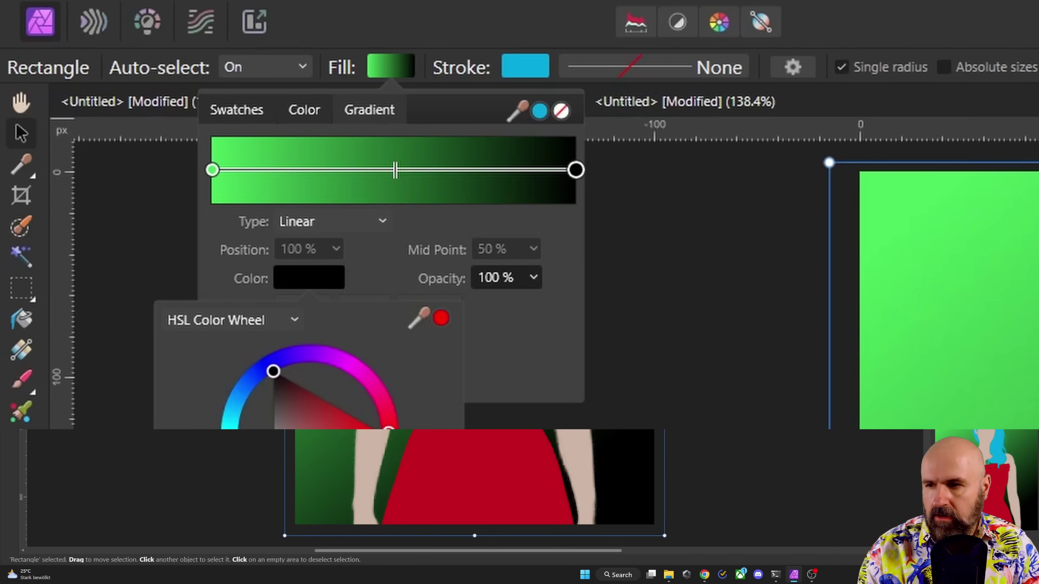
{"action": "left_click", "coordinate": [272, 504]}
{"action": "left_click_drag", "start_coordinate": [288, 477], "coordinate": [325, 478]}
{"action": "left_click_drag", "start_coordinate": [164, 401], "coordinate": [192, 392]}
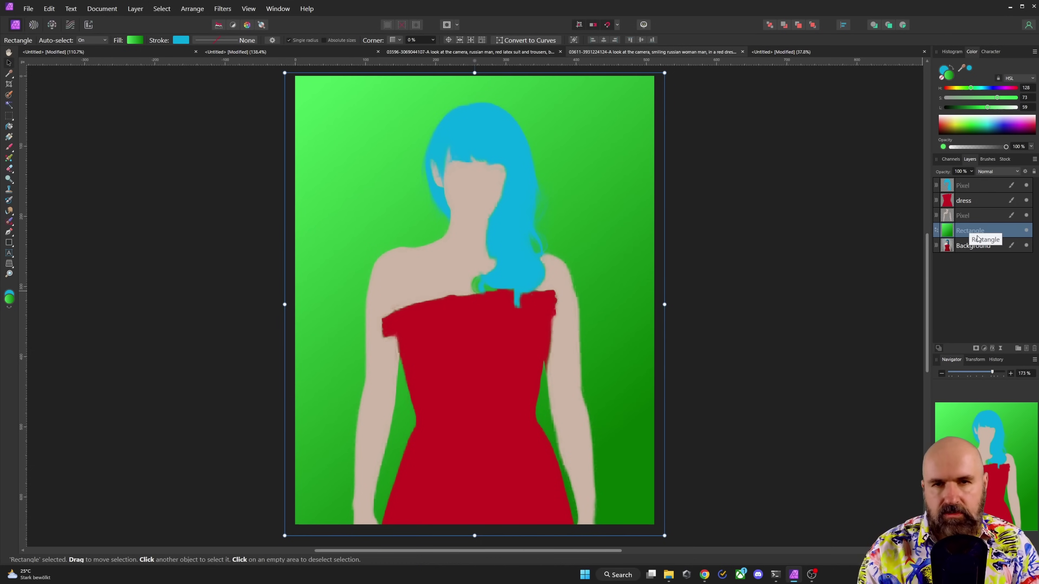
{"action": "left_click", "coordinate": [952, 200]}
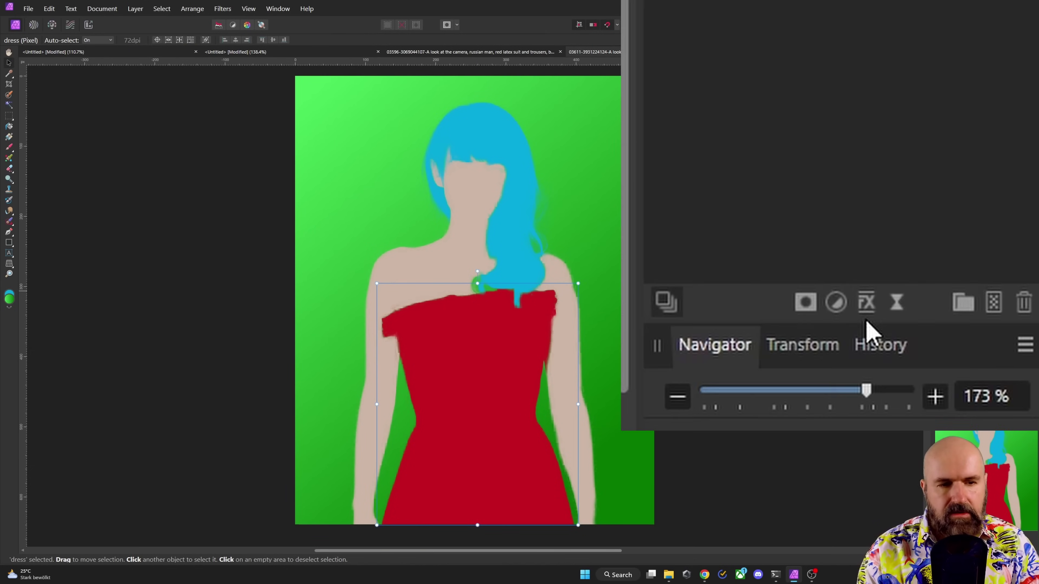
{"action": "left_click", "coordinate": [866, 305]}
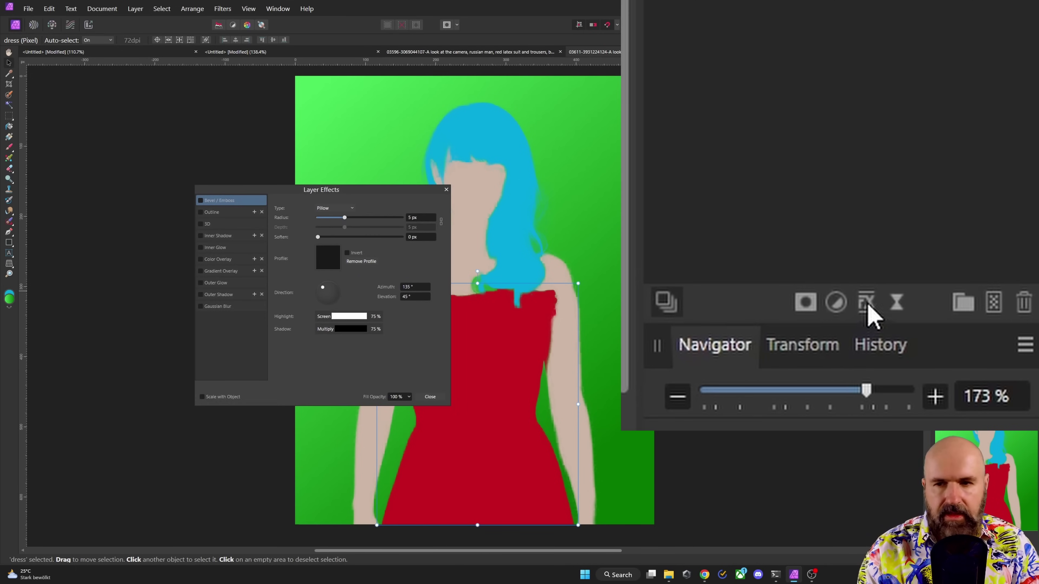
{"action": "left_click_drag", "start_coordinate": [302, 190], "coordinate": [642, 158]}
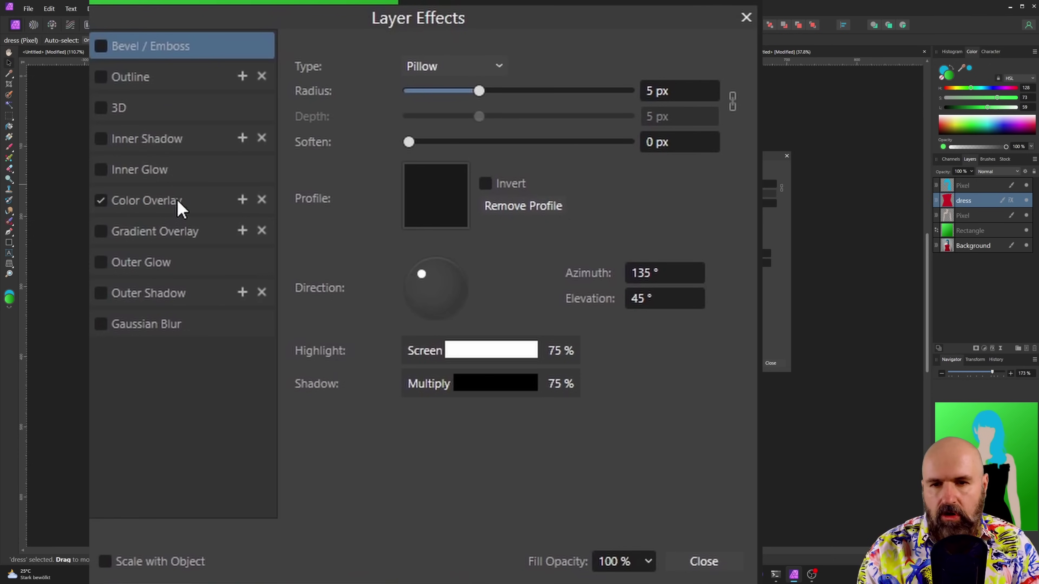
{"action": "left_click", "coordinate": [570, 226]}
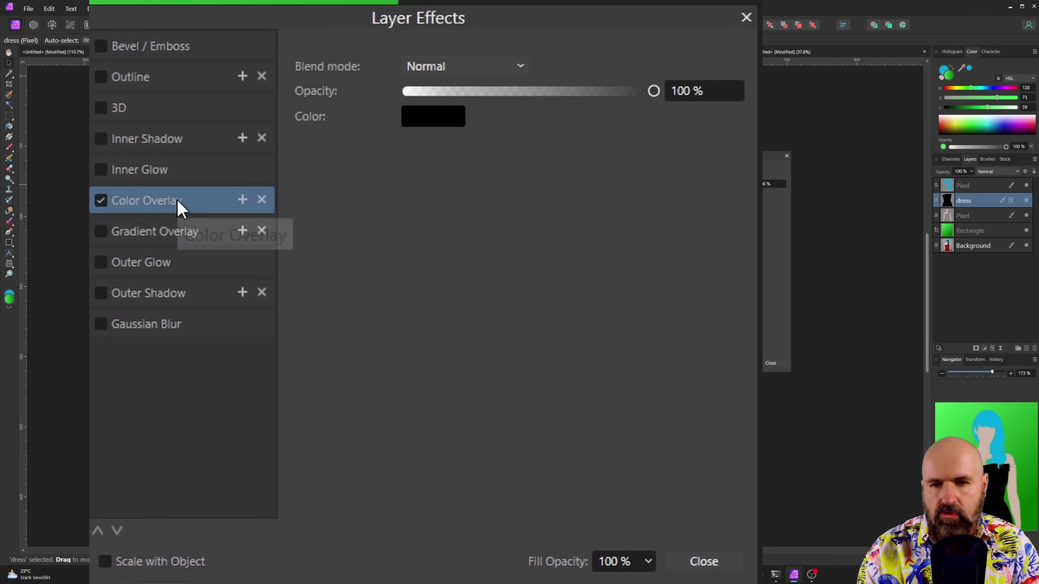
{"action": "left_click", "coordinate": [434, 121]}
{"action": "left_click_drag", "start_coordinate": [466, 199], "coordinate": [354, 180]}
{"action": "left_click_drag", "start_coordinate": [636, 218], "coordinate": [685, 219]}
{"action": "key", "text": "Return"}
{"action": "left_click", "coordinate": [962, 187]}
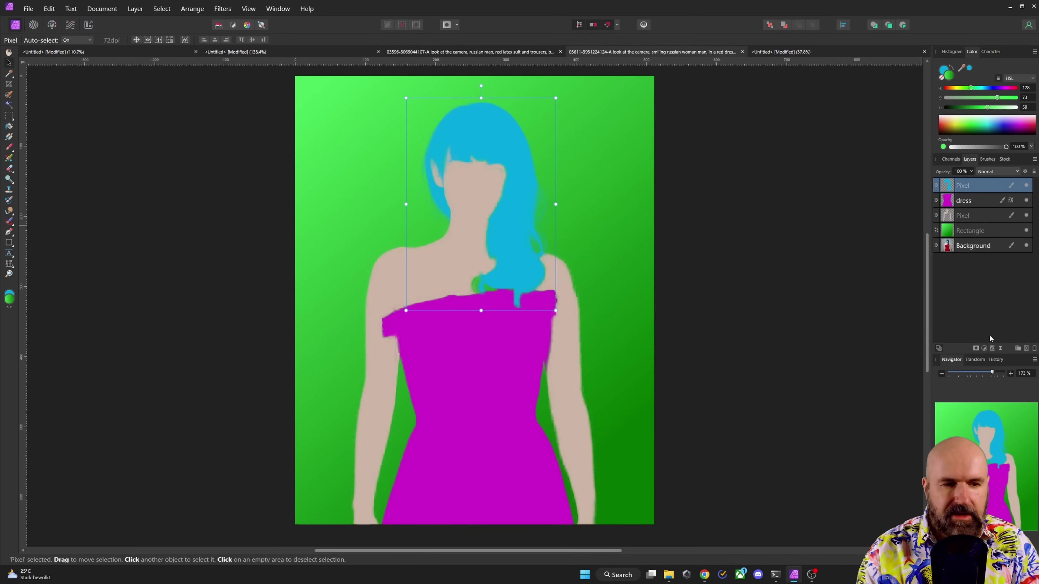
{"action": "left_click", "coordinate": [992, 349]}
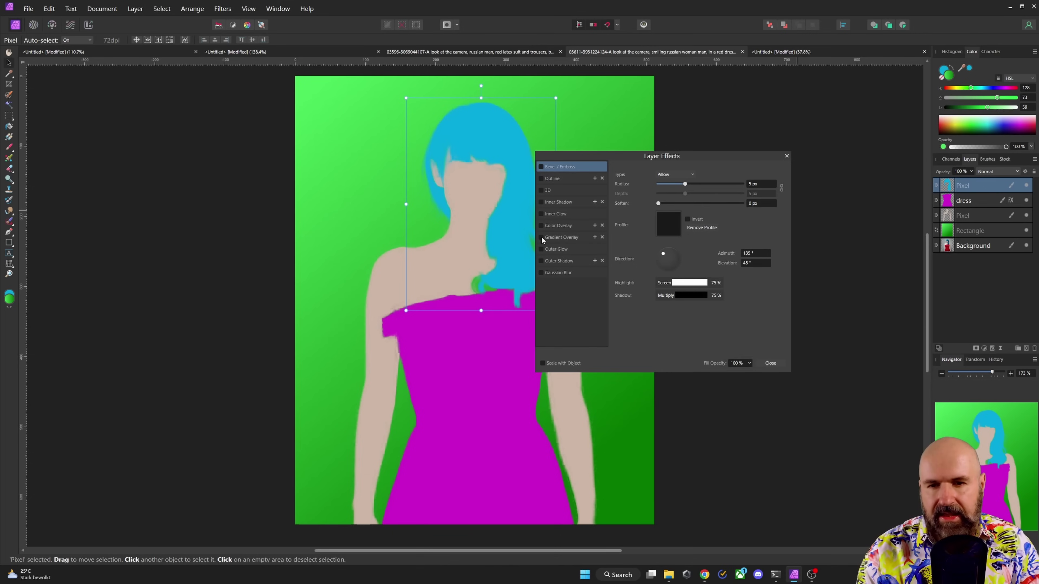
{"action": "left_click", "coordinate": [541, 226]}
{"action": "left_click", "coordinate": [560, 226]}
{"action": "left_click", "coordinate": [667, 194]}
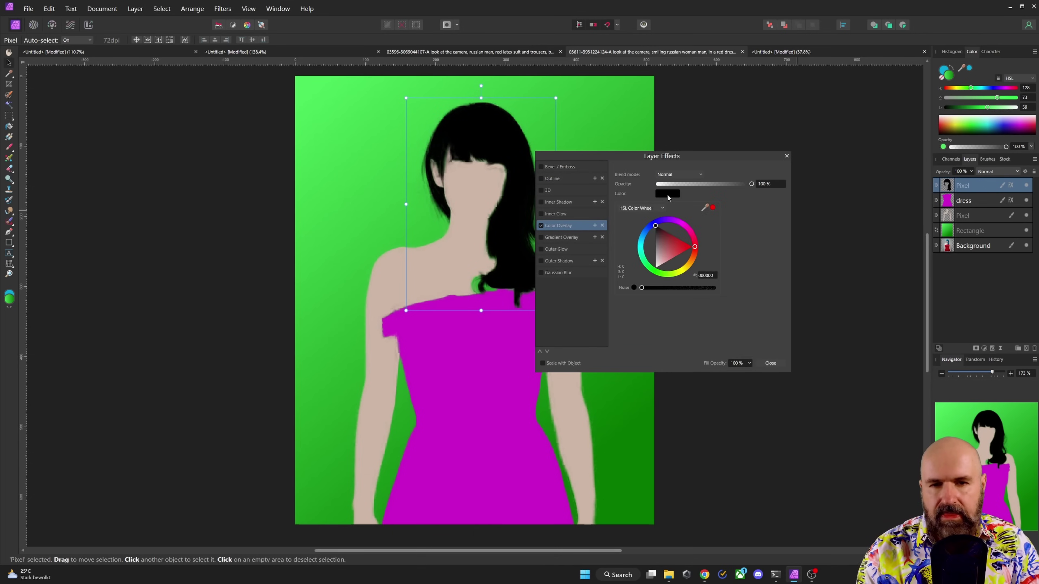
{"action": "left_click_drag", "start_coordinate": [670, 223], "coordinate": [691, 231]}
{"action": "key", "text": "Escape"}
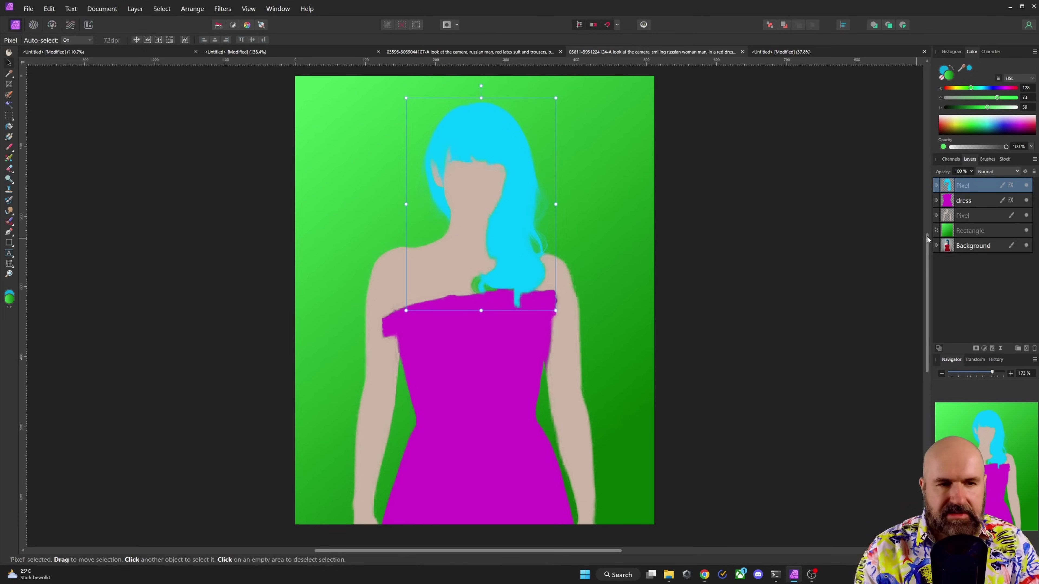
{"action": "left_click", "coordinate": [948, 217]}
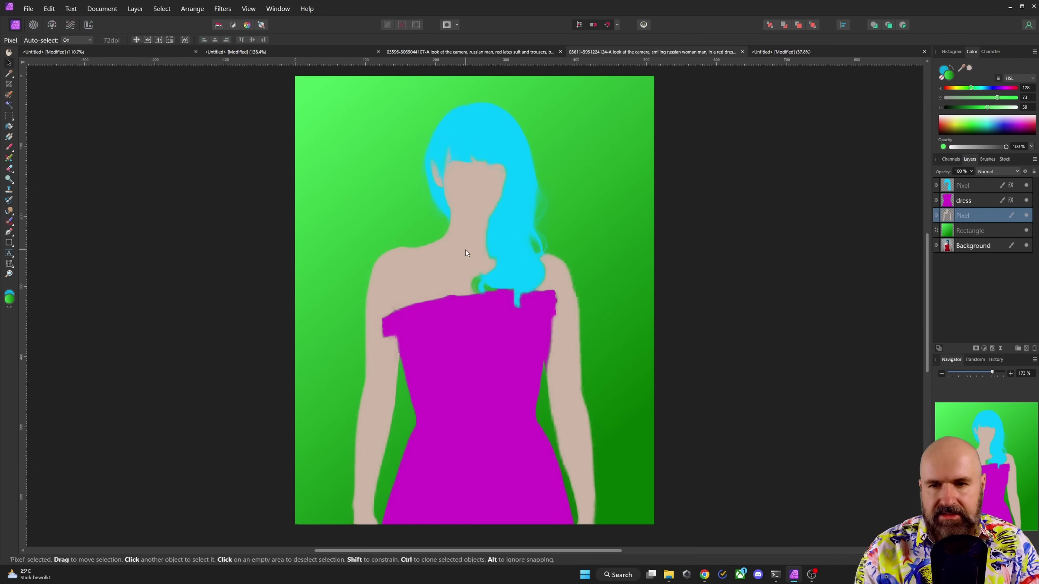
- Sample the cyan hair colour and the shoulder skin tone with the brush tool
{"action": "left_click_drag", "start_coordinate": [969, 69], "coordinate": [471, 184]}
{"action": "key", "text": "b"}
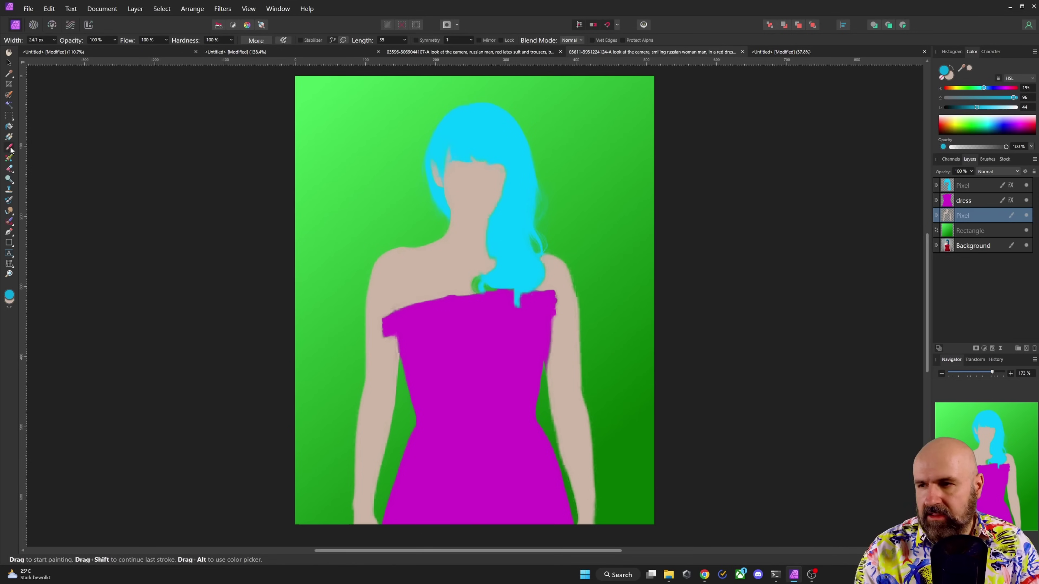
{"action": "left_click", "coordinate": [480, 279], "text": "alt"}
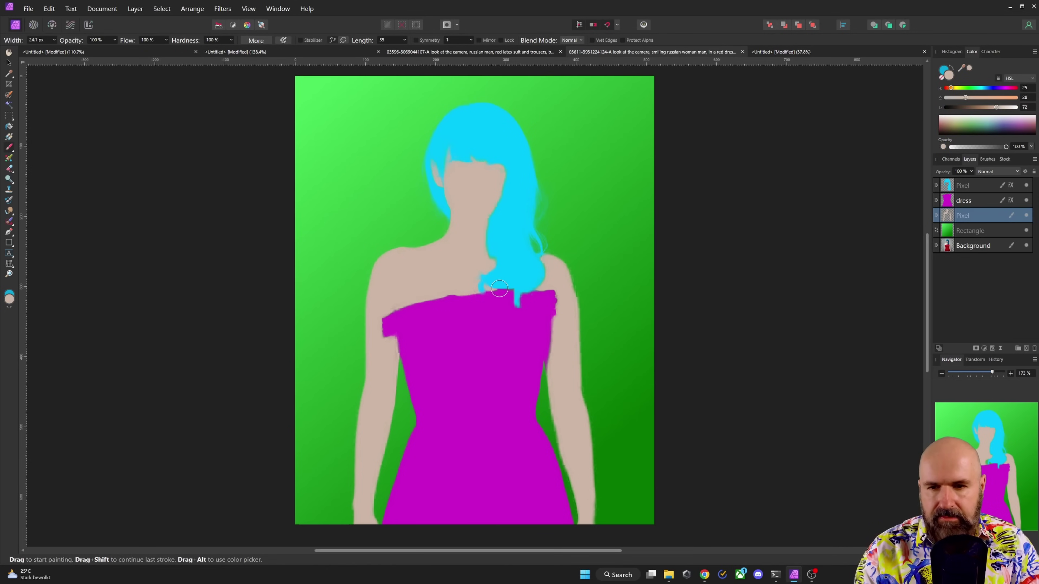
- Export the sketch as a 512 × 640 JPEG at quality 85
{"action": "left_click", "coordinate": [27, 9]}
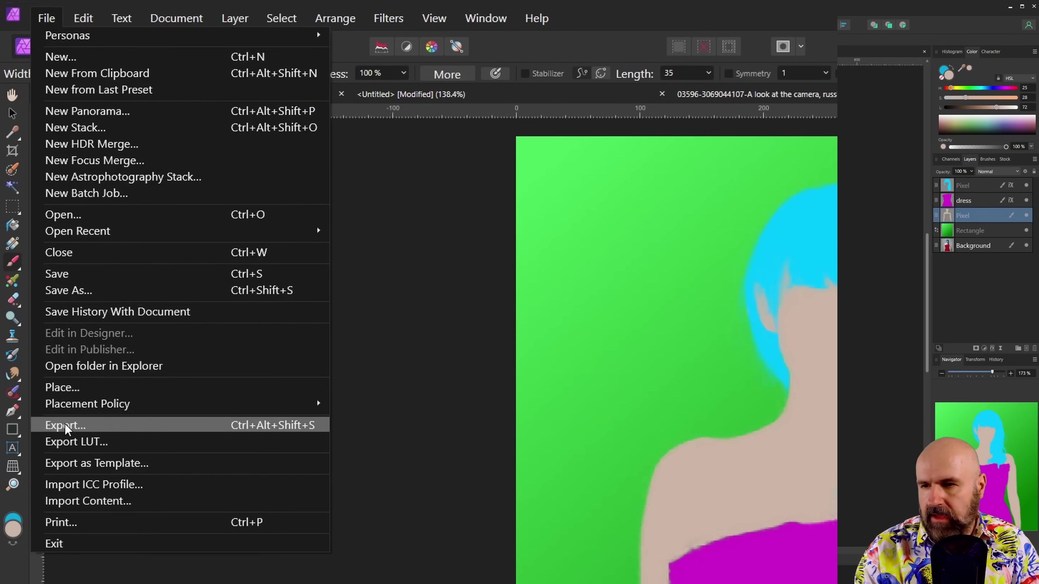
{"action": "left_click", "coordinate": [39, 240]}
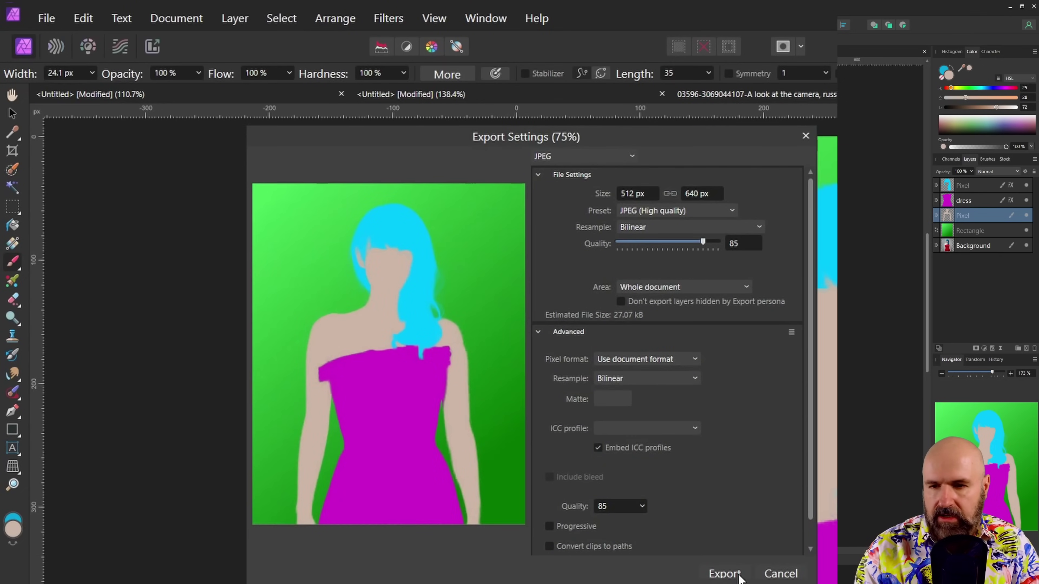
{"action": "left_click", "coordinate": [725, 574]}
{"action": "left_click", "coordinate": [951, 251]}
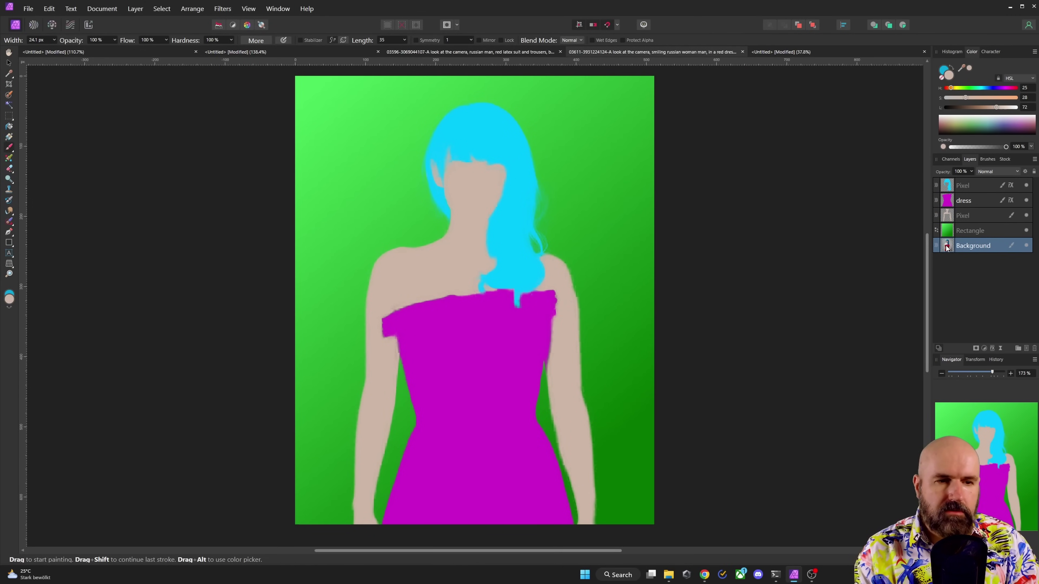
- Move the photo layer to the top, desaturate it with HSL Saturation Shift -100%, and export it
{"action": "left_click_drag", "start_coordinate": [949, 248], "coordinate": [949, 185]}
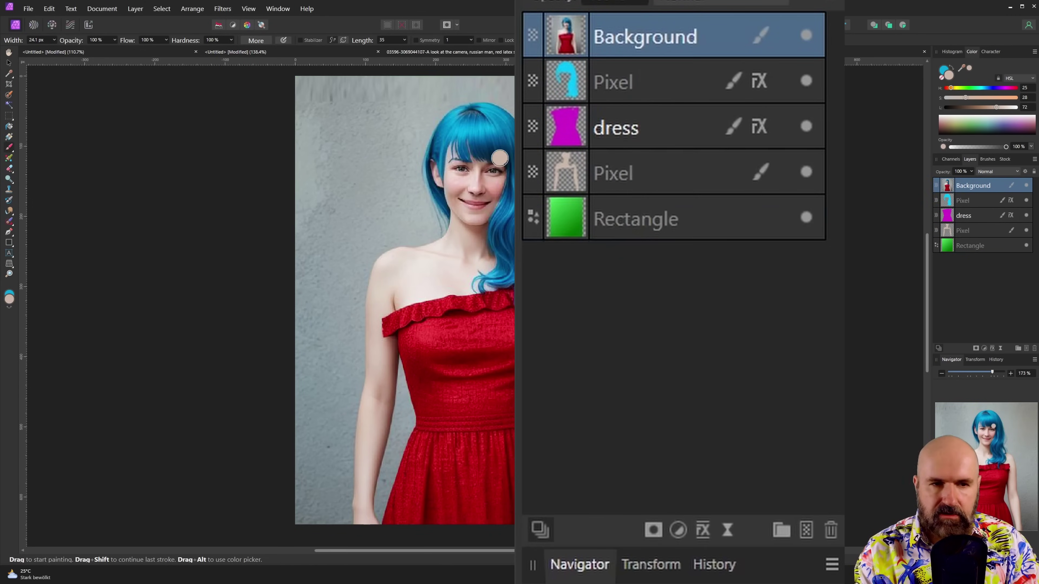
{"action": "left_click", "coordinate": [984, 349]}
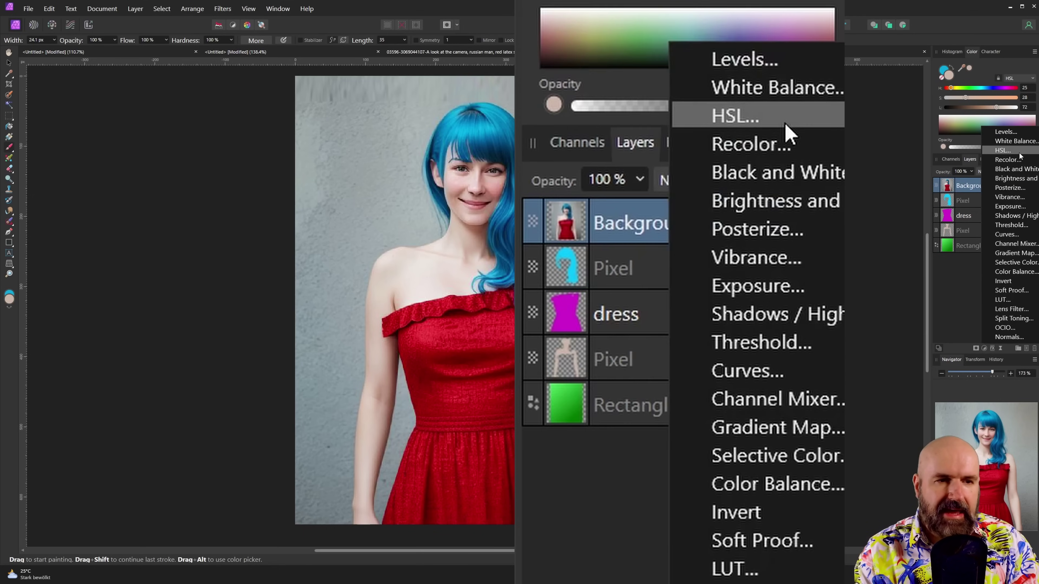
{"action": "left_click", "coordinate": [1018, 151]}
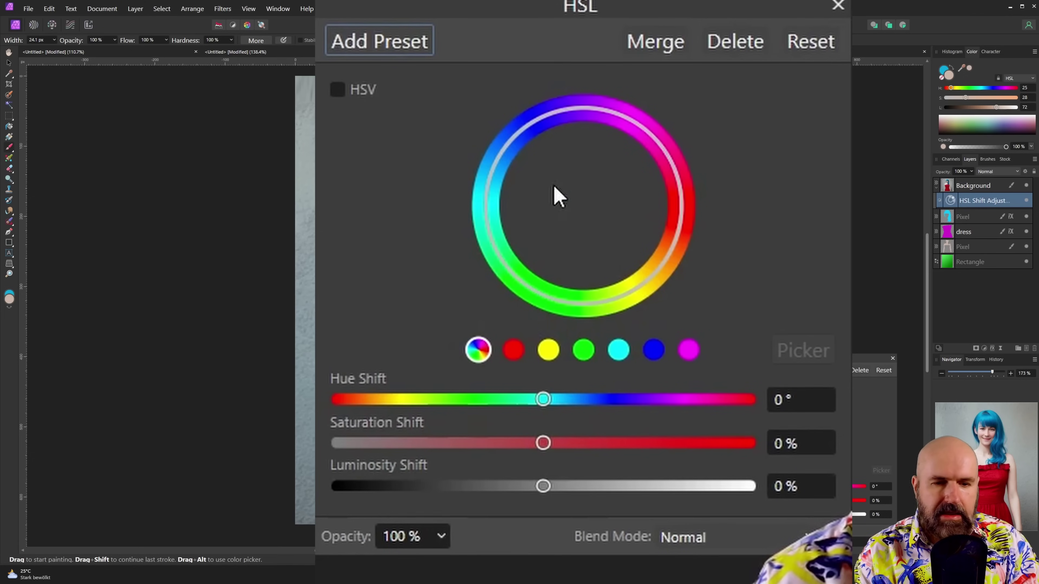
{"action": "left_click_drag", "start_coordinate": [540, 445], "coordinate": [338, 443]}
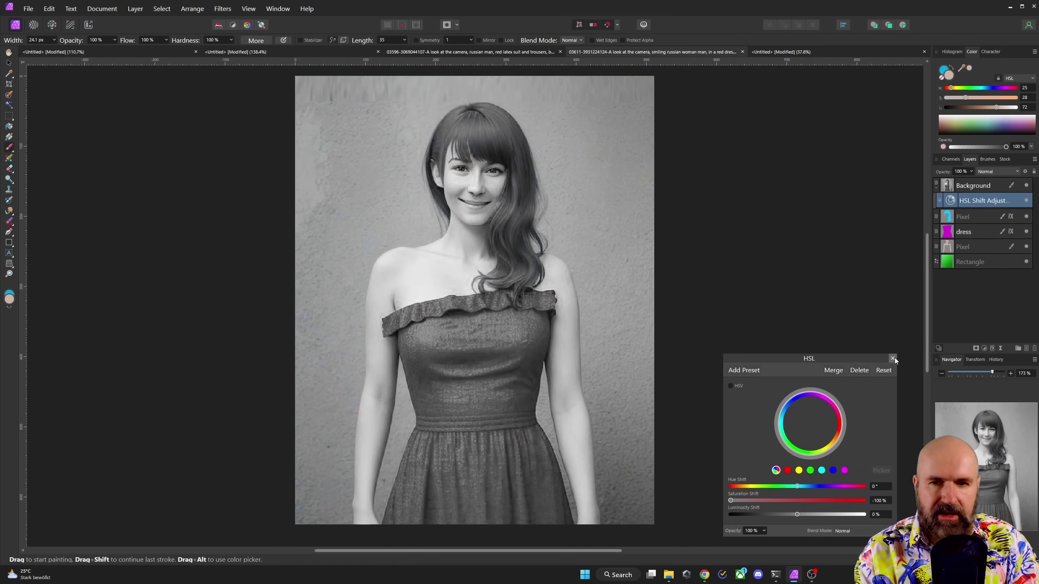
{"action": "left_click", "coordinate": [891, 359]}
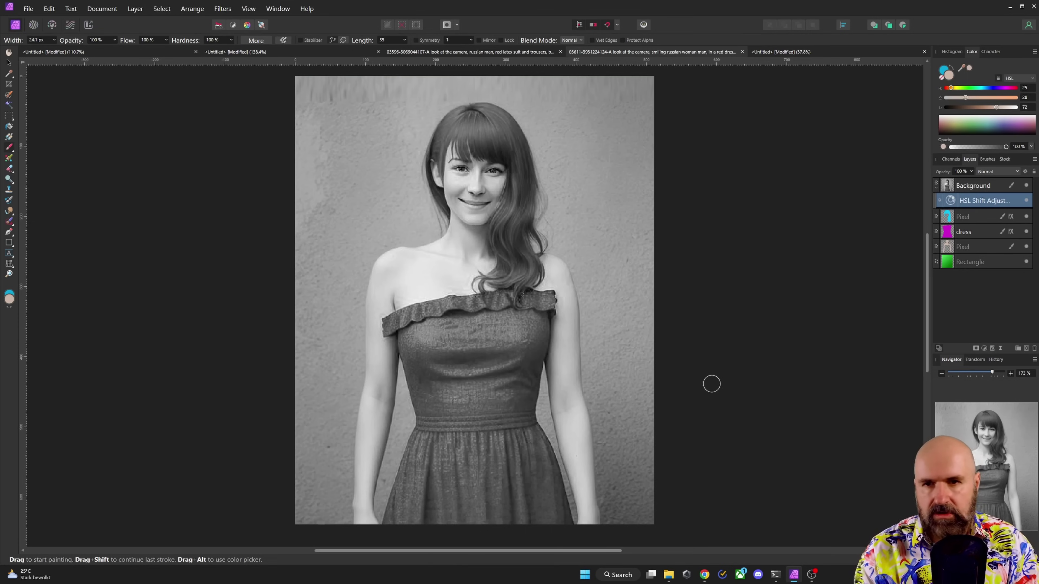
{"action": "left_click", "coordinate": [29, 9]}
{"action": "left_click", "coordinate": [45, 240]}
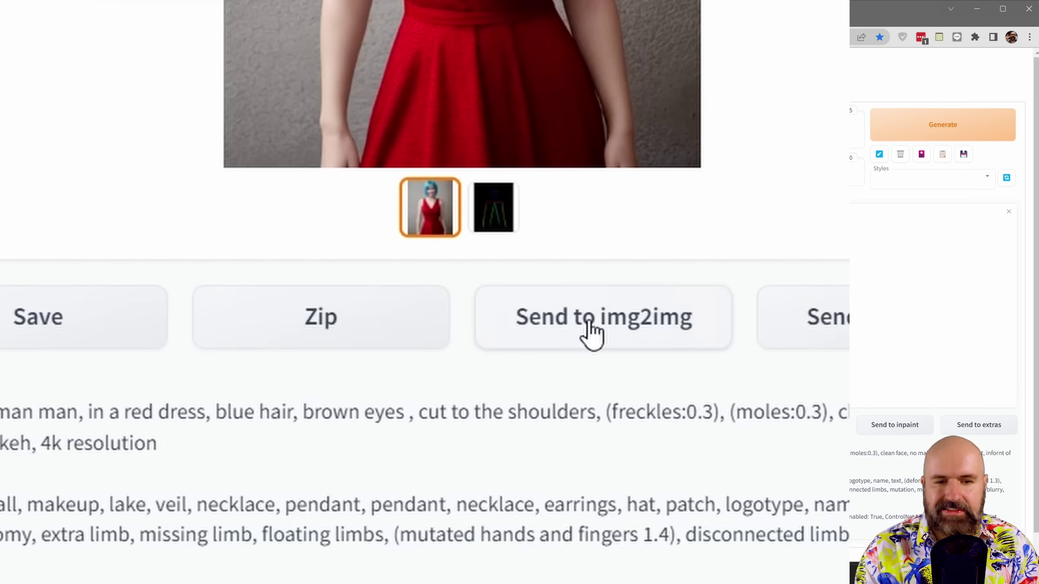
- Send the red-dress result to img2img and swap its input image for F03.jpg from Downloads
{"action": "left_click", "coordinate": [589, 322]}
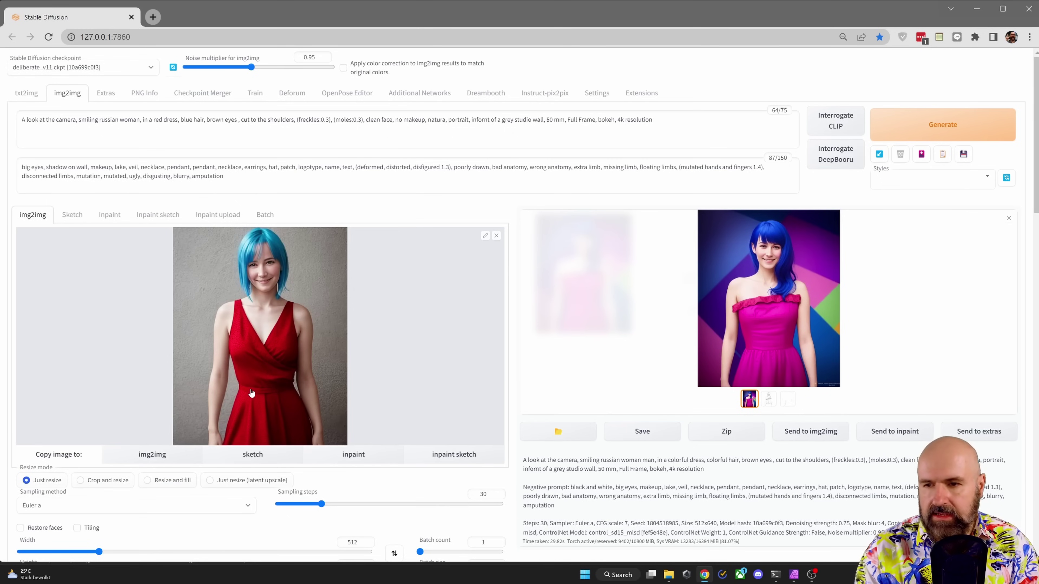
{"action": "left_click", "coordinate": [497, 237]}
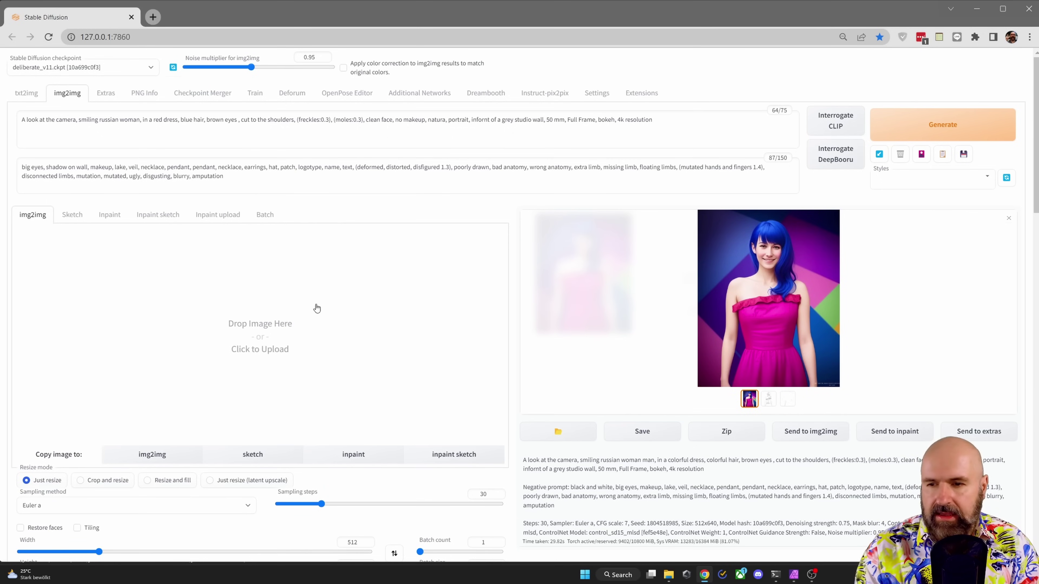
{"action": "left_click", "coordinate": [248, 324]}
{"action": "left_click", "coordinate": [196, 93]}
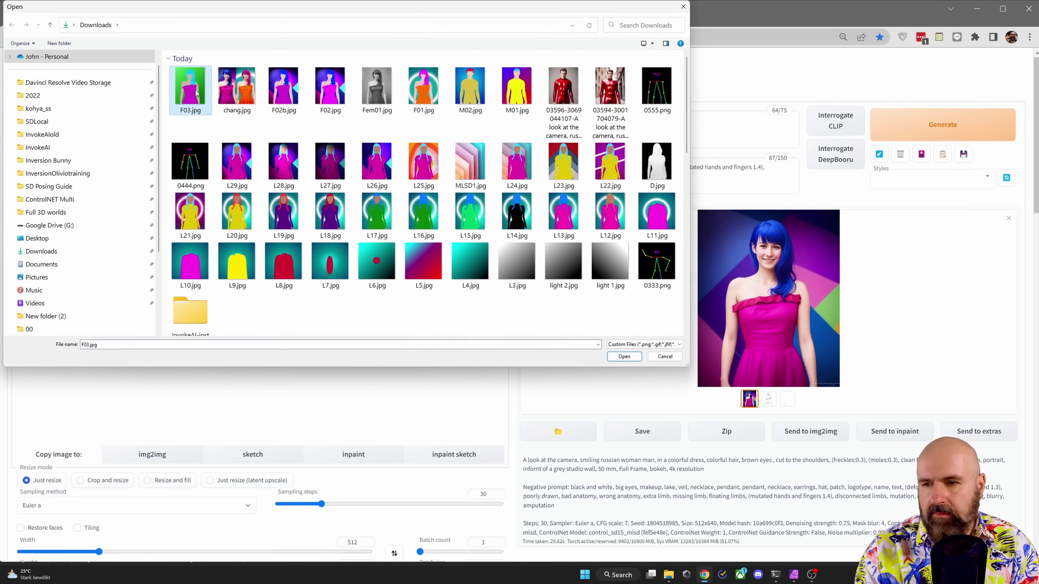
{"action": "double_click", "coordinate": [196, 93]}
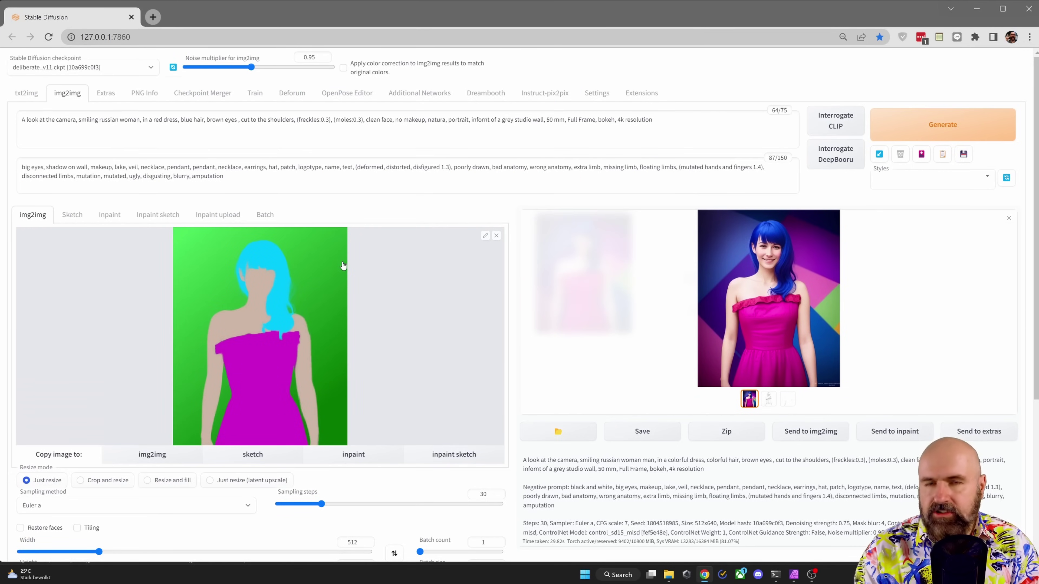
{"action": "scroll", "coordinate": [342, 265], "scroll_direction": "down", "scroll_amount": 5}
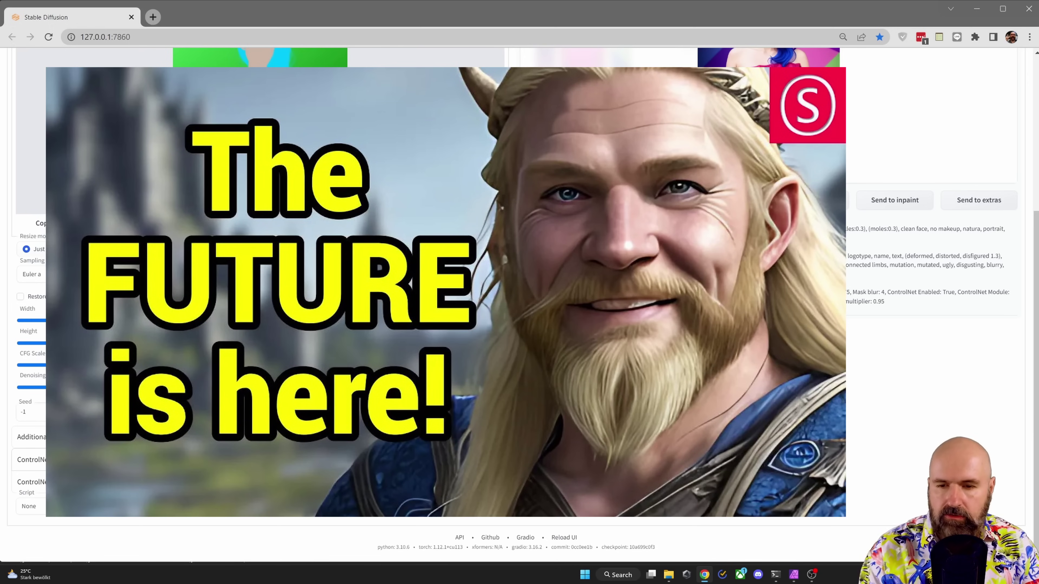
- Upload the greyscale Fem01.jpg from Downloads into the ControlNet - 0 image area
{"action": "scroll", "coordinate": [368, 431], "scroll_direction": "down", "scroll_amount": 5}
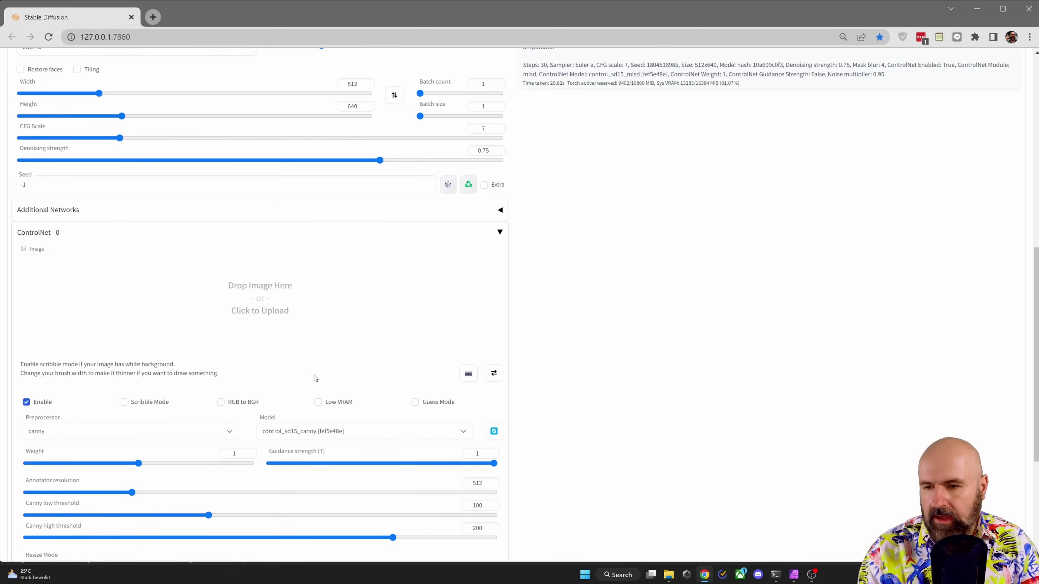
{"action": "left_click", "coordinate": [260, 304]}
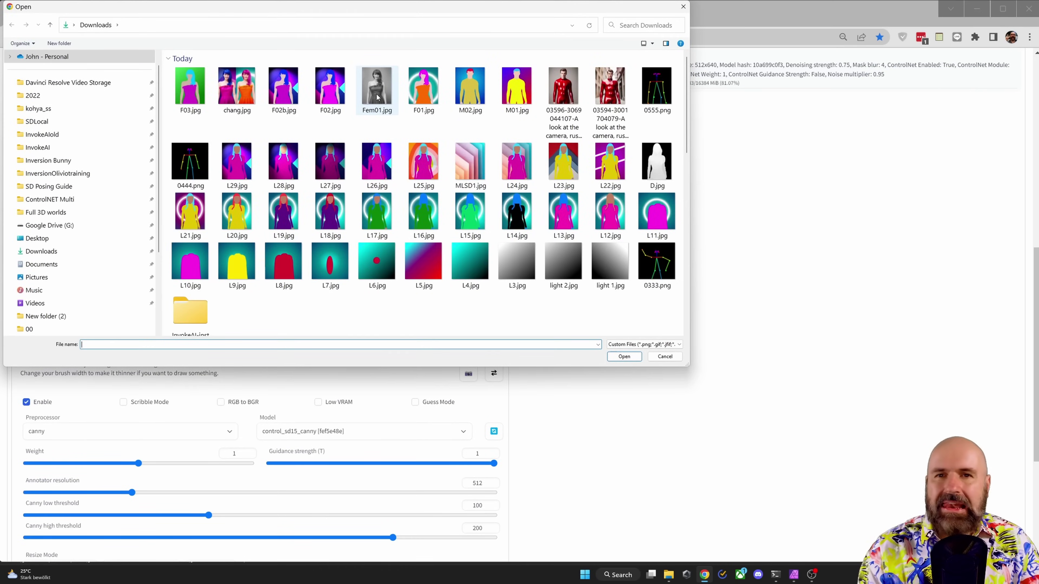
{"action": "double_click", "coordinate": [376, 86]}
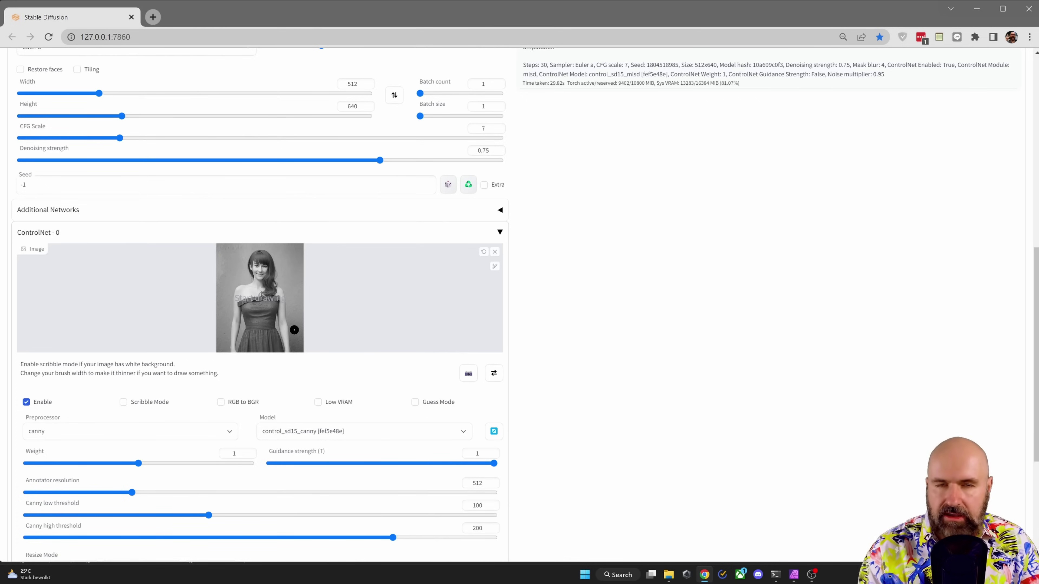
{"action": "scroll", "coordinate": [525, 273], "scroll_direction": "down", "scroll_amount": 5}
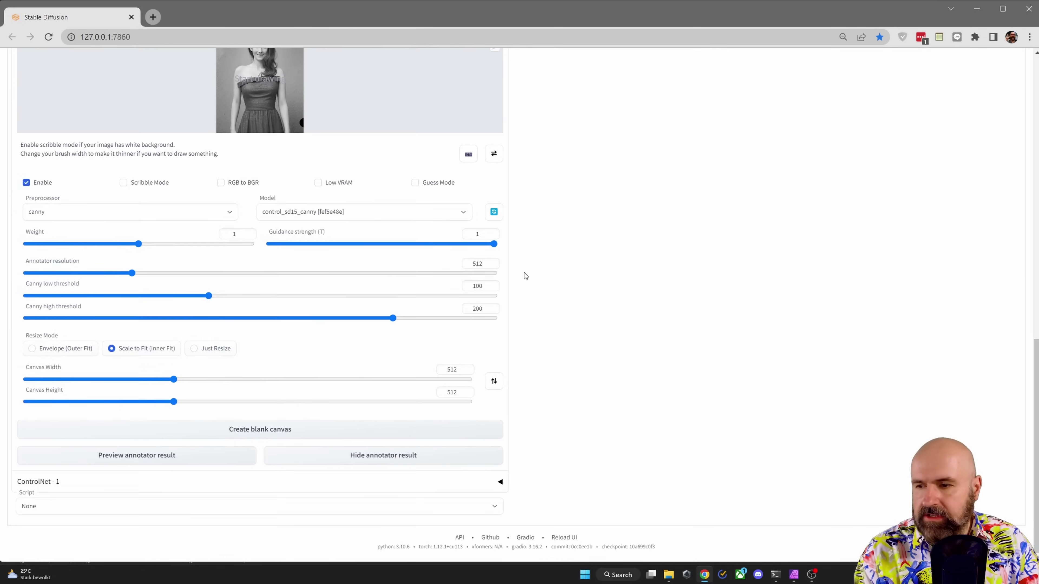
- Load F03.jpg into the second ControlNet unit with depth_leres, control_sd15_depth and about 84% background removal
{"action": "left_click", "coordinate": [492, 485]}
{"action": "scroll", "coordinate": [245, 323], "scroll_direction": "down", "scroll_amount": 5}
{"action": "left_click", "coordinate": [246, 321]}
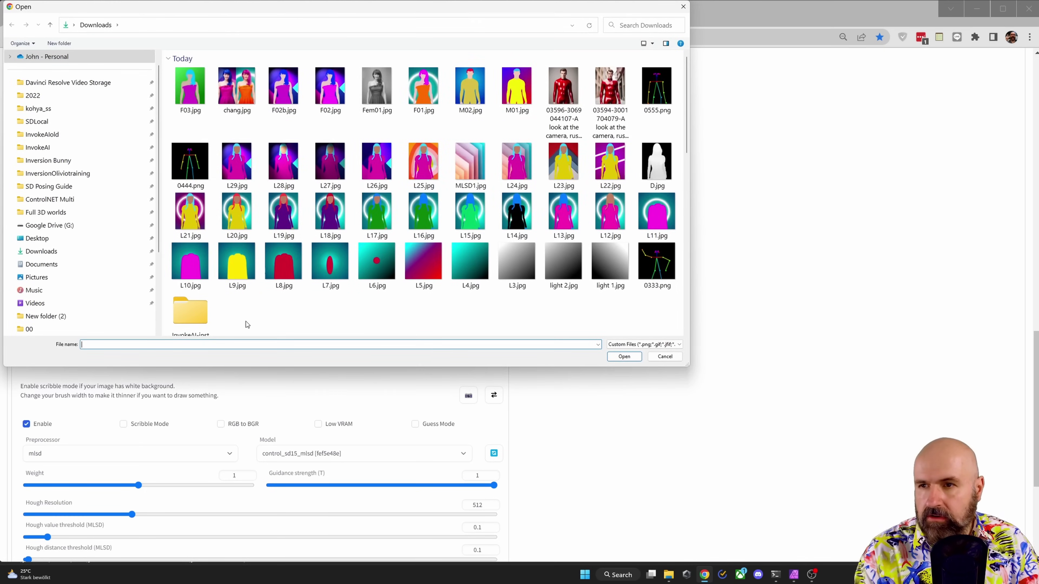
{"action": "double_click", "coordinate": [193, 96]}
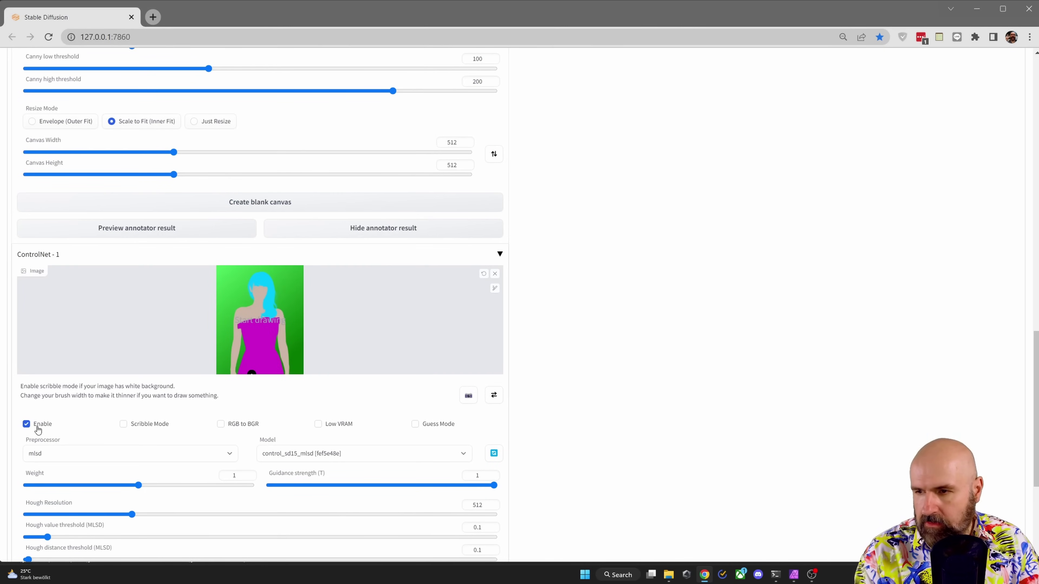
{"action": "left_click", "coordinate": [58, 454]}
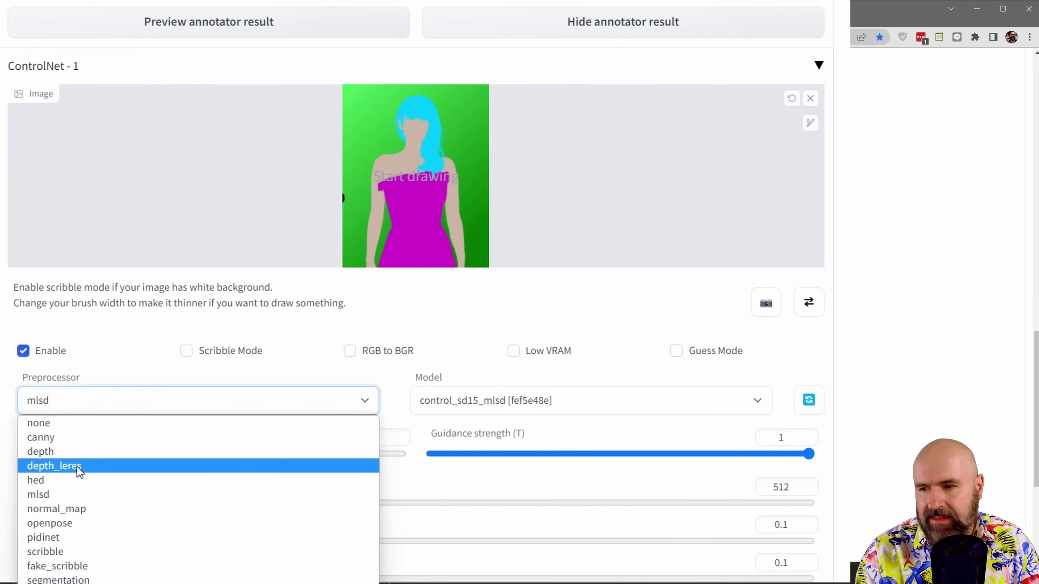
{"action": "left_click", "coordinate": [55, 470]}
{"action": "left_click", "coordinate": [463, 401]}
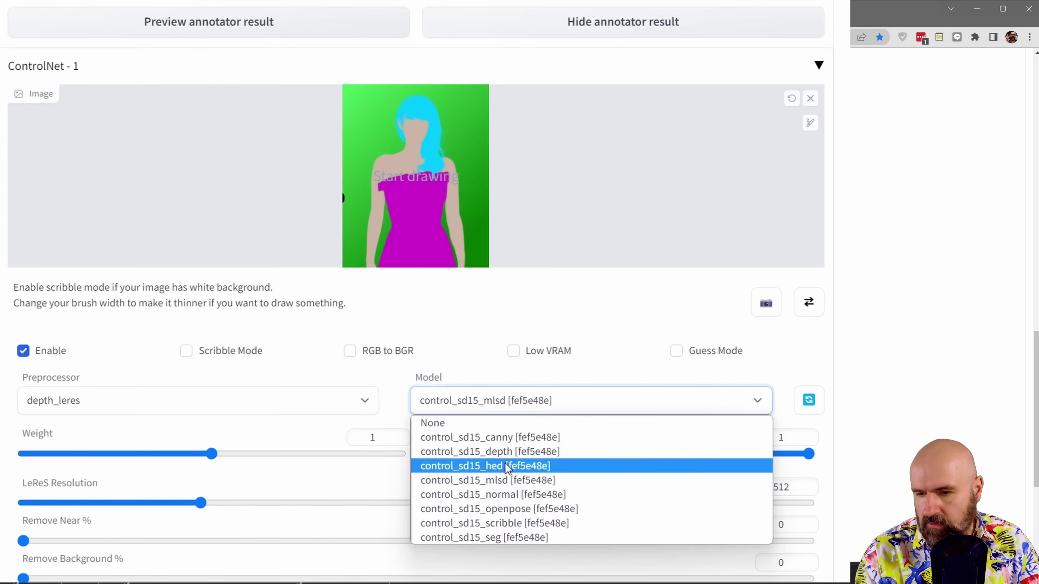
{"action": "left_click", "coordinate": [507, 451]}
{"action": "scroll", "coordinate": [92, 360], "scroll_direction": "down", "scroll_amount": 5}
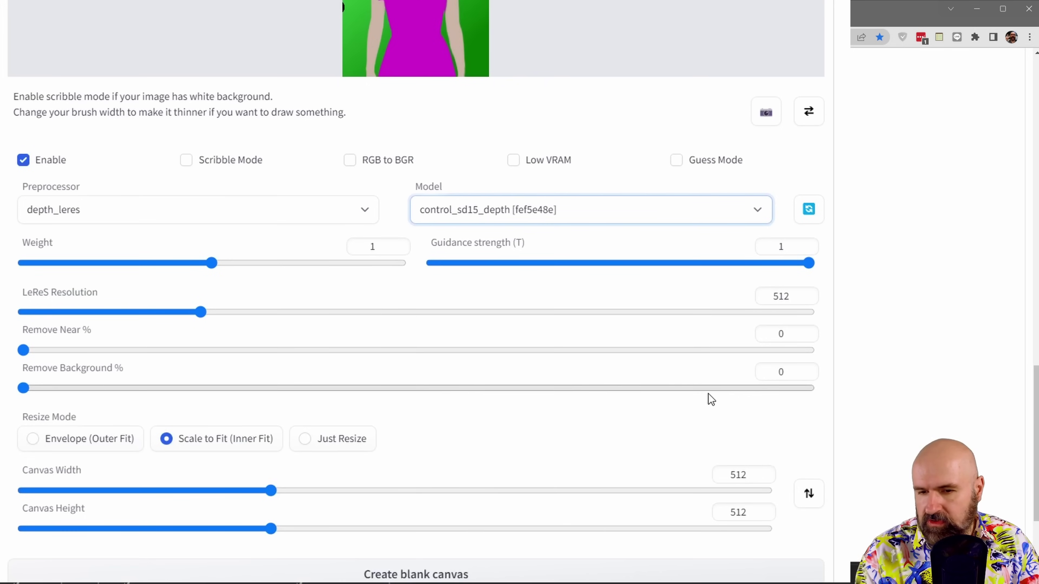
{"action": "left_click_drag", "start_coordinate": [700, 389], "coordinate": [683, 389]}
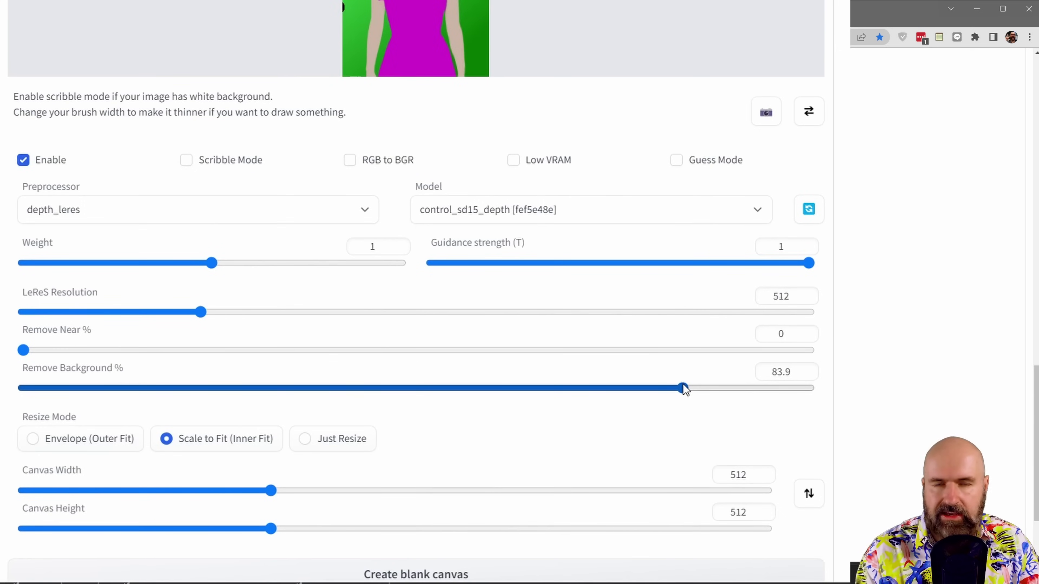
- View the generated cyan-haired woman enlarged in the lightbox
{"action": "scroll", "coordinate": [838, 364], "scroll_direction": "up", "scroll_amount": 1}
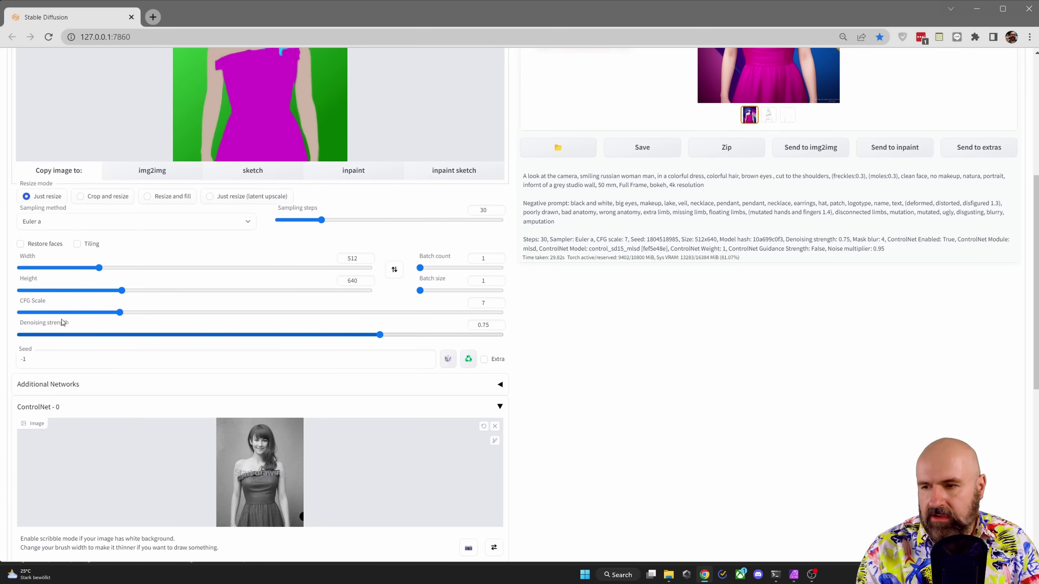
{"action": "mouse_move", "coordinate": [30, 327]}
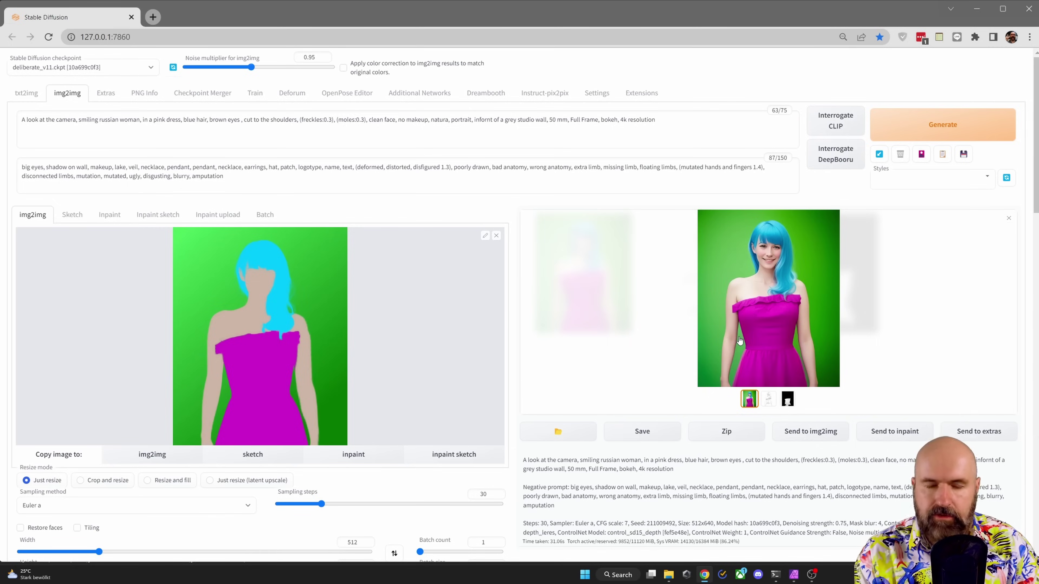
{"action": "left_click", "coordinate": [739, 341]}
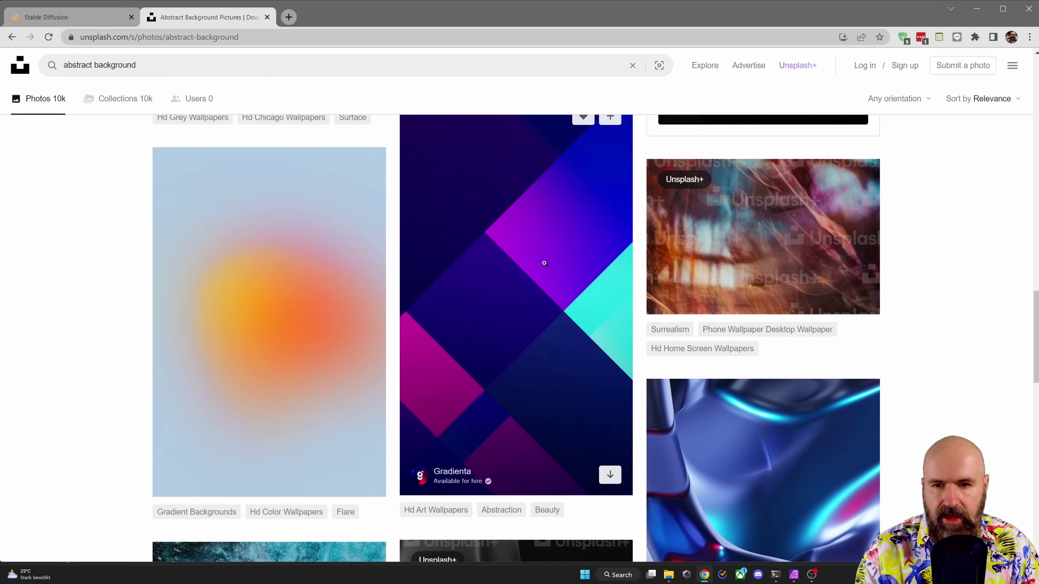
- Copy the Gradienta purple-cyan geometric photo from Unsplash and switch back to Affinity Photo
{"action": "left_click", "coordinate": [467, 268]}
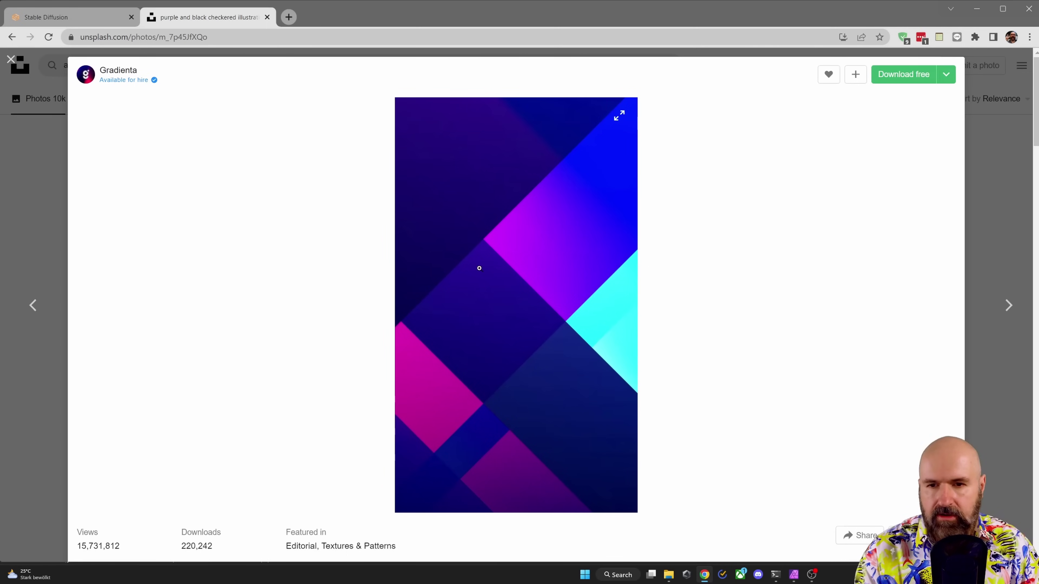
{"action": "right_click", "coordinate": [539, 238]}
{"action": "left_click", "coordinate": [572, 273]}
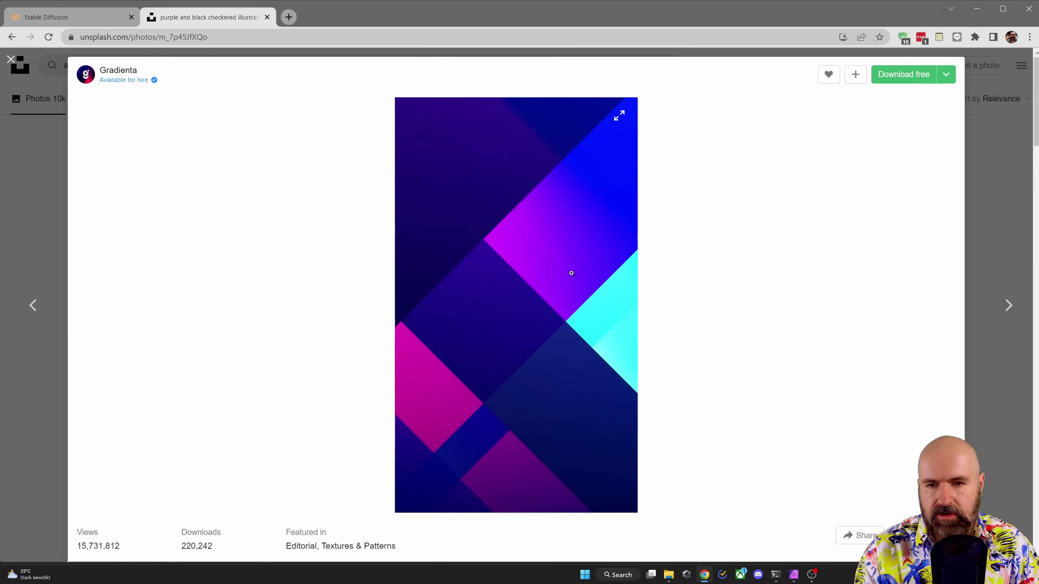
{"action": "right_click", "coordinate": [524, 239]}
{"action": "left_click", "coordinate": [554, 275]}
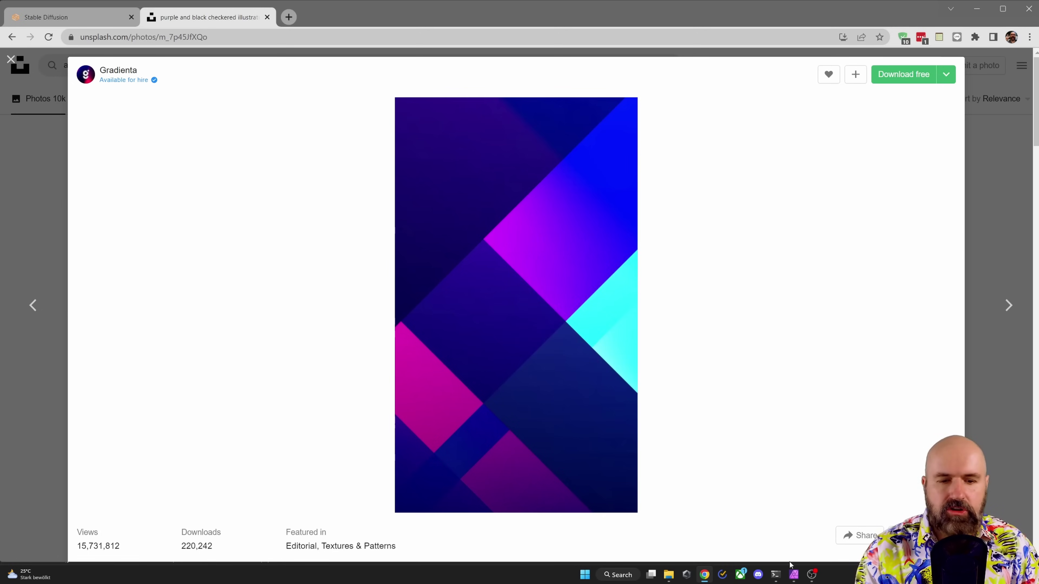
{"action": "left_click", "coordinate": [794, 575]}
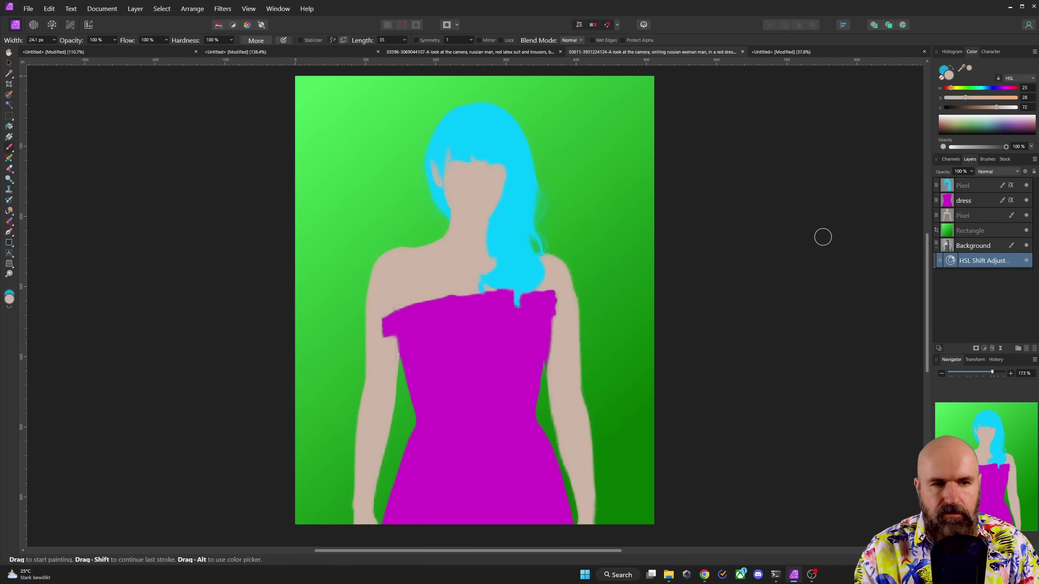
- Paste the geometric photo centred above the green Rectangle layer
{"action": "left_click", "coordinate": [949, 230]}
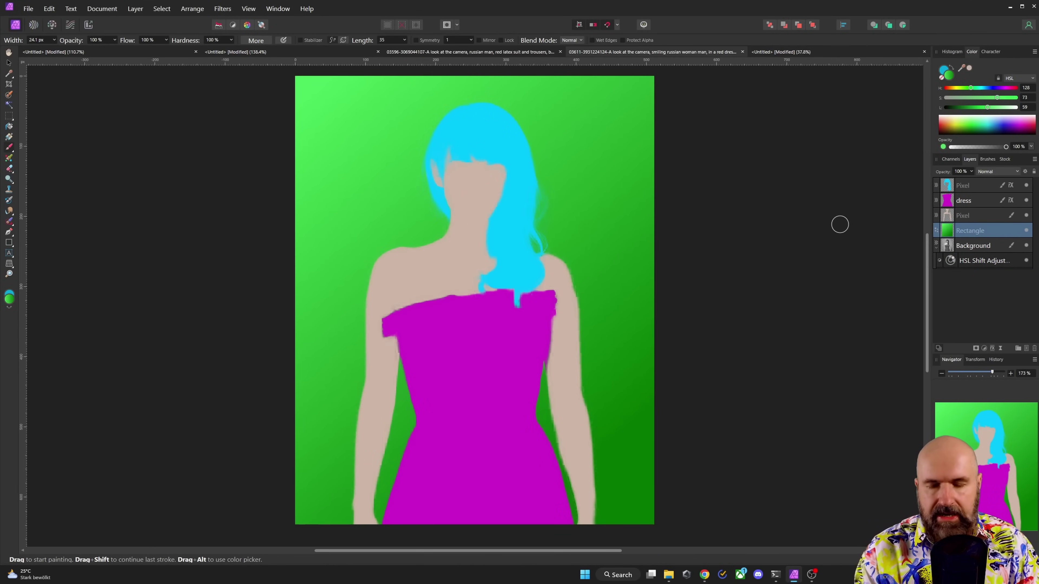
{"action": "key", "text": "ctrl+v"}
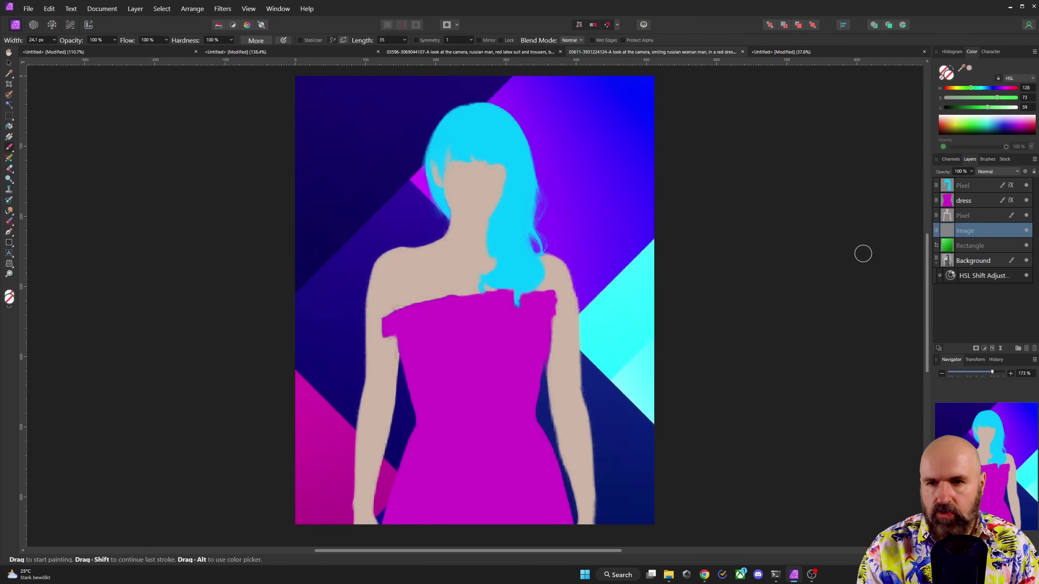
{"action": "left_click", "coordinate": [9, 62]}
{"action": "left_click_drag", "start_coordinate": [531, 184], "coordinate": [588, 203]}
{"action": "key", "text": "ctrl+z"}
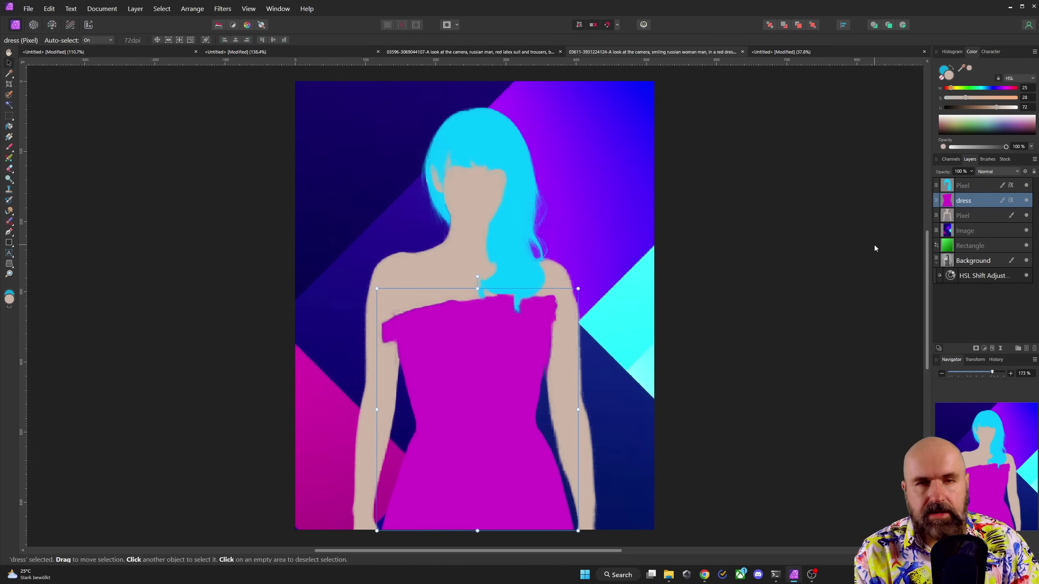
- Give the dress layer a red Color Overlay of CF1D54
{"action": "left_click", "coordinate": [1010, 201]}
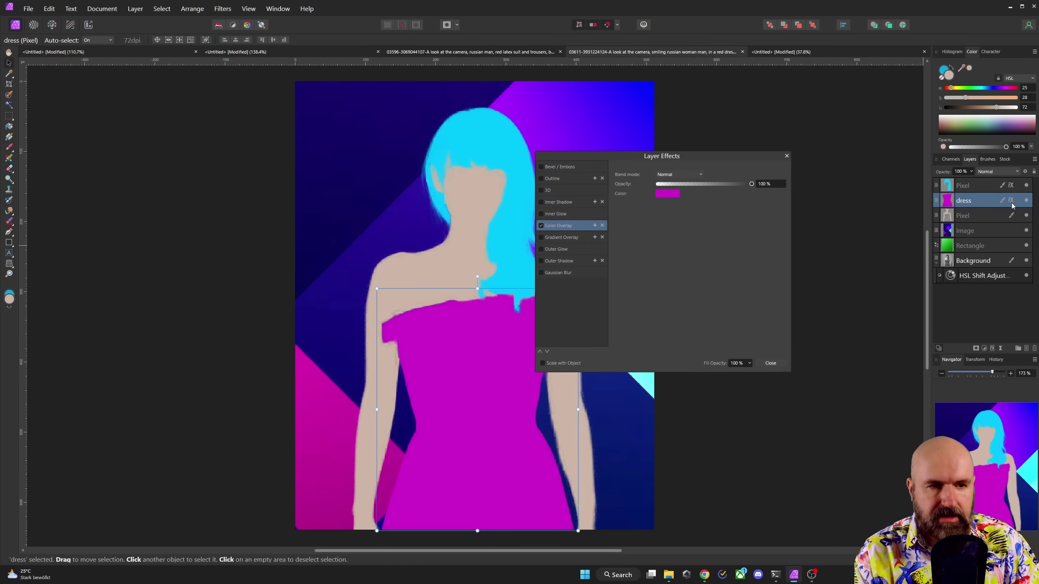
{"action": "left_click", "coordinate": [666, 196]}
{"action": "left_click", "coordinate": [694, 240]}
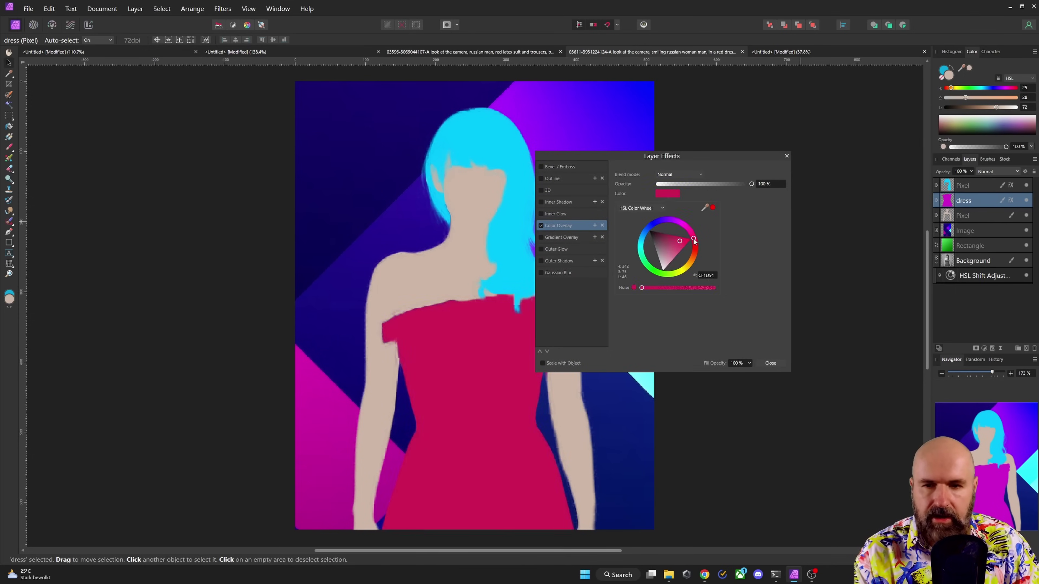
{"action": "key", "text": "Return"}
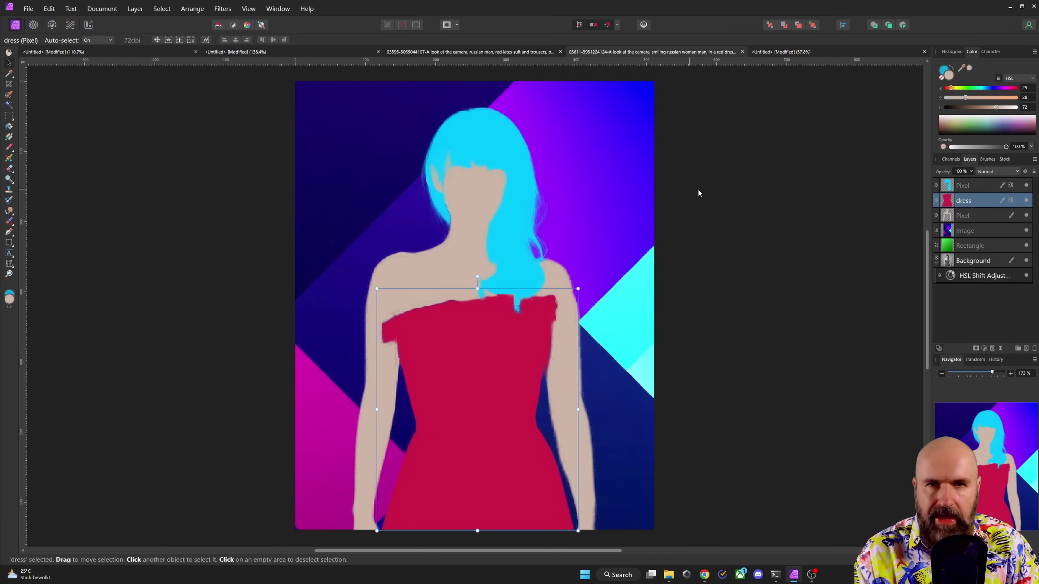
{"action": "left_click", "coordinate": [28, 8]}
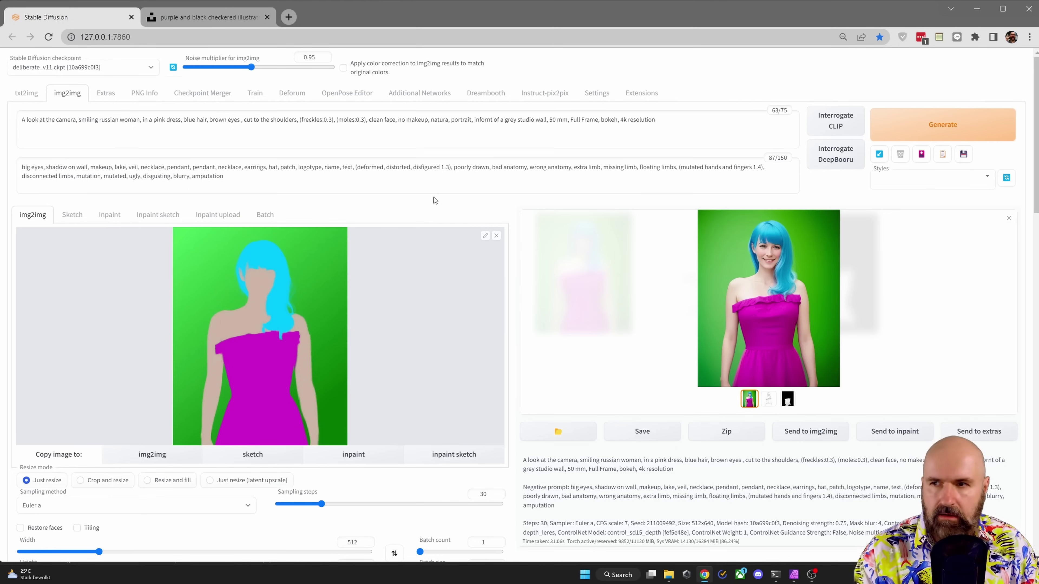
- Replace the img2img input with the new sketch F04.jpg
{"action": "left_click", "coordinate": [497, 236]}
{"action": "left_click", "coordinate": [256, 317]}
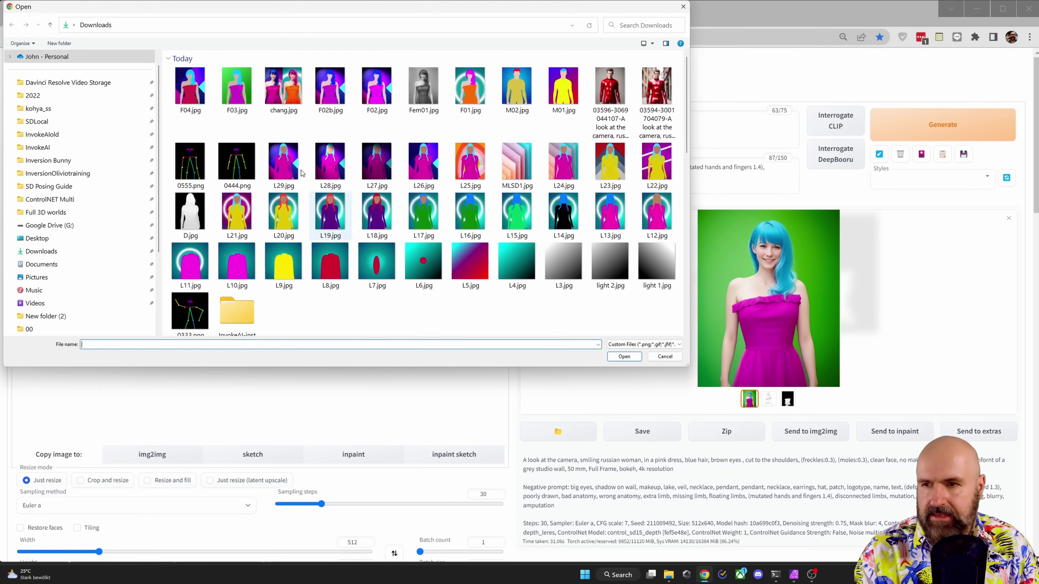
{"action": "double_click", "coordinate": [194, 107]}
- Load F04.jpg into the second ControlNet with the mlsd preprocessor and control_sd15_mlsd model
{"action": "scroll", "coordinate": [439, 323], "scroll_direction": "down", "scroll_amount": 20}
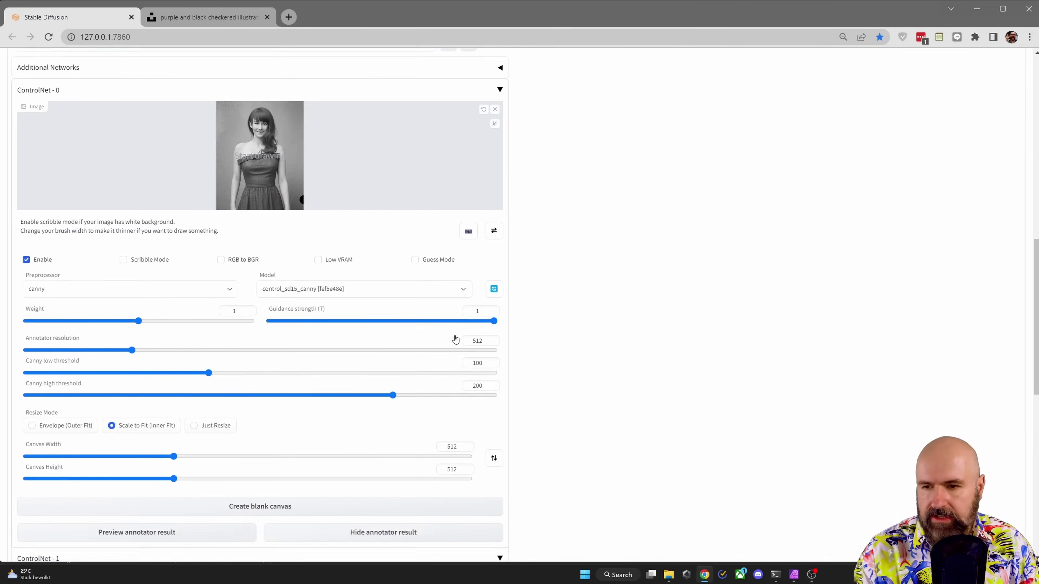
{"action": "scroll", "coordinate": [456, 337], "scroll_direction": "down", "scroll_amount": 1}
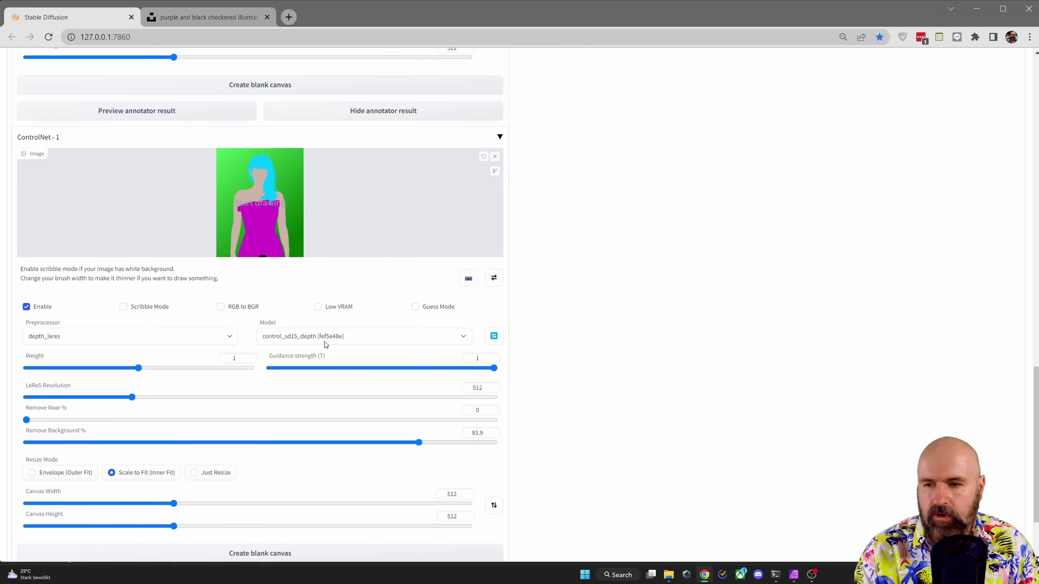
{"action": "left_click", "coordinate": [496, 159]}
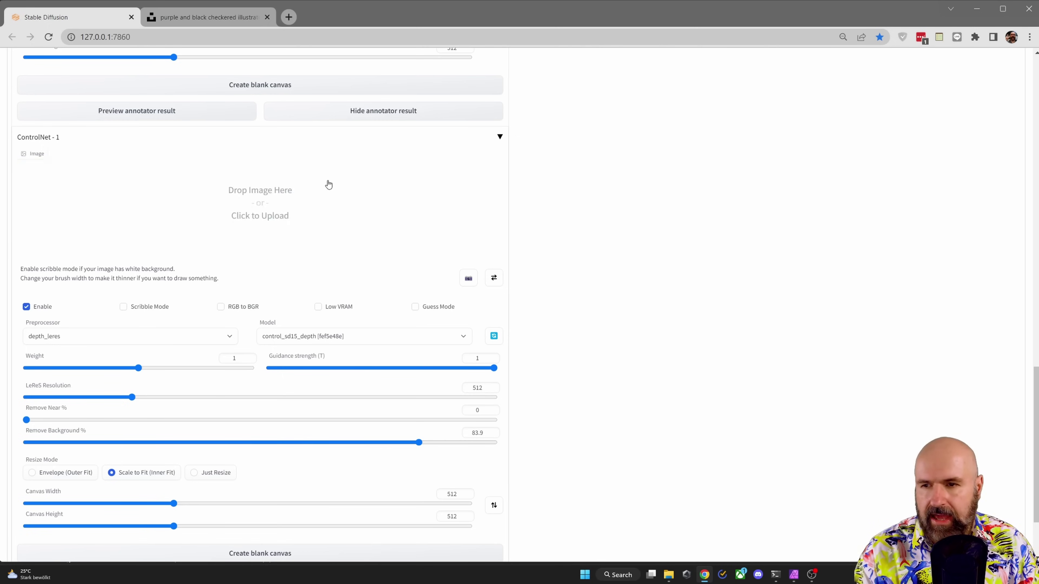
{"action": "left_click", "coordinate": [327, 183]}
{"action": "left_click", "coordinate": [198, 101]}
{"action": "double_click", "coordinate": [198, 101]}
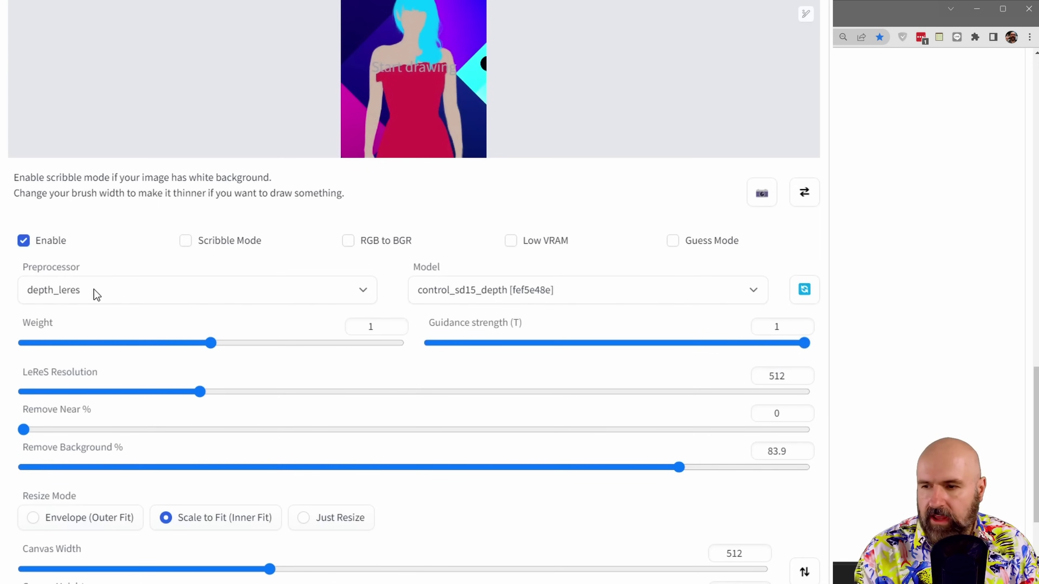
{"action": "left_click", "coordinate": [68, 336]}
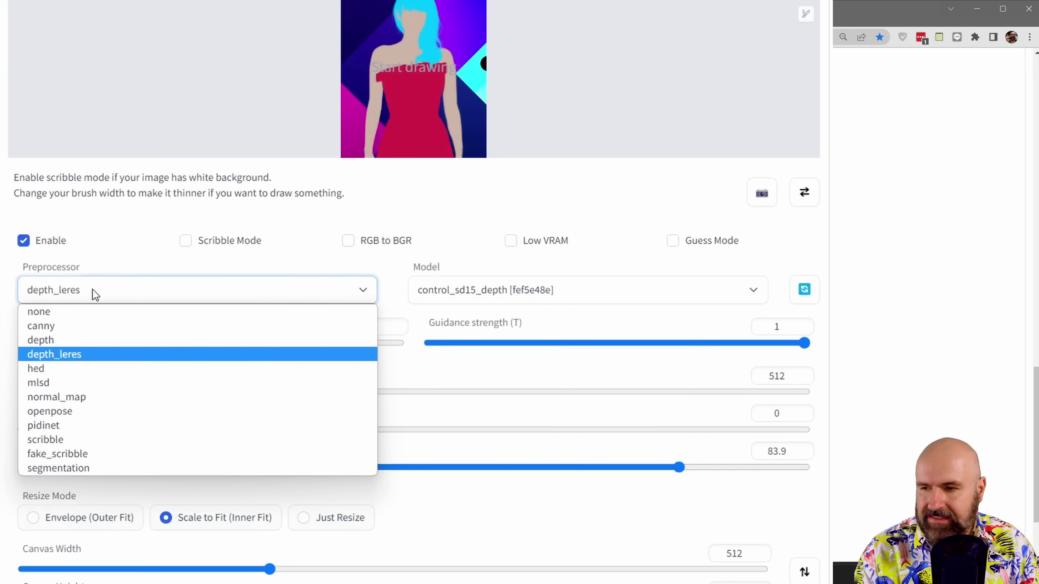
{"action": "left_click", "coordinate": [64, 389]}
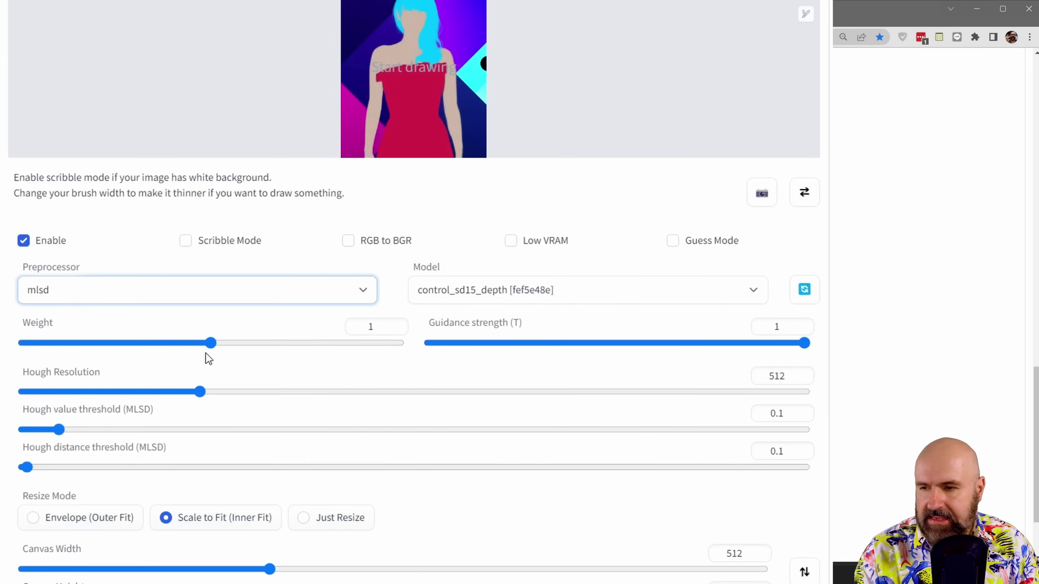
{"action": "left_click", "coordinate": [437, 300]}
{"action": "left_click", "coordinate": [489, 369]}
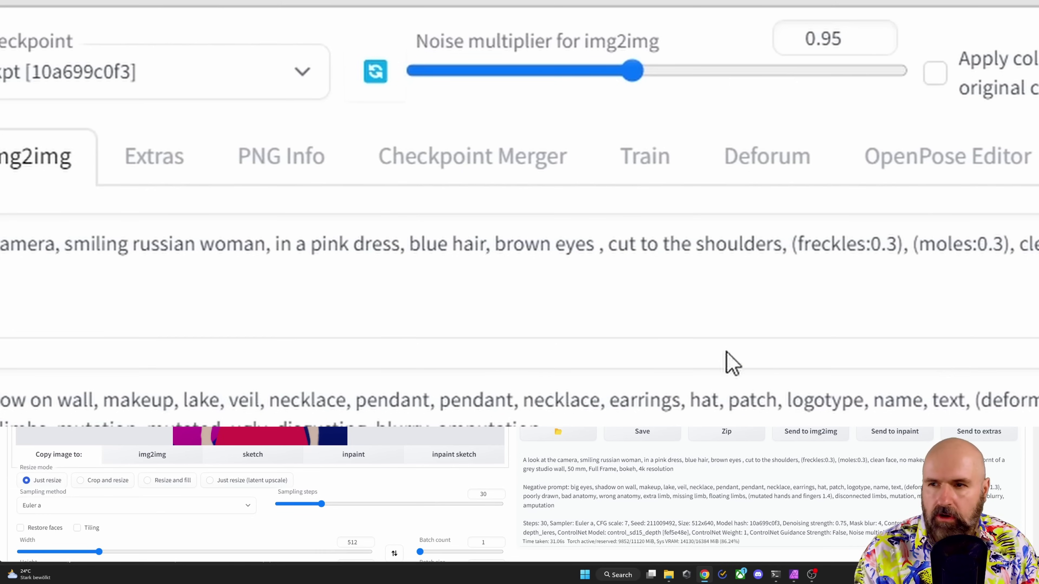
- Replace 'pink' with 'red' in the prompt, generate, and close the enlarged result
{"action": "double_click", "coordinate": [329, 244]}
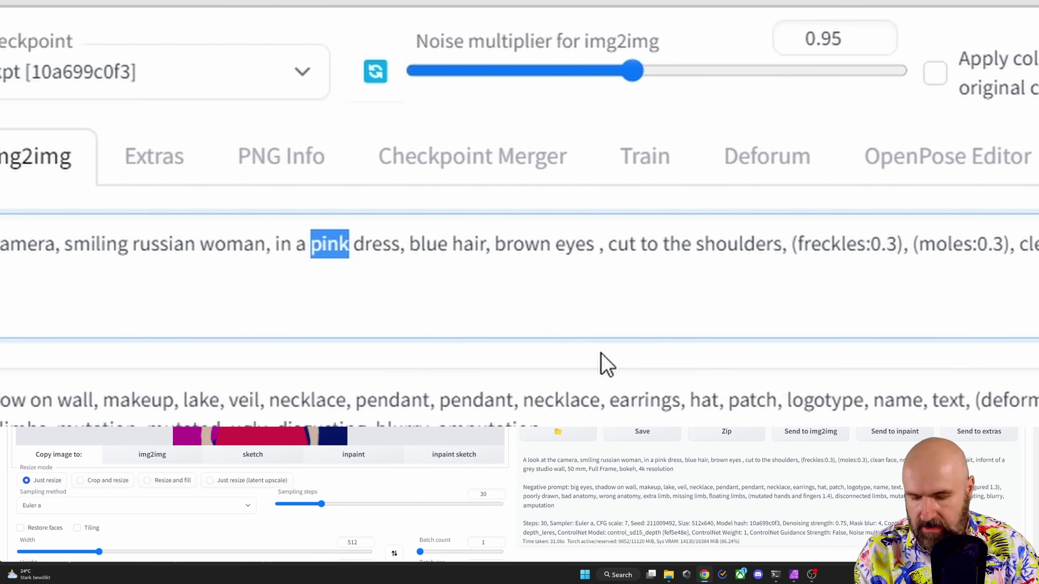
{"action": "type", "text": "red"}
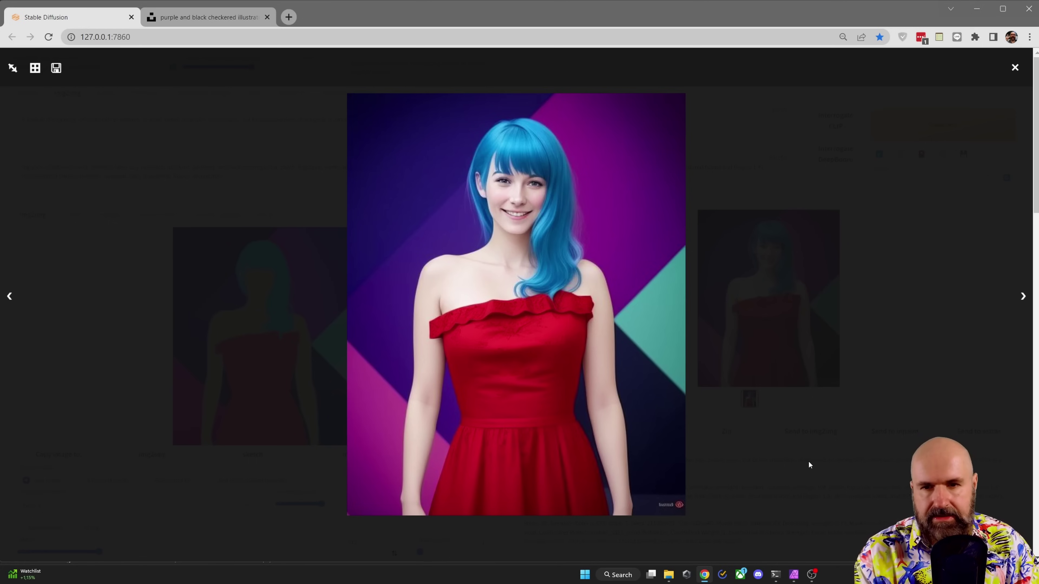
{"action": "left_click", "coordinate": [808, 464]}
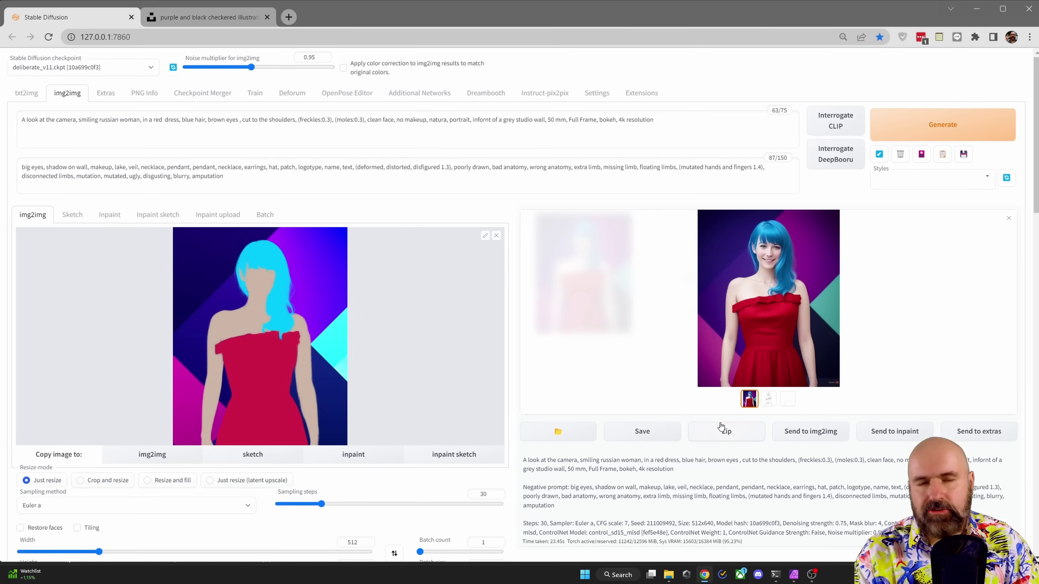
- Duplicate the geometric Image layer in Affinity Photo
{"action": "left_click", "coordinate": [793, 575]}
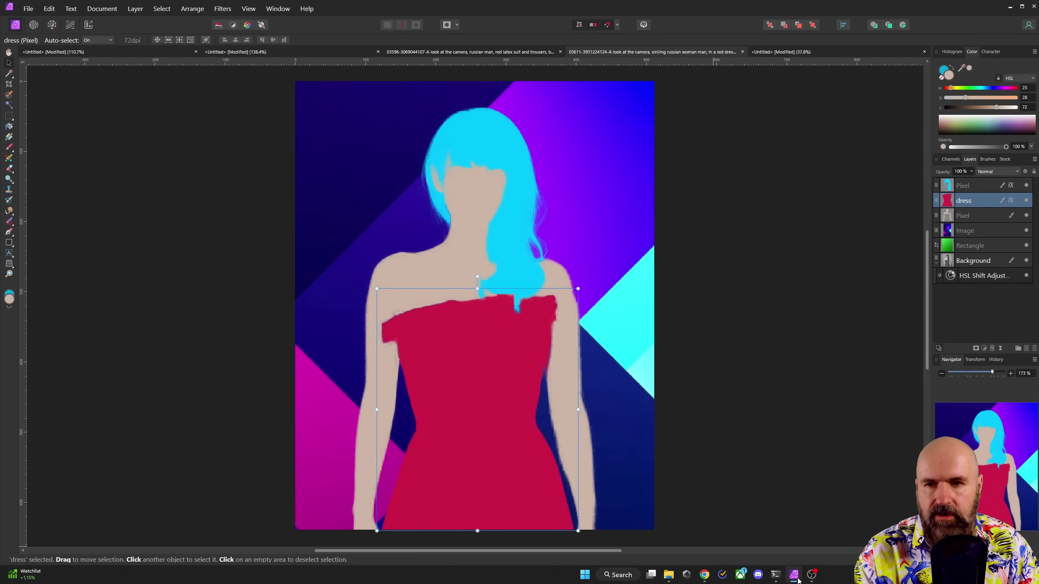
{"action": "left_click", "coordinate": [947, 233]}
{"action": "right_click", "coordinate": [947, 233]}
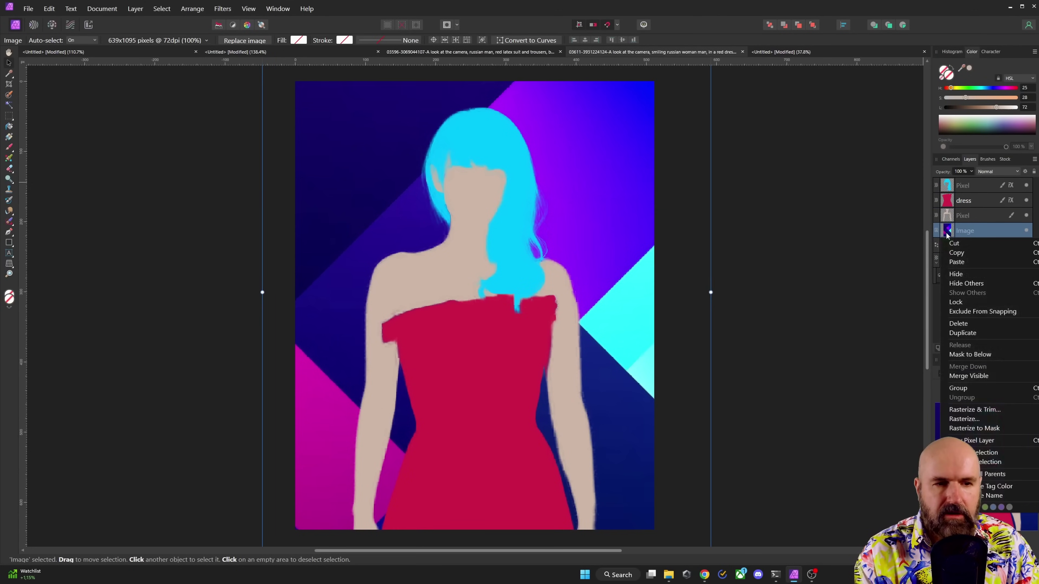
{"action": "left_click", "coordinate": [962, 333]}
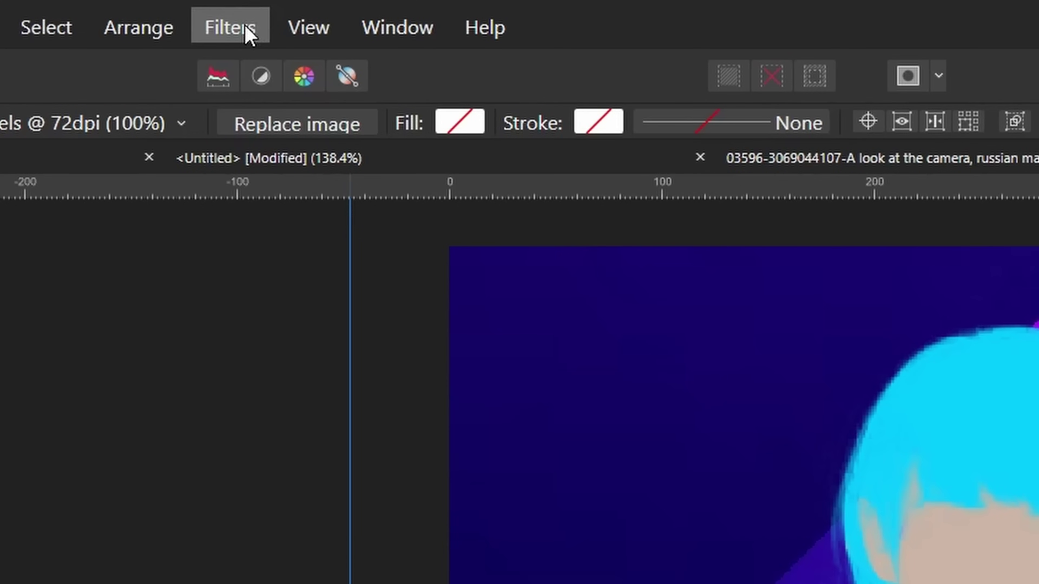
- Light the duplicated backdrop with two spotlights shining from the top left
{"action": "left_click", "coordinate": [228, 9]}
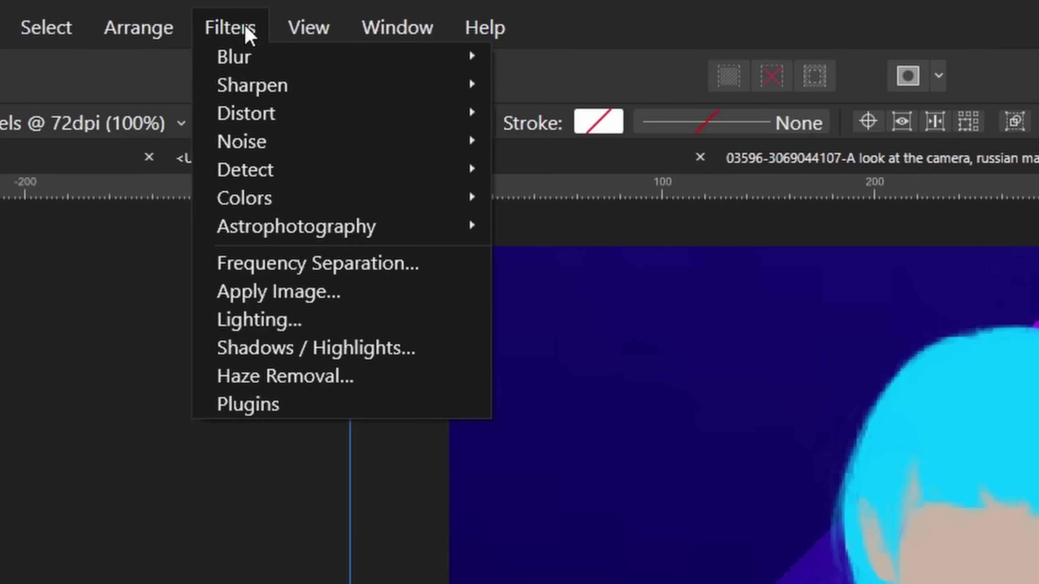
{"action": "left_click", "coordinate": [270, 326]}
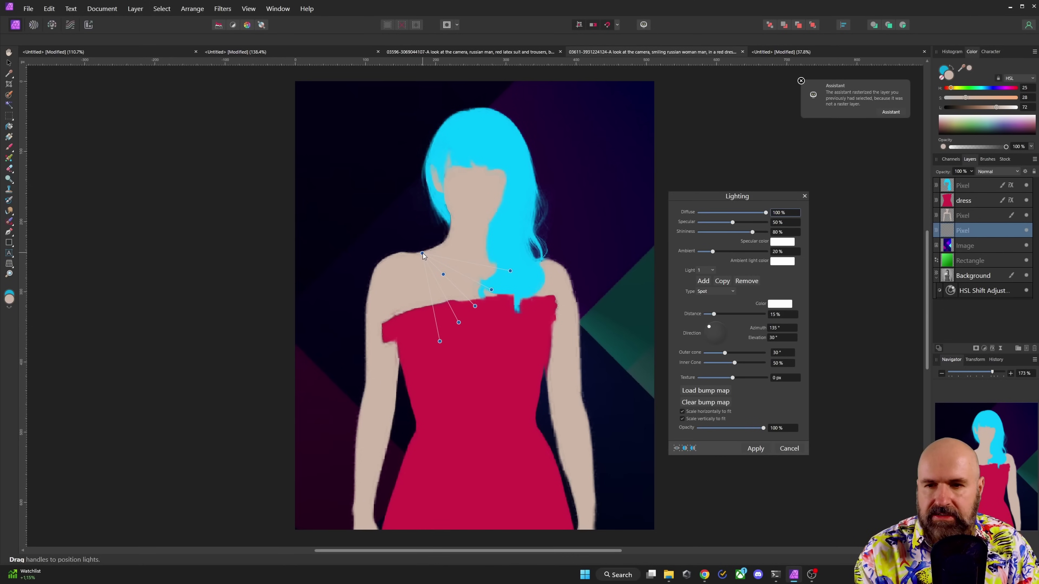
{"action": "left_click_drag", "start_coordinate": [423, 254], "coordinate": [266, 25]}
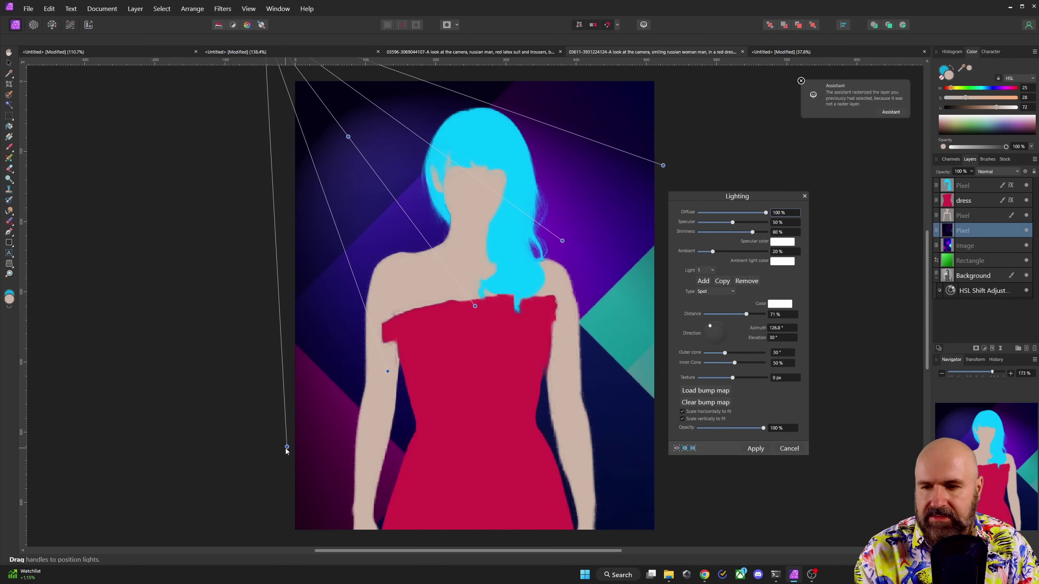
{"action": "left_click_drag", "start_coordinate": [287, 446], "coordinate": [298, 438]}
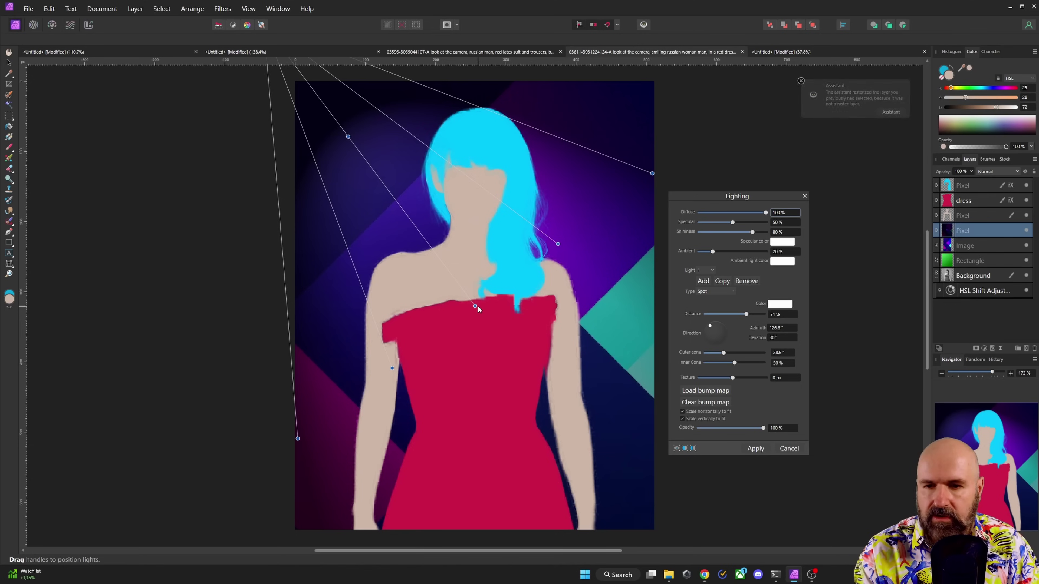
{"action": "mouse_move", "coordinate": [475, 305]}
{"action": "left_mouse_down"}
{"action": "mouse_move", "coordinate": [472, 272]}
{"action": "mouse_move", "coordinate": [491, 295]}
{"action": "left_mouse_up"}
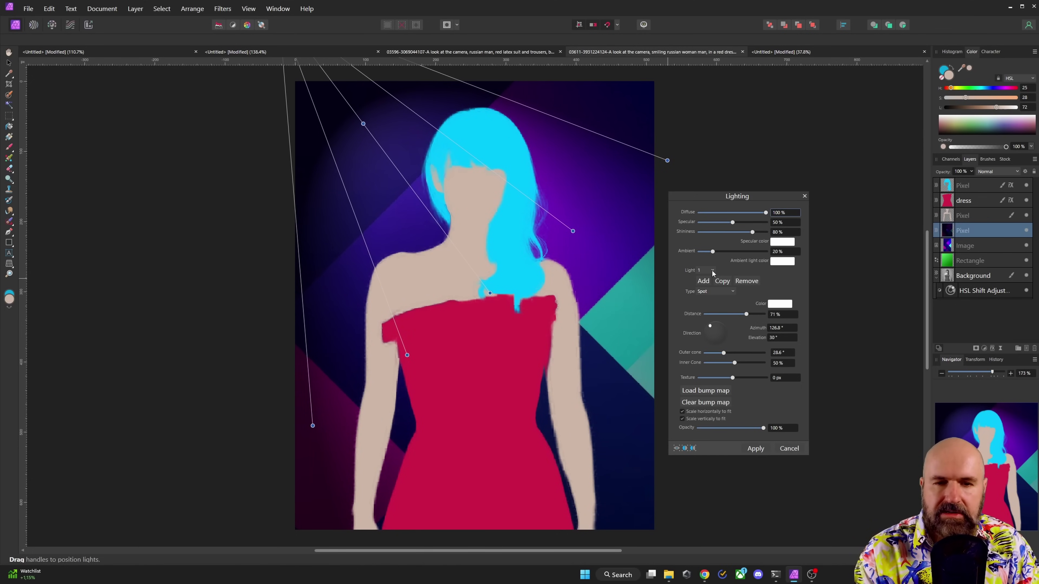
{"action": "left_click", "coordinate": [703, 281]}
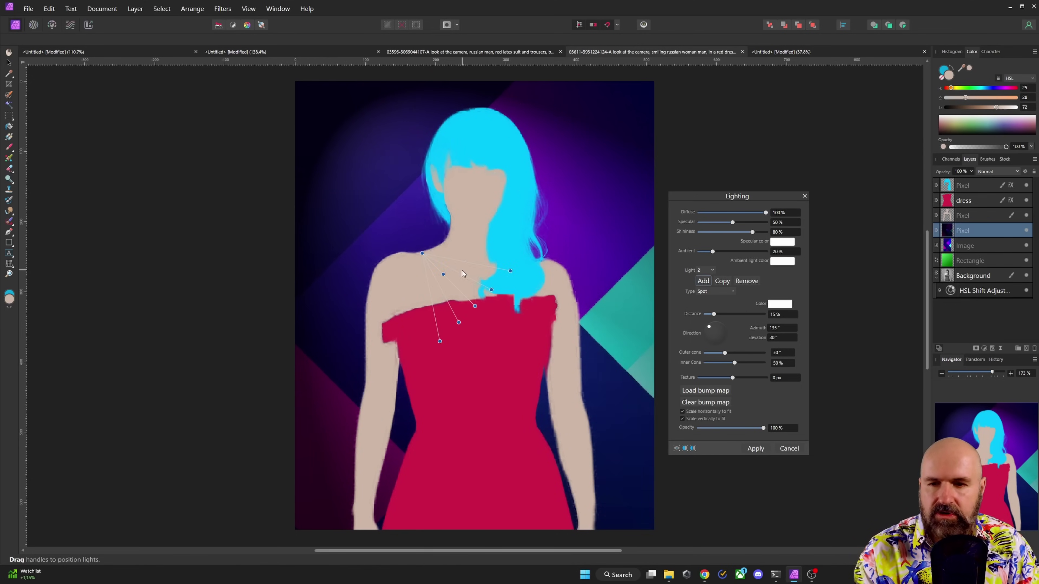
{"action": "left_click_drag", "start_coordinate": [423, 253], "coordinate": [292, 39]}
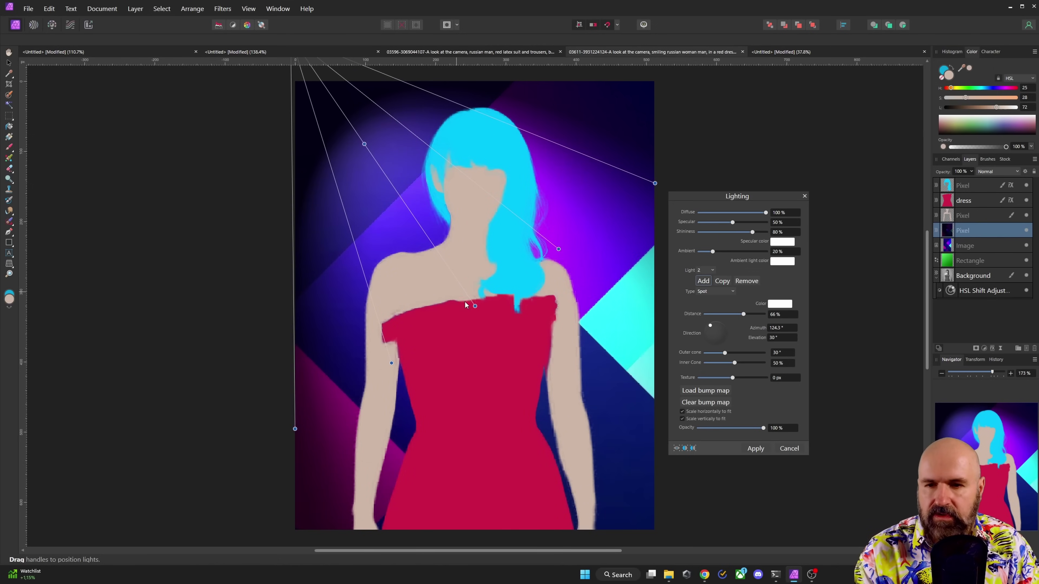
{"action": "mouse_move", "coordinate": [475, 306]}
{"action": "left_mouse_down"}
{"action": "mouse_move", "coordinate": [487, 291]}
{"action": "mouse_move", "coordinate": [485, 305]}
{"action": "mouse_move", "coordinate": [482, 288]}
{"action": "left_mouse_up"}
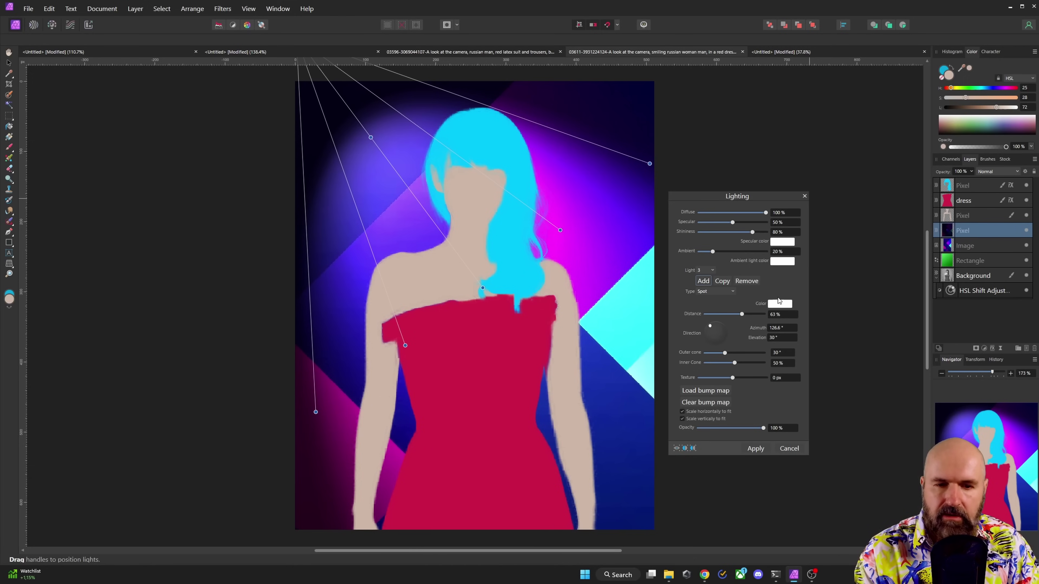
{"action": "left_click", "coordinate": [756, 448]}
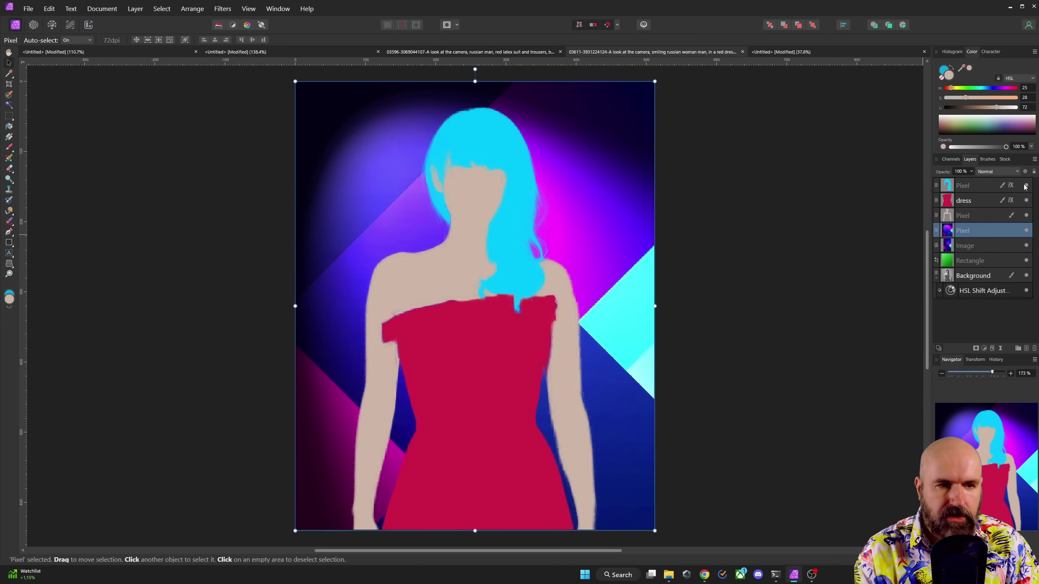
- Recolour the hair layer green and export the updated sketch
{"action": "left_click", "coordinate": [1009, 187]}
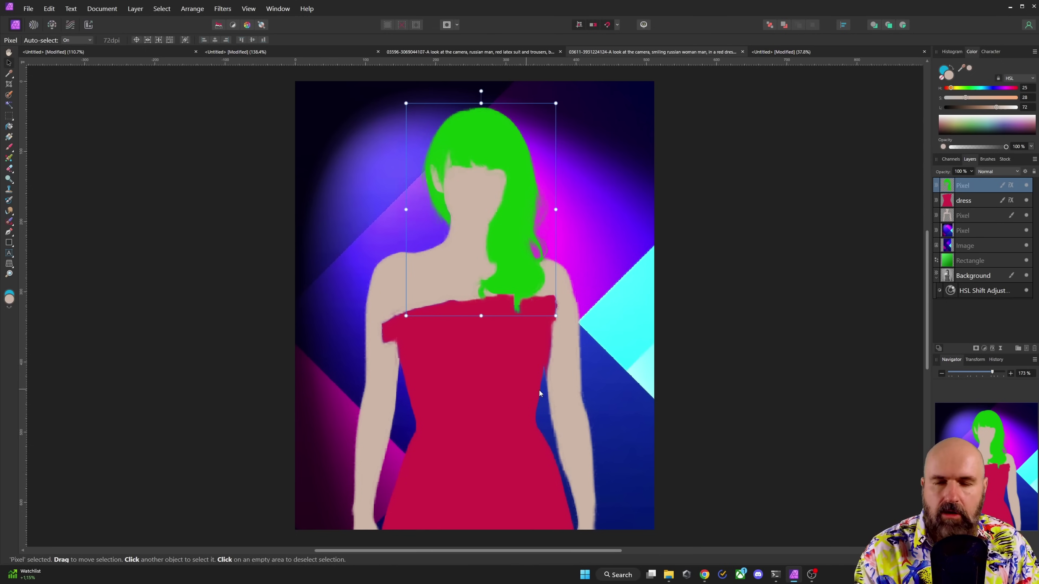
{"action": "left_click", "coordinate": [698, 386]}
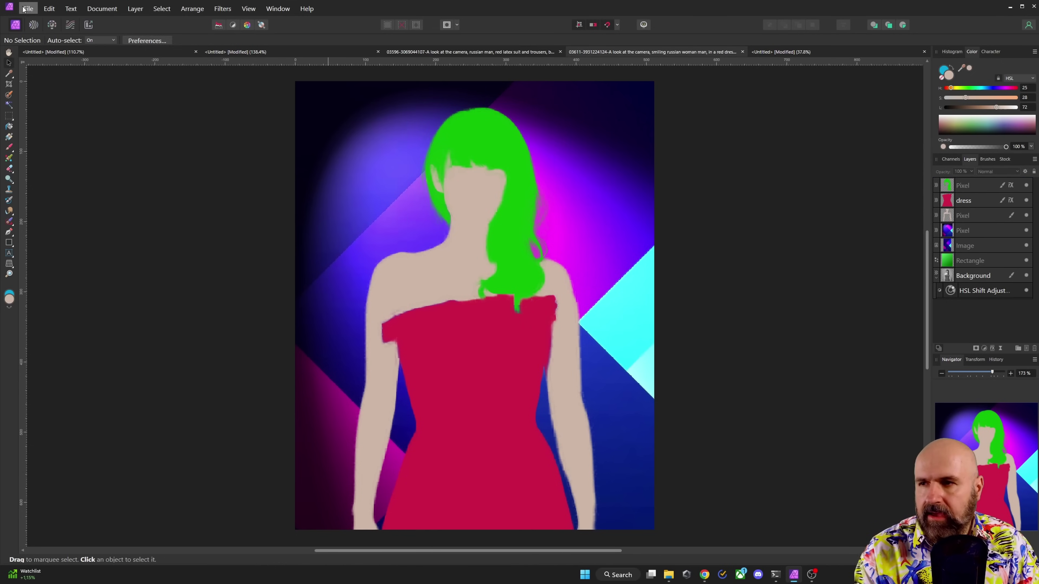
{"action": "left_click", "coordinate": [28, 9]}
{"action": "left_click", "coordinate": [47, 234]}
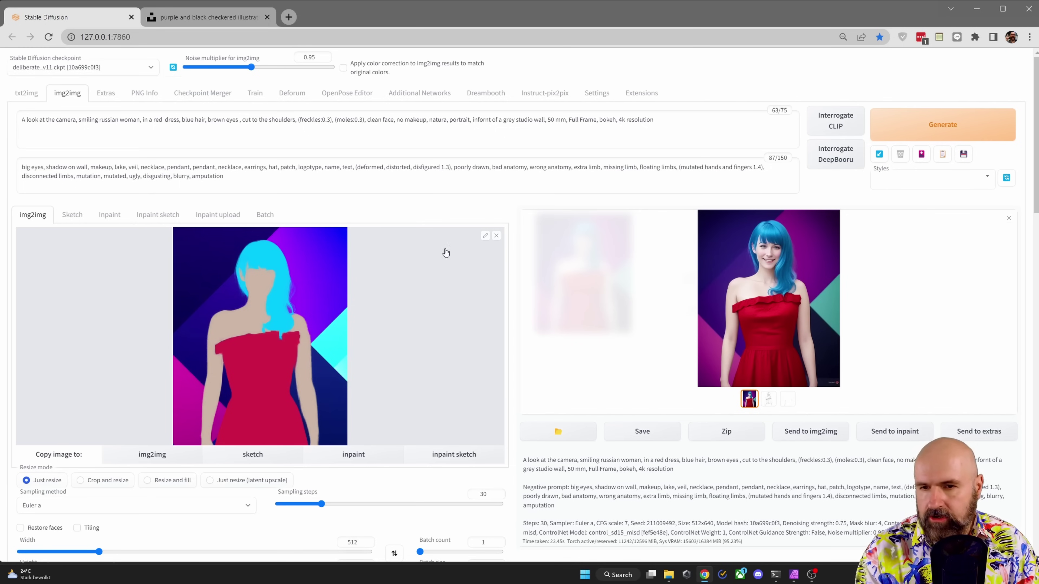
- Replace both the img2img and ControlNet images with F05.jpg
{"action": "left_click", "coordinate": [496, 236]}
{"action": "left_click", "coordinate": [274, 303]}
{"action": "double_click", "coordinate": [207, 101]}
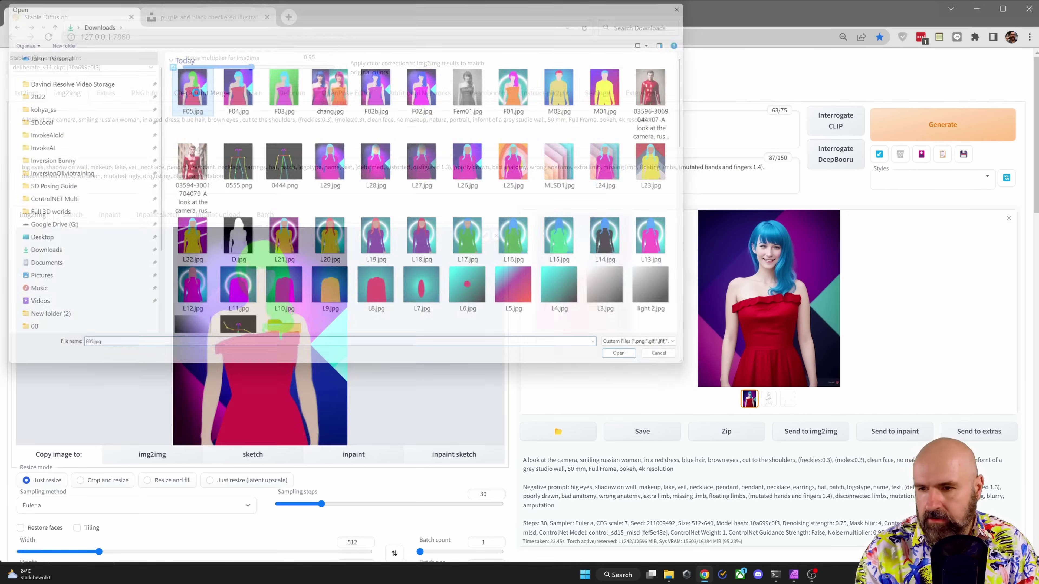
{"action": "scroll", "coordinate": [355, 325], "scroll_direction": "down", "scroll_amount": 15}
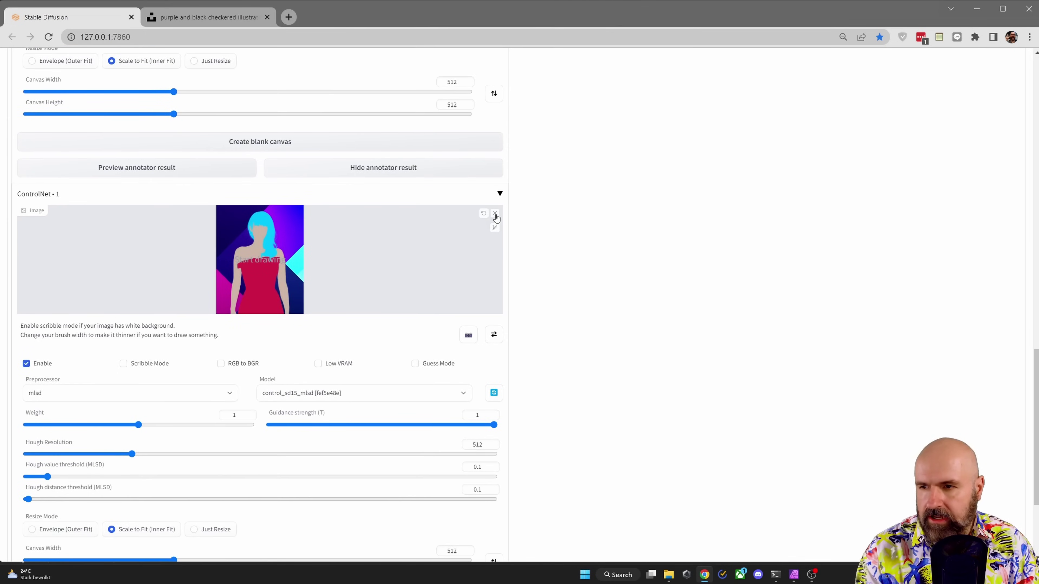
{"action": "left_click", "coordinate": [496, 217]}
{"action": "left_click", "coordinate": [289, 254]}
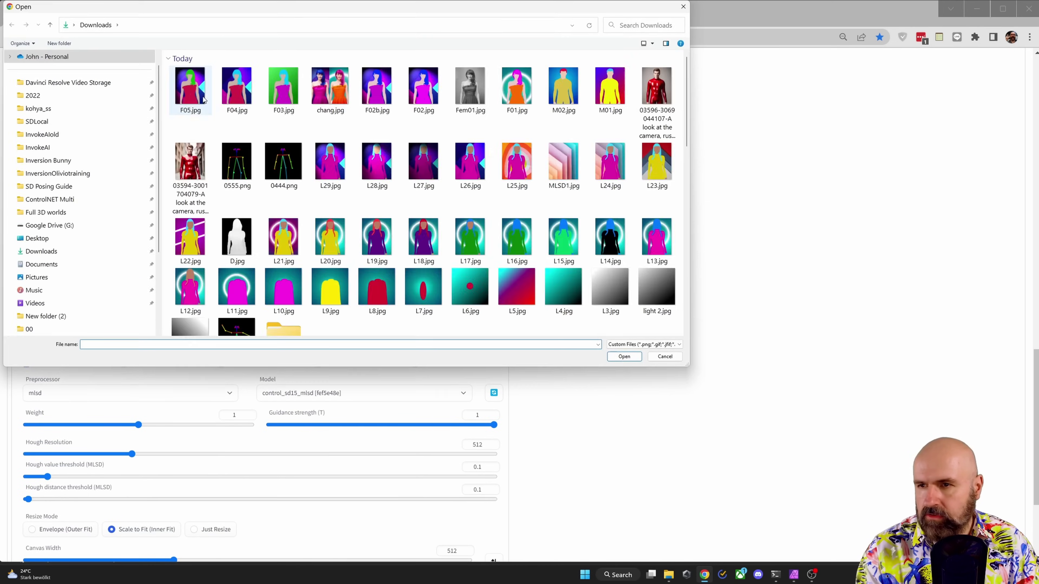
{"action": "left_click", "coordinate": [192, 96]}
{"action": "scroll", "coordinate": [237, 167], "scroll_direction": "up", "scroll_amount": 15}
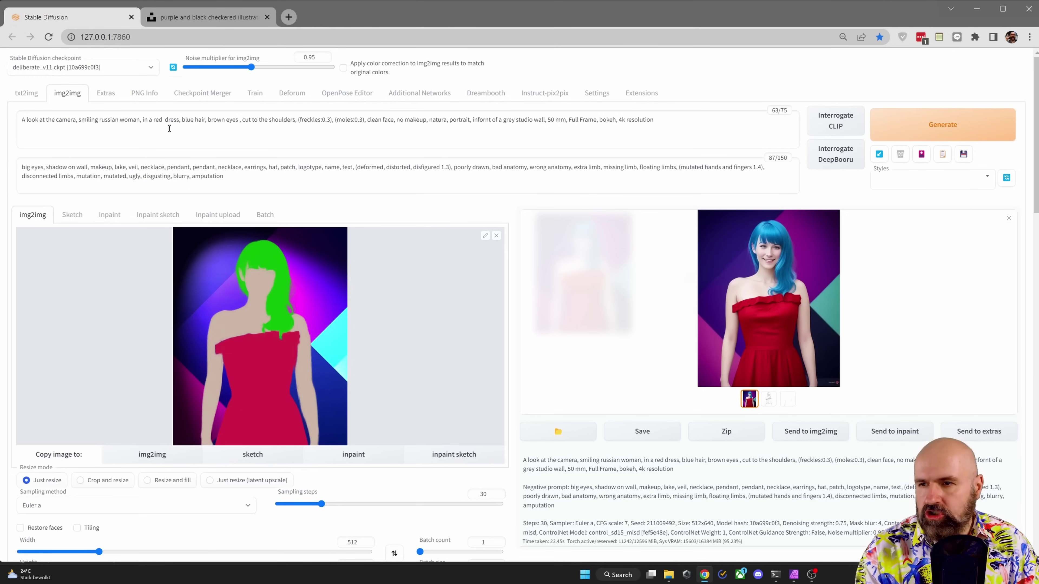
- Change 'blue' to 'green' in the prompt, generate, and close the enlarged result
{"action": "double_click", "coordinate": [189, 120]}
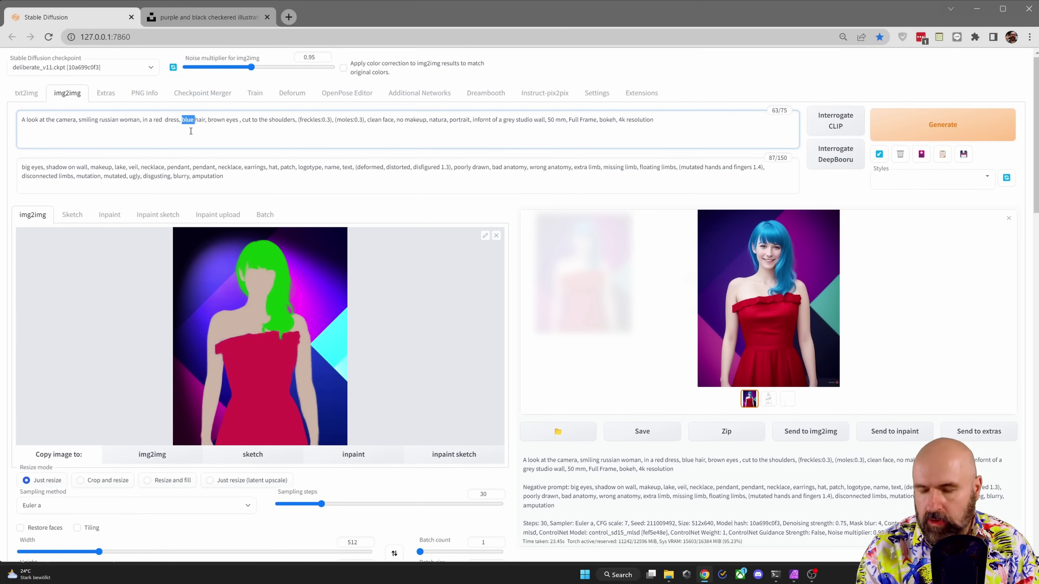
{"action": "type", "text": "gree"}
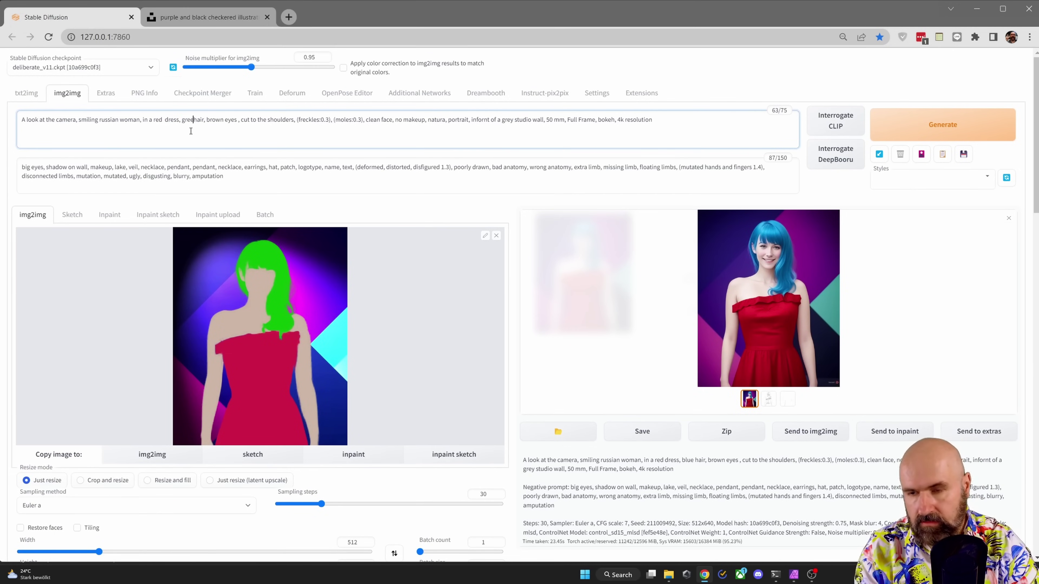
{"action": "type", "text": "n"}
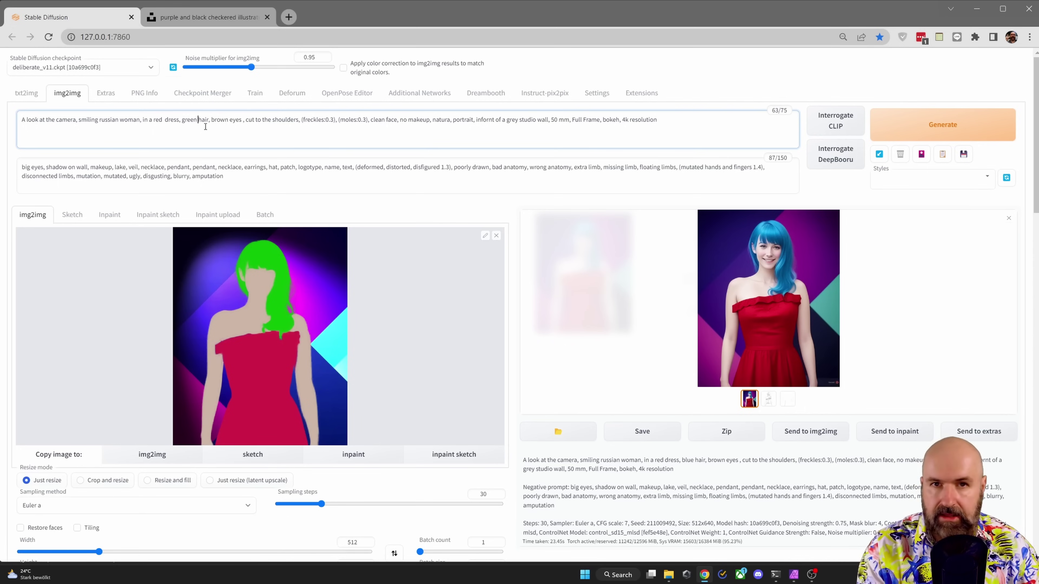
{"action": "left_click", "coordinate": [887, 134]}
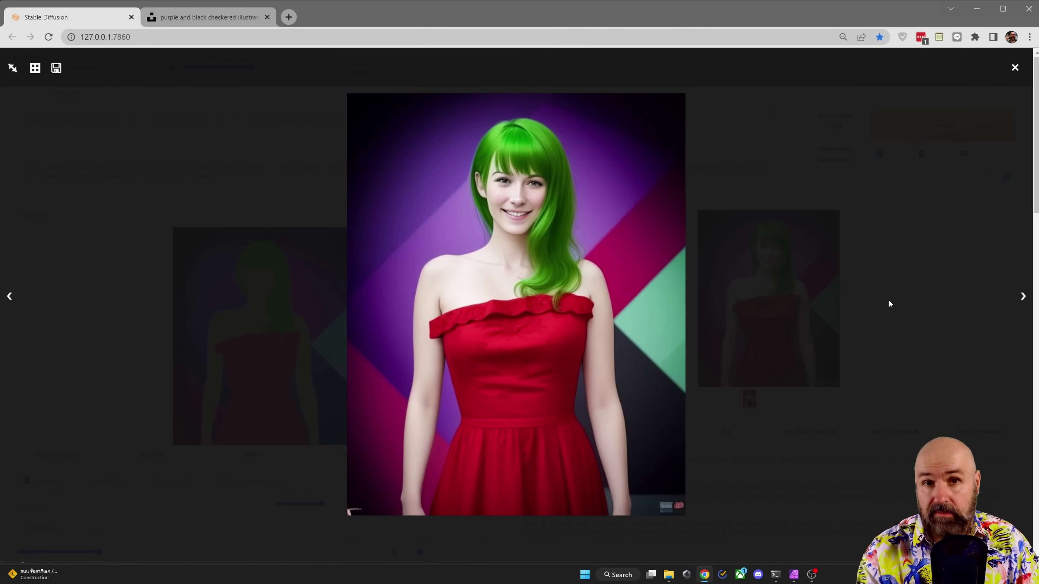
{"action": "left_click", "coordinate": [776, 321]}
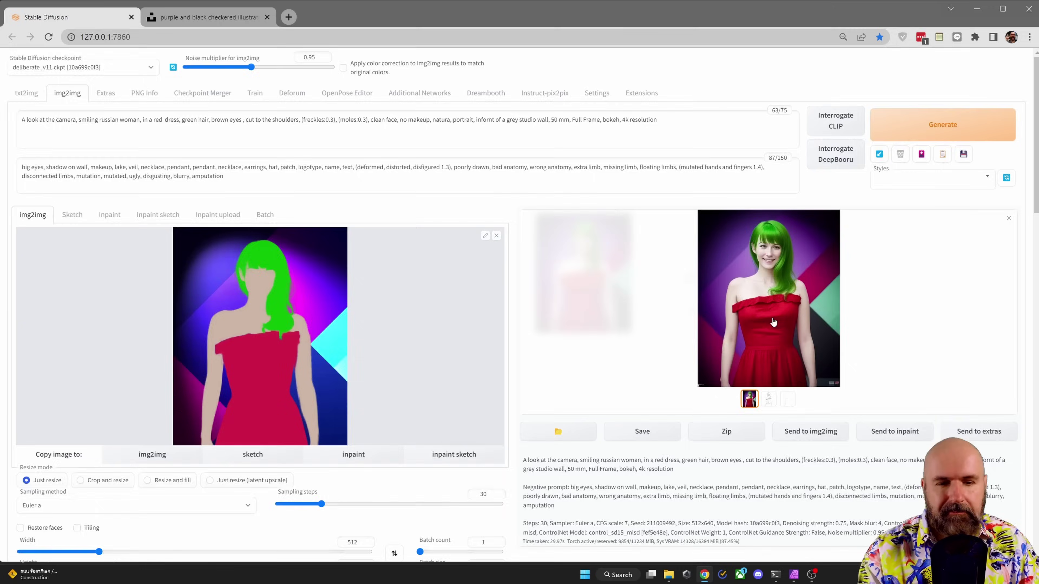
- Hide both purple backdrop layers and give the Rectangle a blue elliptical gradient fill
{"action": "key", "text": "alt+Tab"}
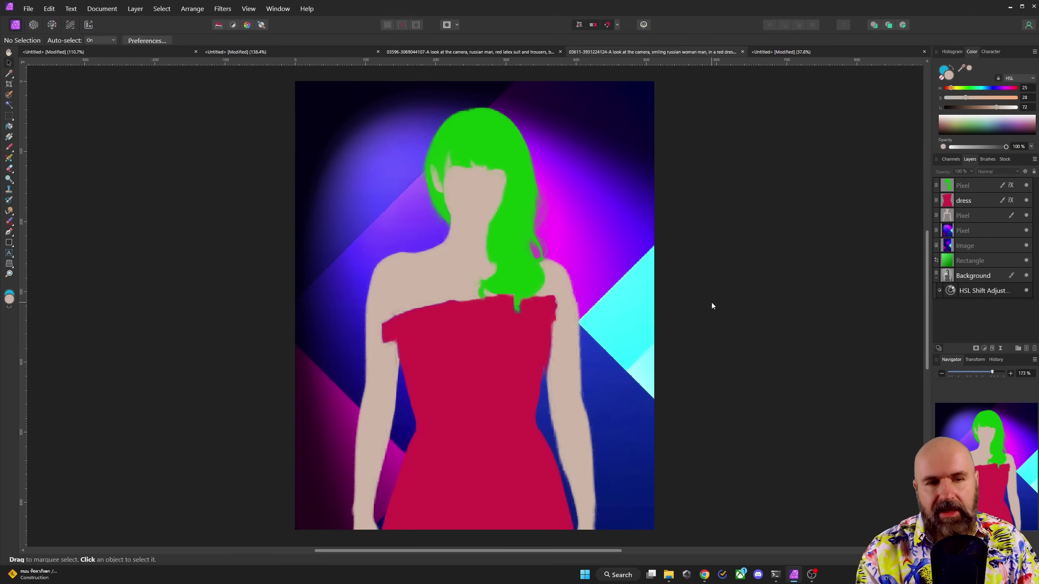
{"action": "left_click", "coordinate": [1026, 230]}
{"action": "left_click", "coordinate": [1026, 246]}
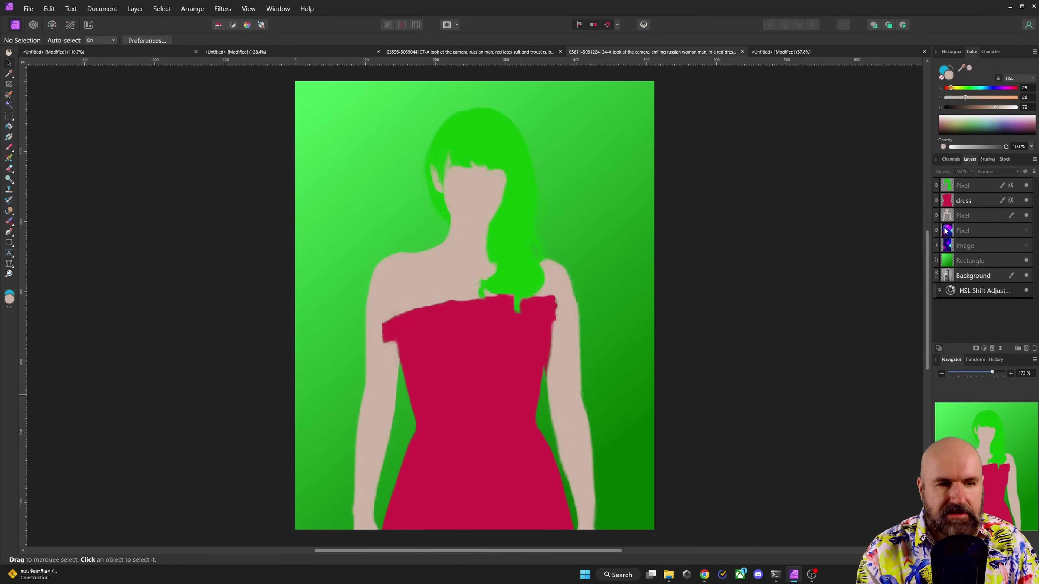
{"action": "left_click", "coordinate": [947, 265]}
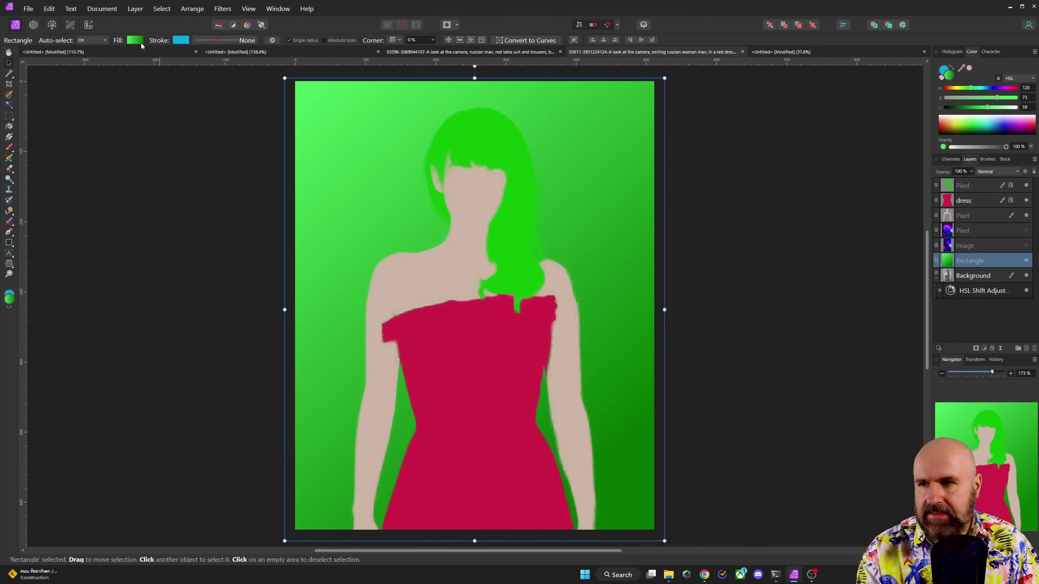
{"action": "left_click", "coordinate": [135, 41]}
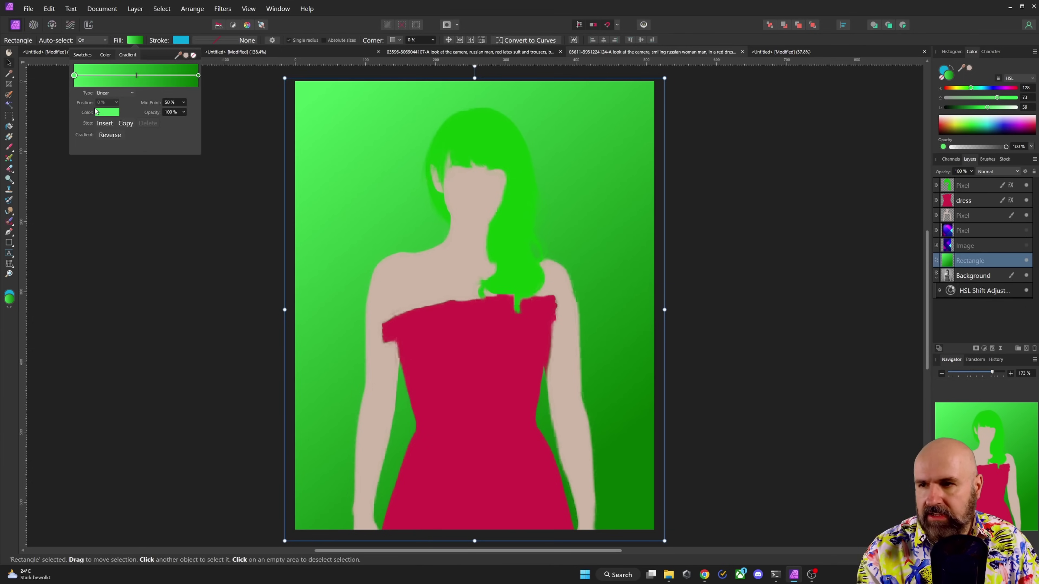
{"action": "left_click", "coordinate": [109, 112]}
{"action": "key", "text": "ctrl+z"}
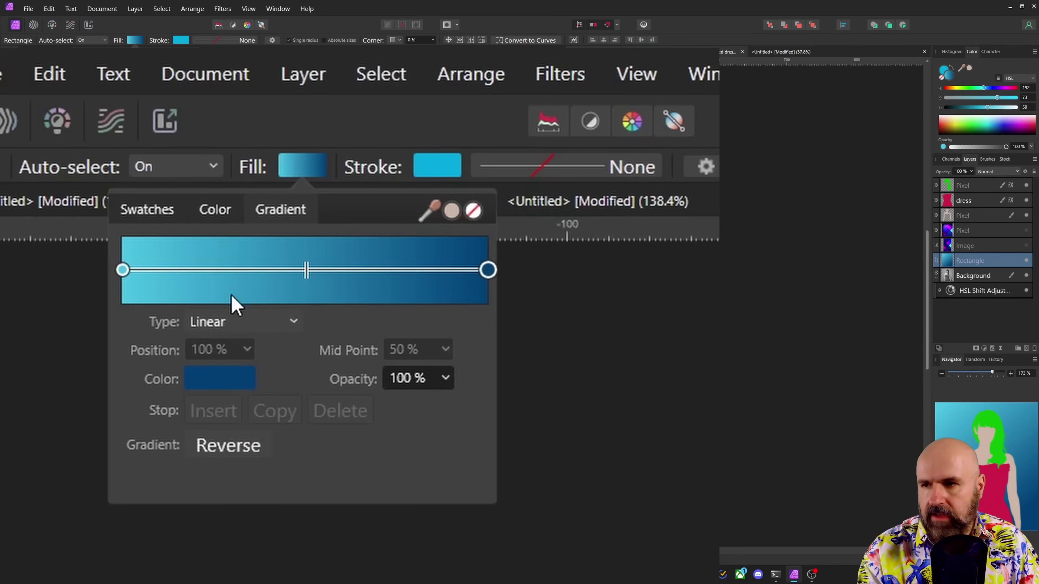
{"action": "left_click", "coordinate": [215, 322]}
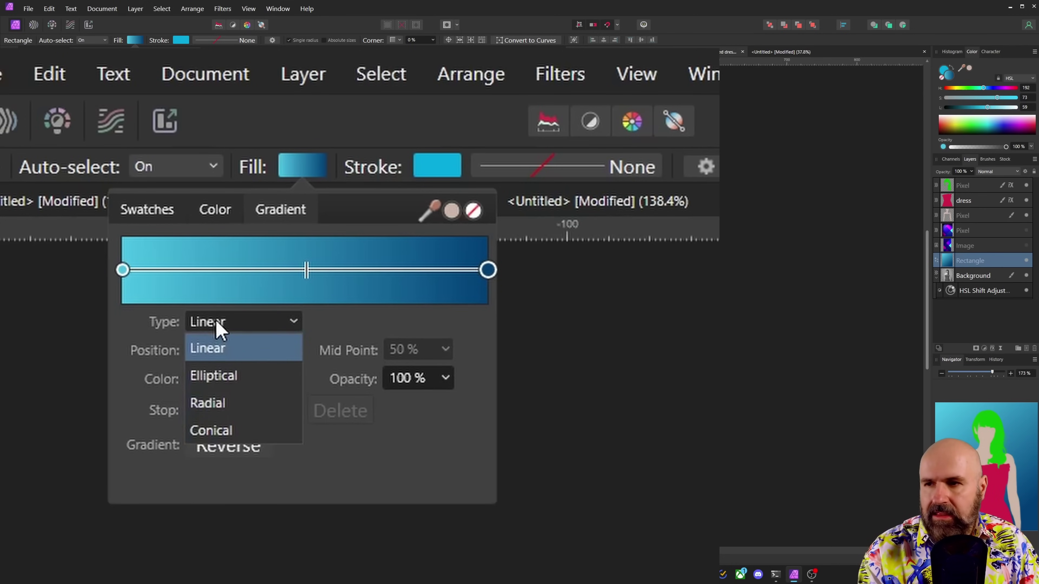
{"action": "left_click", "coordinate": [229, 375]}
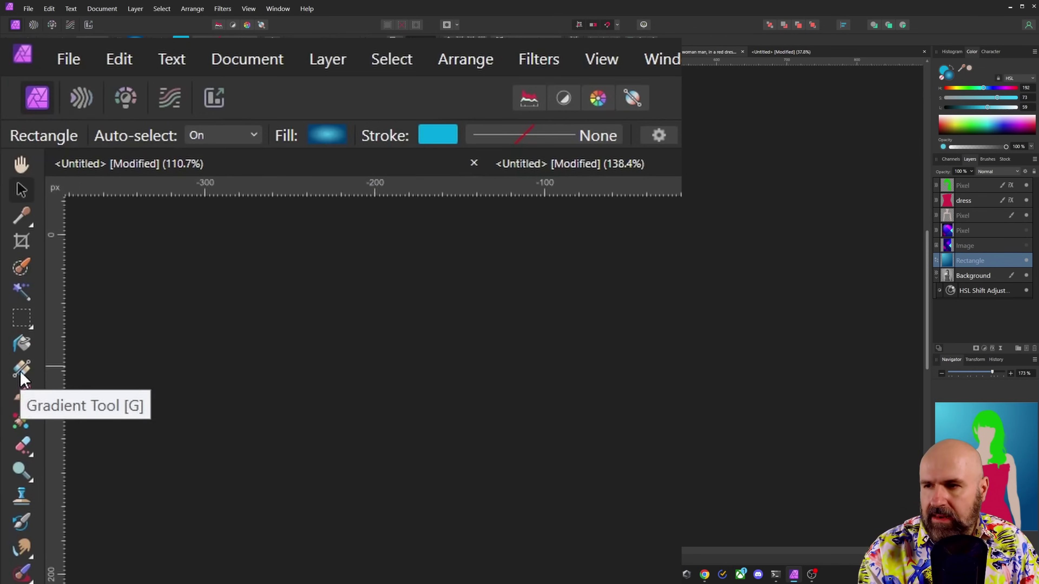
- Centre the gradient glow behind the neck and shoulder, stretching it to the right edge
{"action": "left_click", "coordinate": [22, 370]}
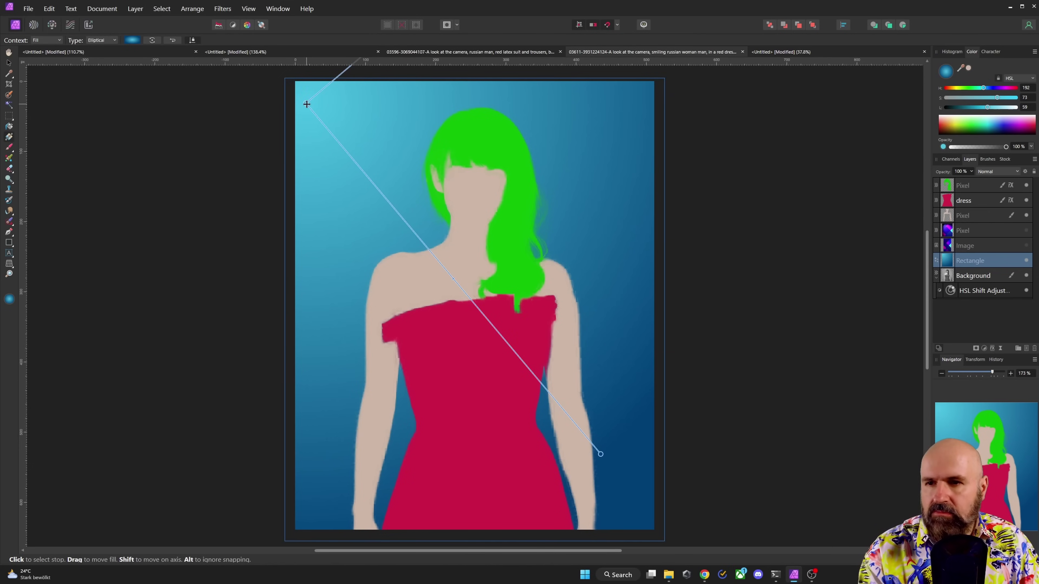
{"action": "left_click_drag", "start_coordinate": [306, 103], "coordinate": [431, 147]}
{"action": "left_click_drag", "start_coordinate": [724, 496], "coordinate": [664, 188]}
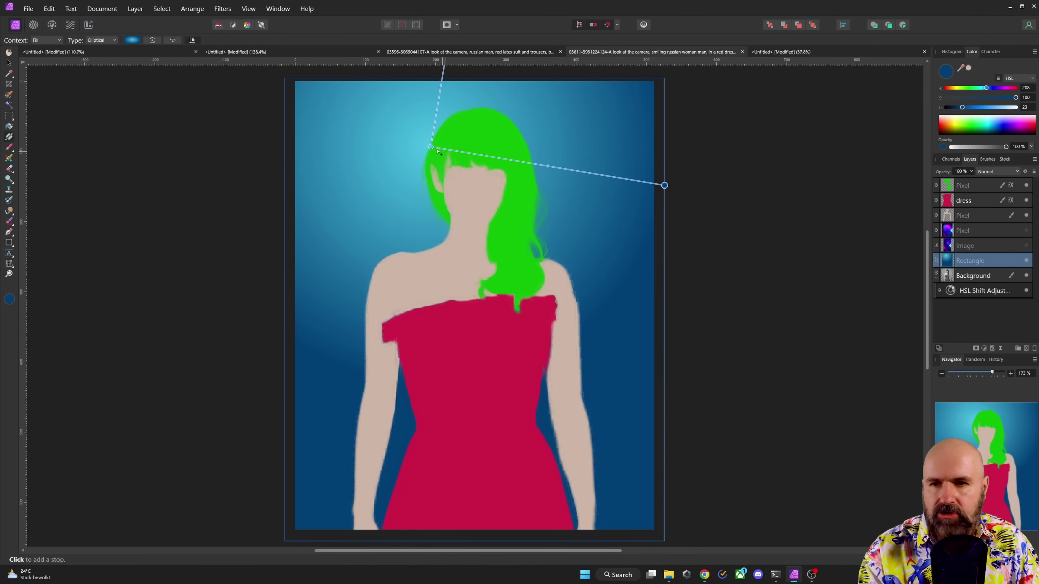
{"action": "left_click_drag", "start_coordinate": [431, 147], "coordinate": [468, 271]}
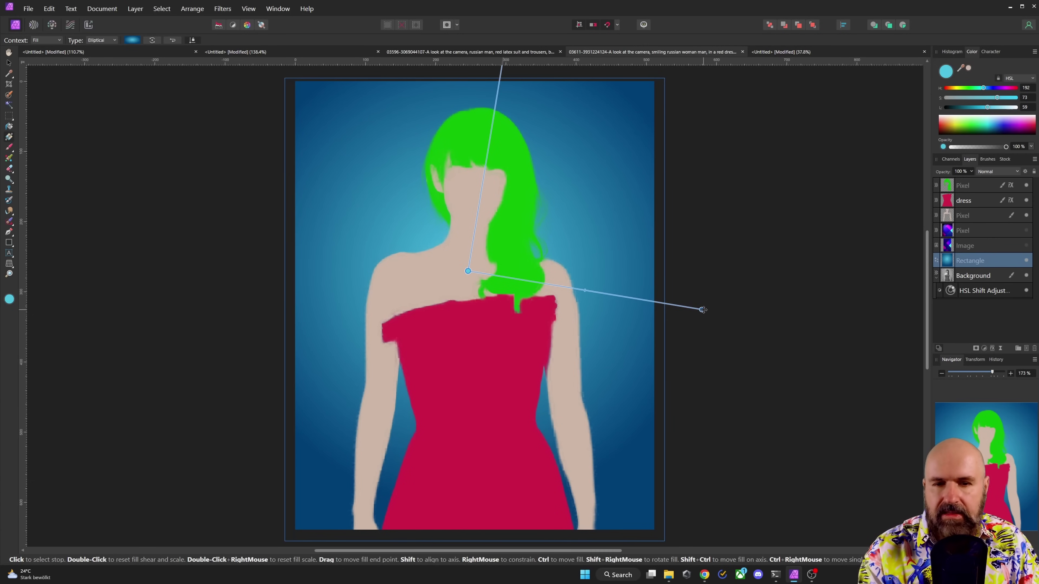
{"action": "left_click_drag", "start_coordinate": [702, 310], "coordinate": [677, 270]}
{"action": "left_click_drag", "start_coordinate": [588, 271], "coordinate": [595, 270]}
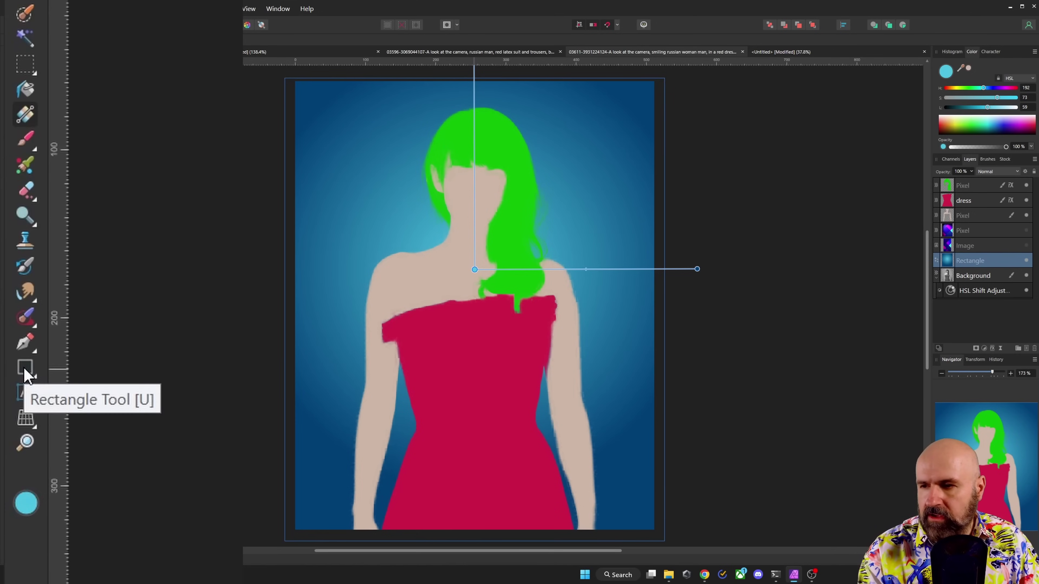
- Draw a wide rectangle across the upper body with no fill
{"action": "left_click", "coordinate": [24, 371]}
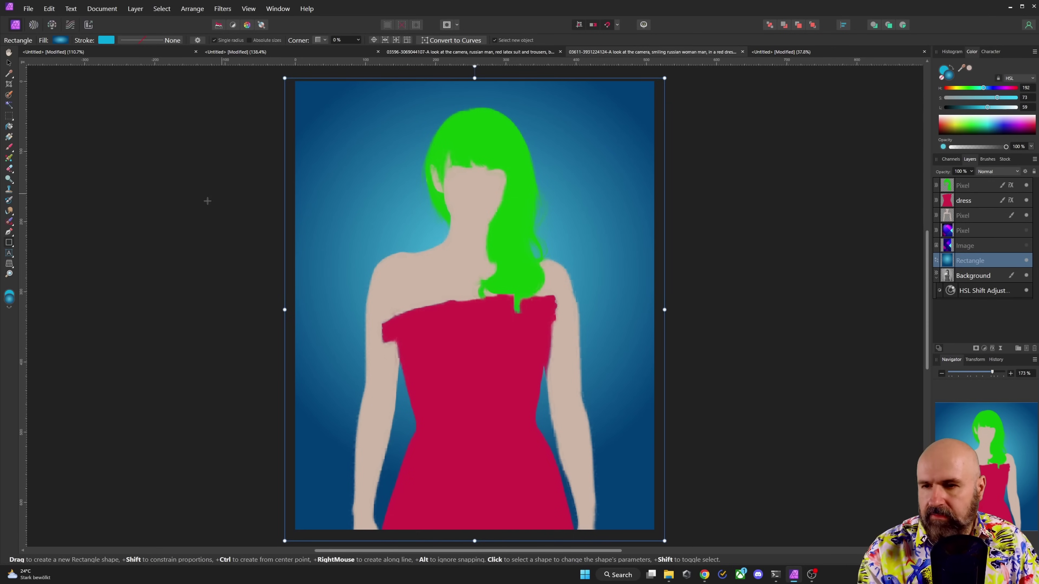
{"action": "left_click_drag", "start_coordinate": [211, 217], "coordinate": [759, 369]}
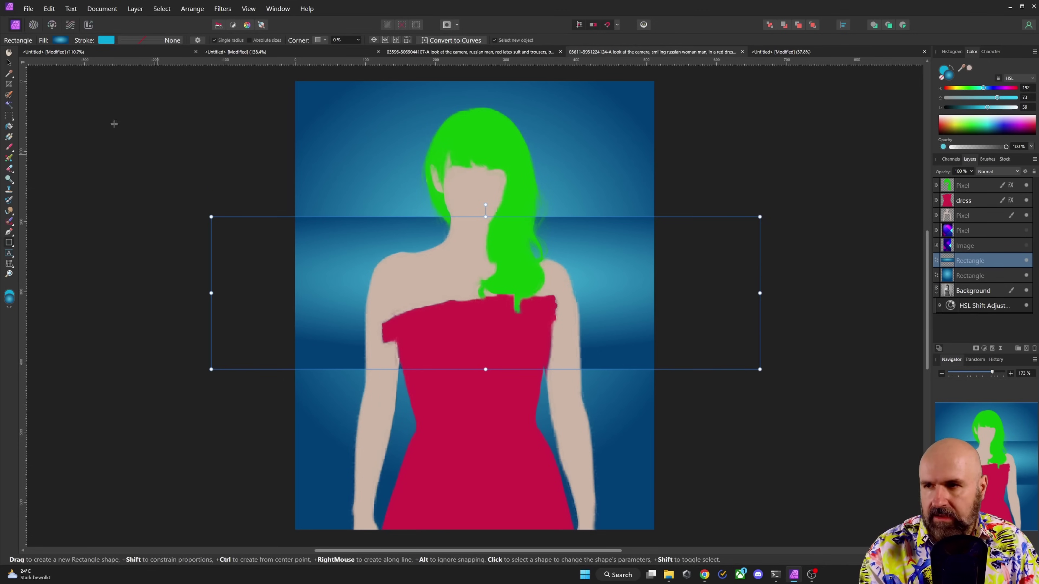
{"action": "left_click", "coordinate": [61, 41]}
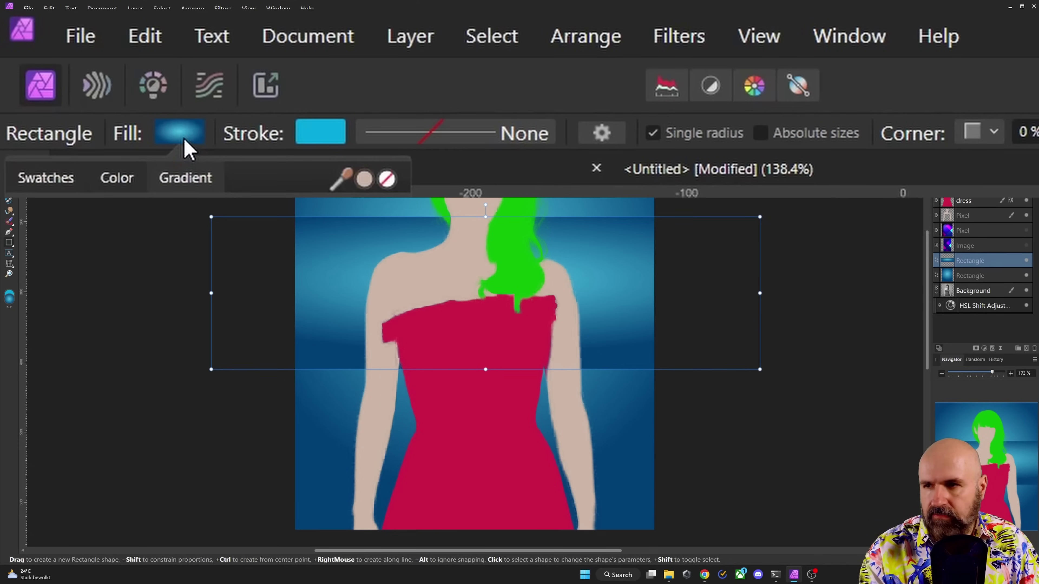
{"action": "left_click", "coordinate": [387, 178]}
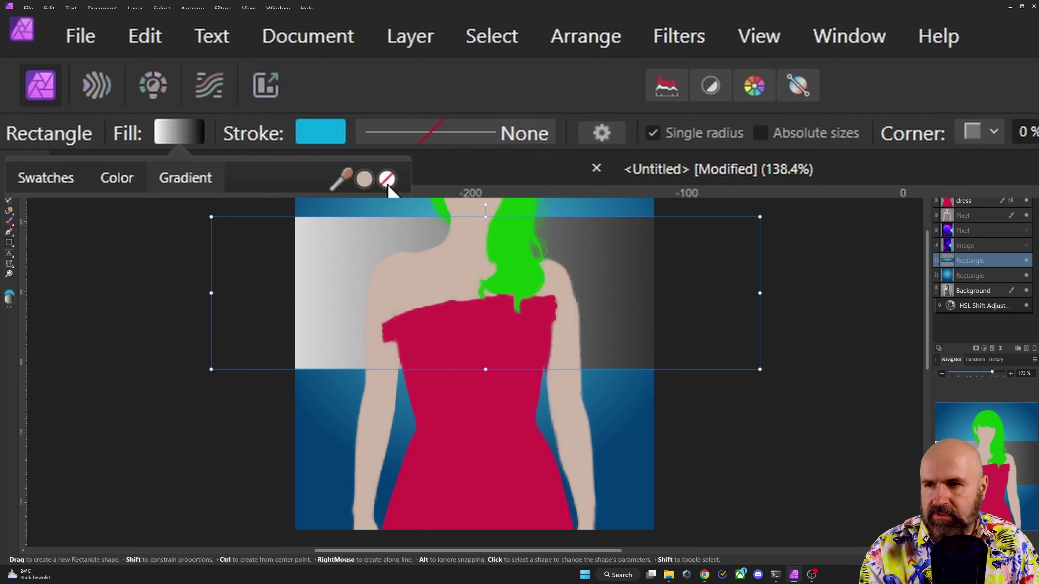
{"action": "left_click", "coordinate": [388, 179]}
- Give the rectangle a white stroke about 21.4 pt wide
{"action": "left_click", "coordinate": [327, 137]}
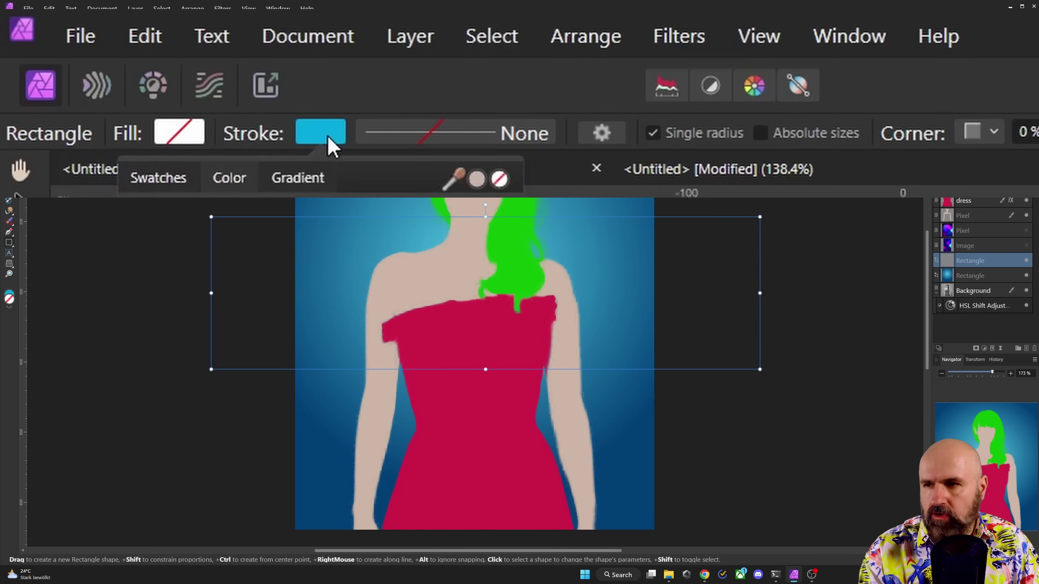
{"action": "left_click_drag", "start_coordinate": [104, 107], "coordinate": [123, 90]}
{"action": "left_click", "coordinate": [125, 40]}
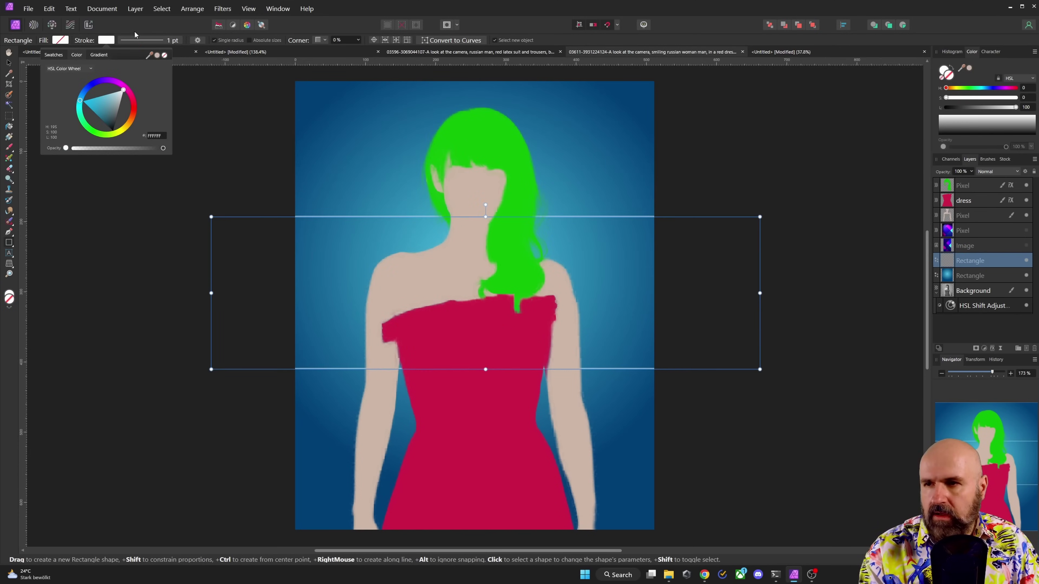
{"action": "left_click", "coordinate": [144, 41]}
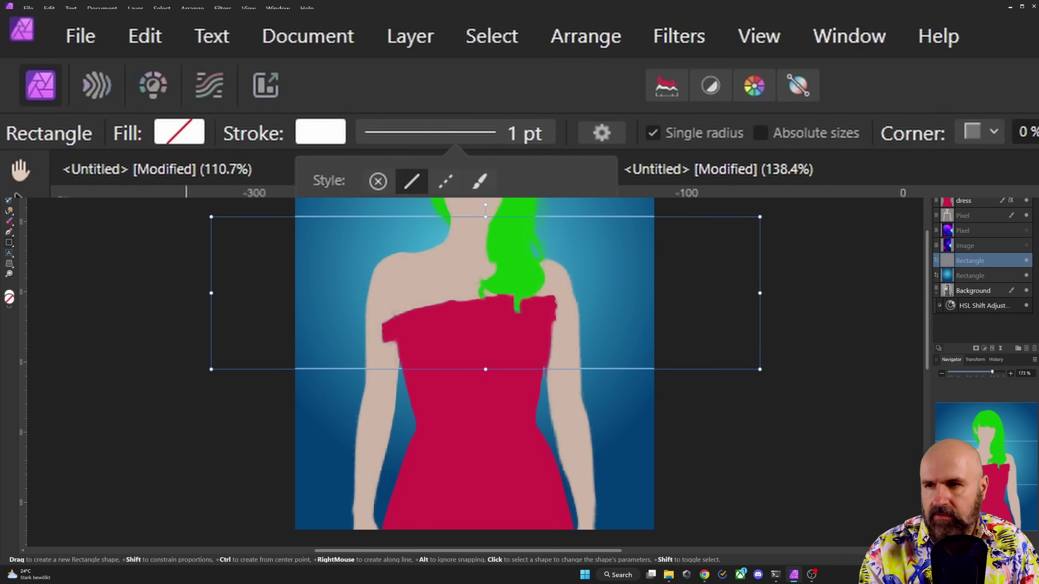
{"action": "left_click_drag", "start_coordinate": [368, 132], "coordinate": [429, 139]}
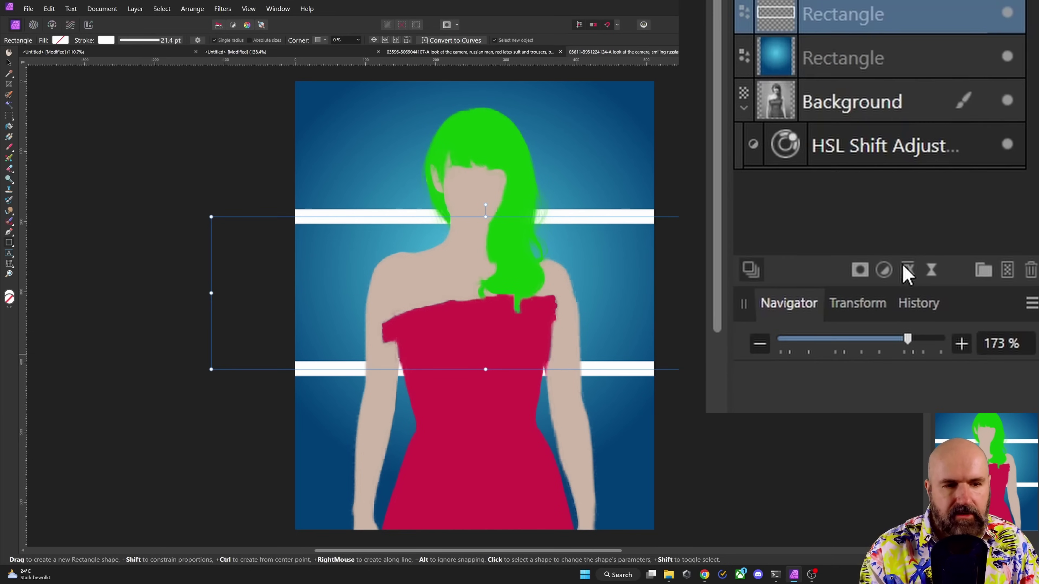
- Add a 21 px outer glow to the bars, tilt them about 20° and move them up
{"action": "left_click", "coordinate": [993, 348]}
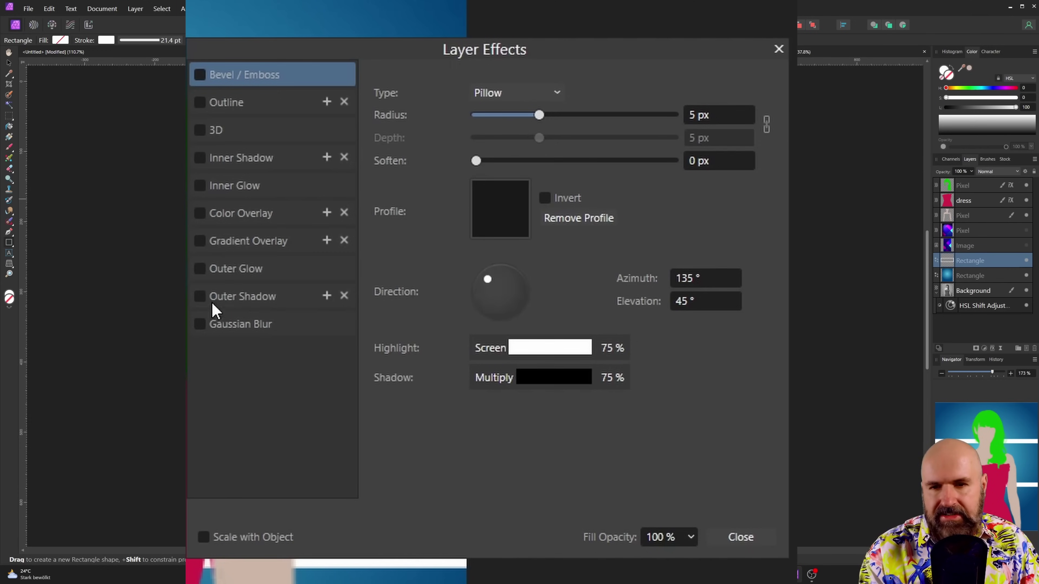
{"action": "left_click", "coordinate": [231, 273]}
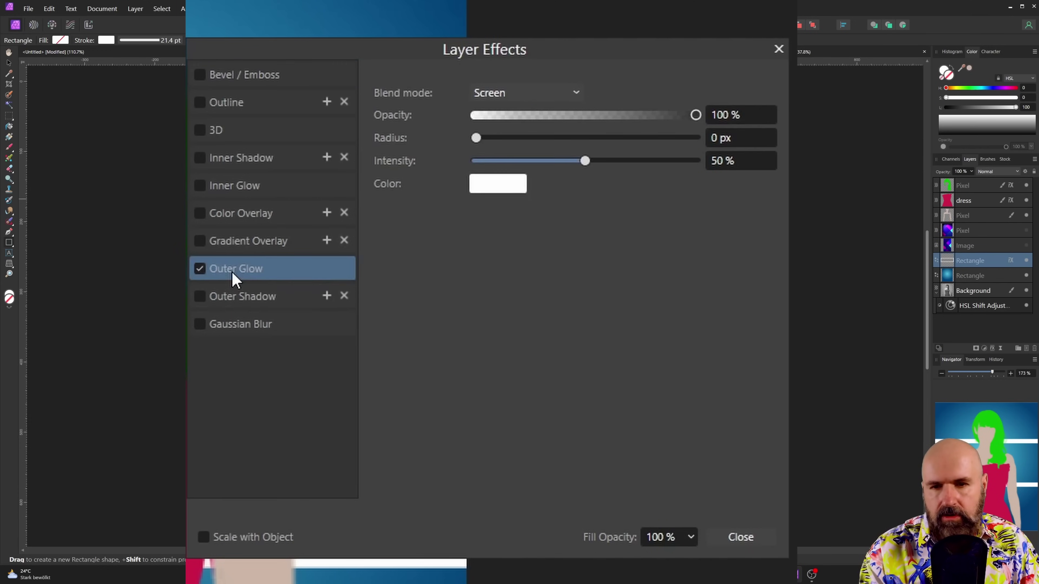
{"action": "left_click_drag", "start_coordinate": [474, 139], "coordinate": [600, 141]}
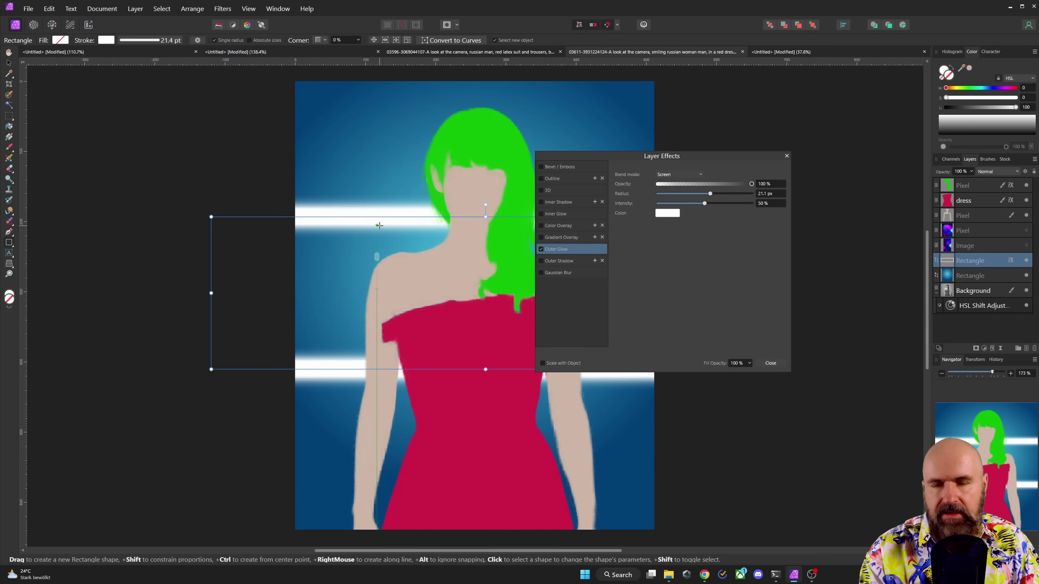
{"action": "left_click", "coordinate": [786, 156]}
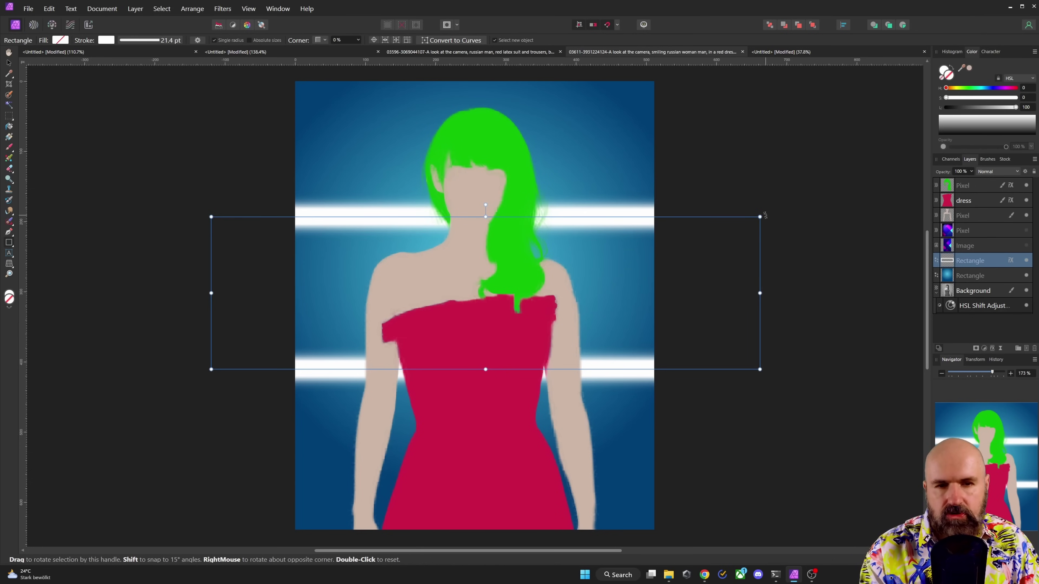
{"action": "left_click_drag", "start_coordinate": [765, 215], "coordinate": [740, 130]}
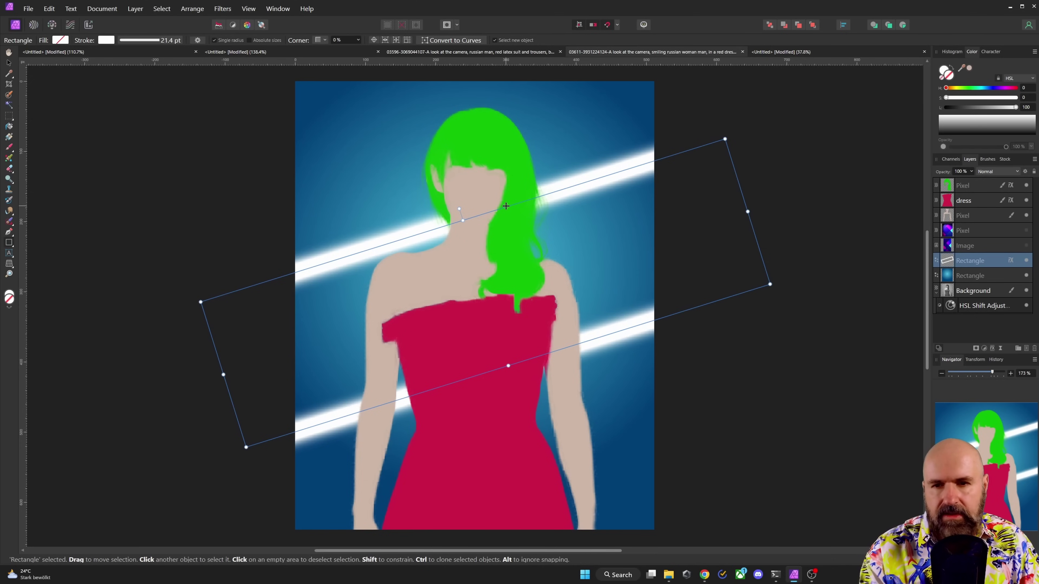
{"action": "left_click_drag", "start_coordinate": [474, 216], "coordinate": [496, 186]}
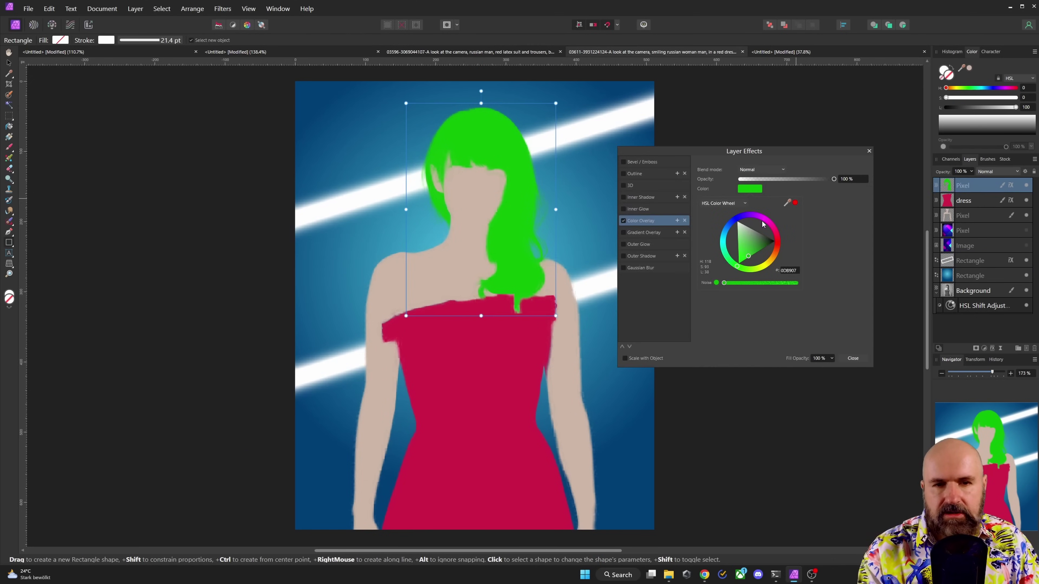
- Change the hair Color Overlay to magenta C424CE
{"action": "left_click_drag", "start_coordinate": [763, 224], "coordinate": [755, 231]}
{"action": "left_click", "coordinate": [754, 231]}
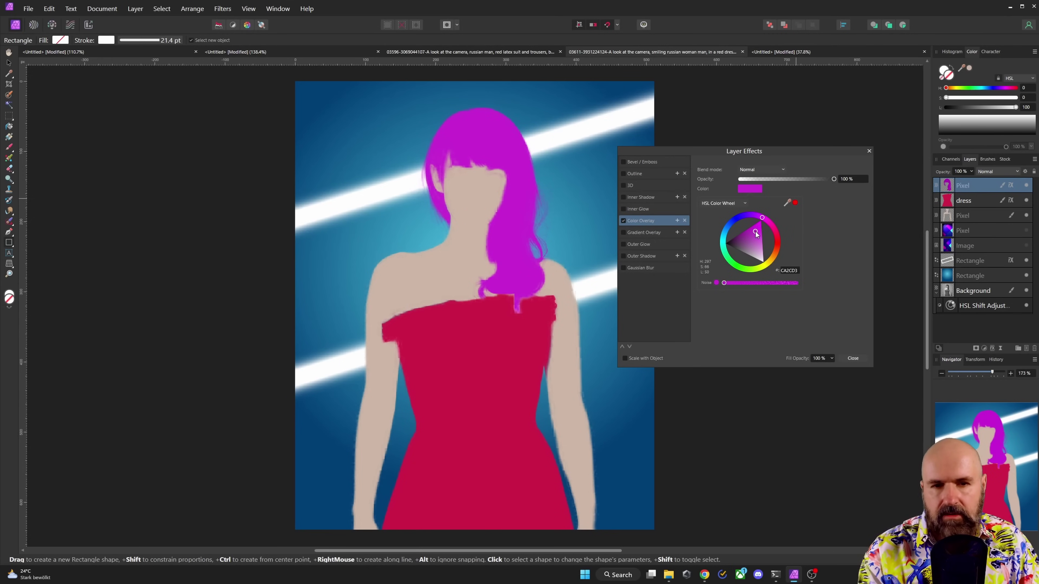
{"action": "left_click", "coordinate": [869, 151]}
- Export the image as a JPEG
{"action": "left_click", "coordinate": [963, 200]}
{"action": "left_click", "coordinate": [28, 9]}
{"action": "left_click", "coordinate": [52, 238]}
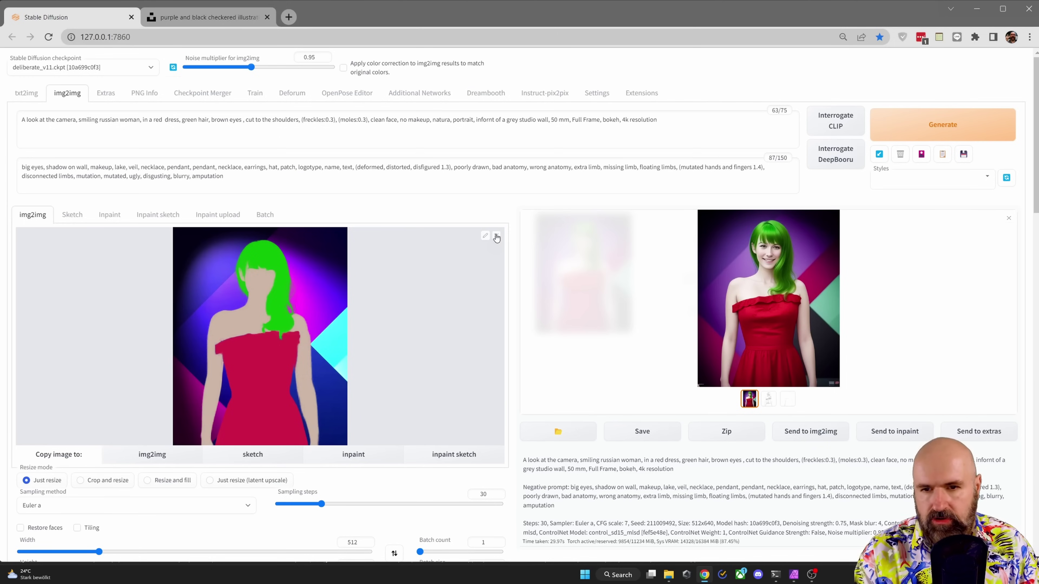
- Clear img2img and load the exported violet-hair sketch JPEG as the input image
{"action": "left_click", "coordinate": [495, 240]}
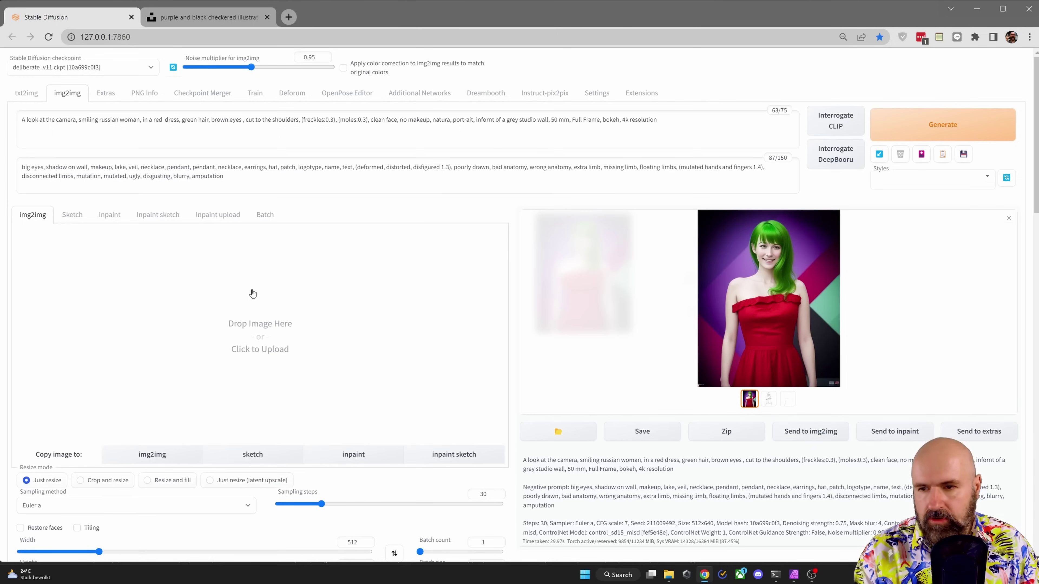
{"action": "left_click", "coordinate": [249, 311]}
{"action": "left_click", "coordinate": [190, 90]}
{"action": "double_click", "coordinate": [191, 90]}
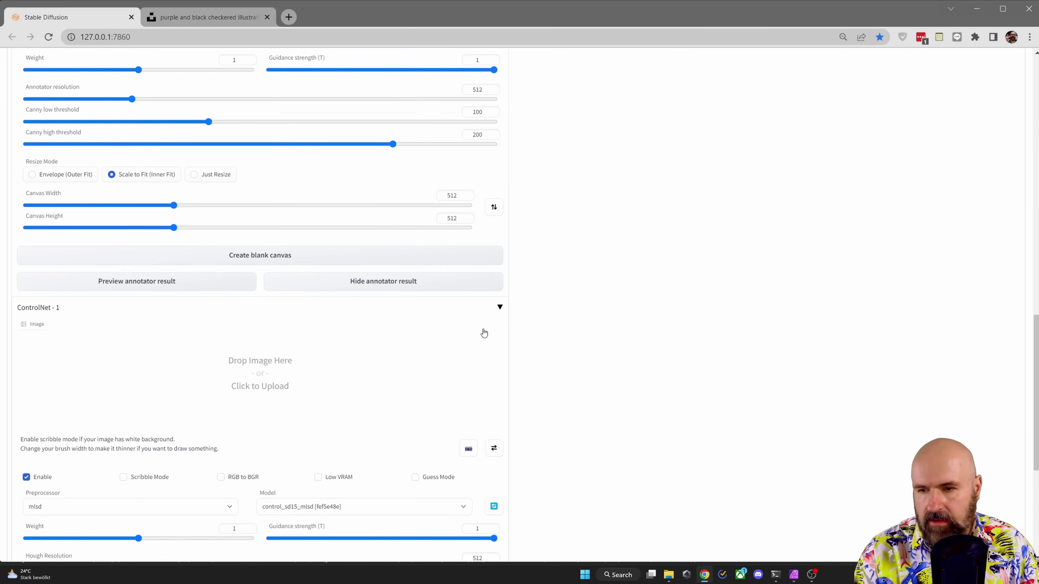
{"action": "left_click", "coordinate": [254, 366]}
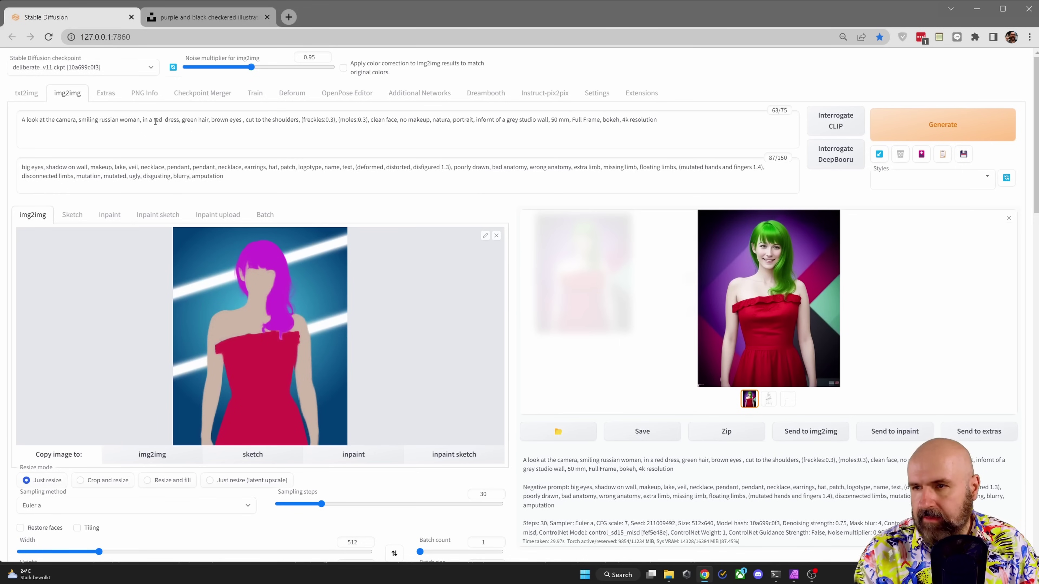
- Replace 'green' with 'pink' in the prompt, generate, and inspect the results full-screen
{"action": "double_click", "coordinate": [191, 119]}
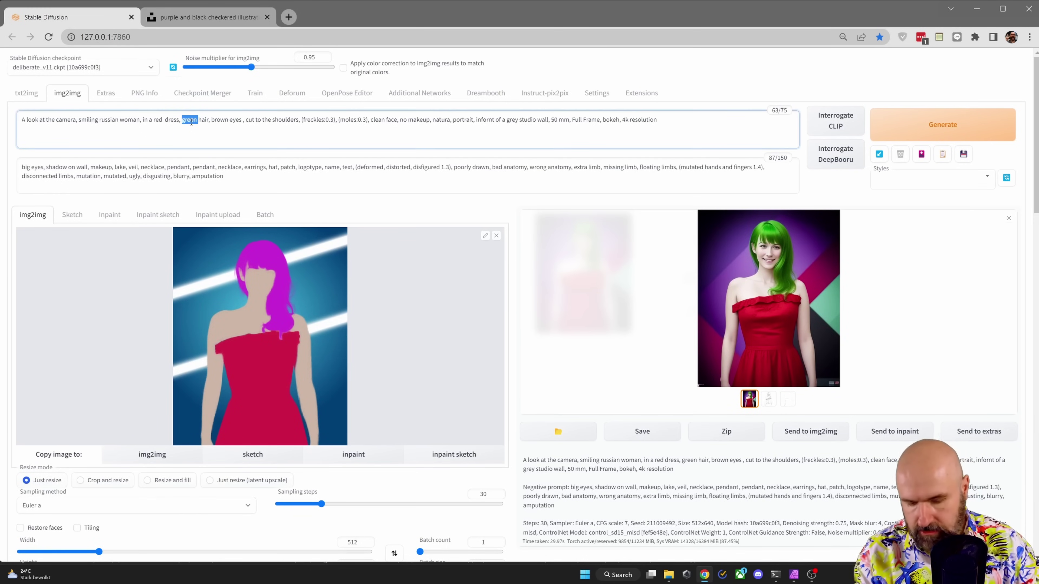
{"action": "type", "text": "pink"}
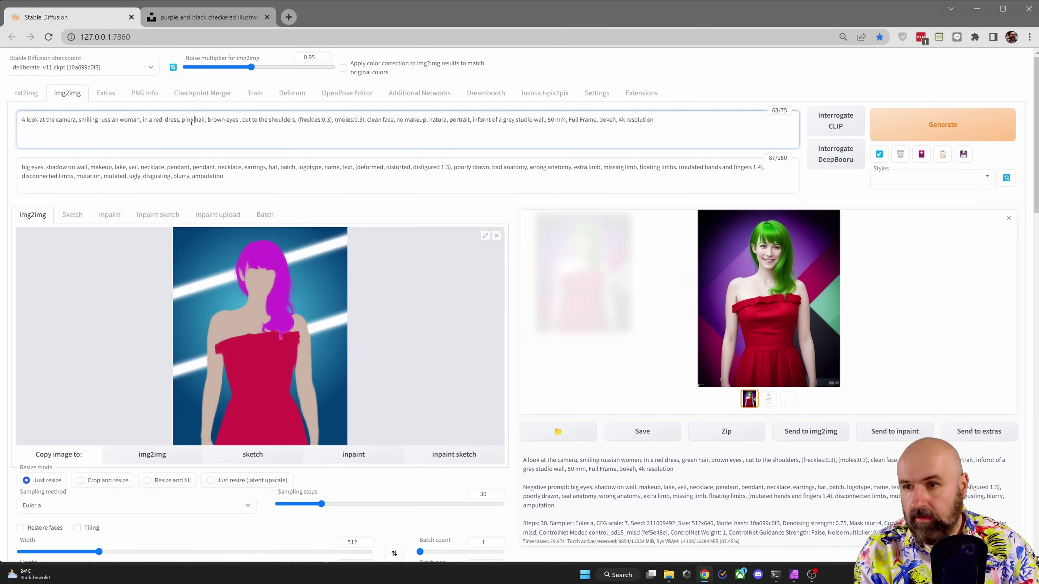
{"action": "left_click", "coordinate": [883, 132]}
{"action": "left_click", "coordinate": [718, 295]}
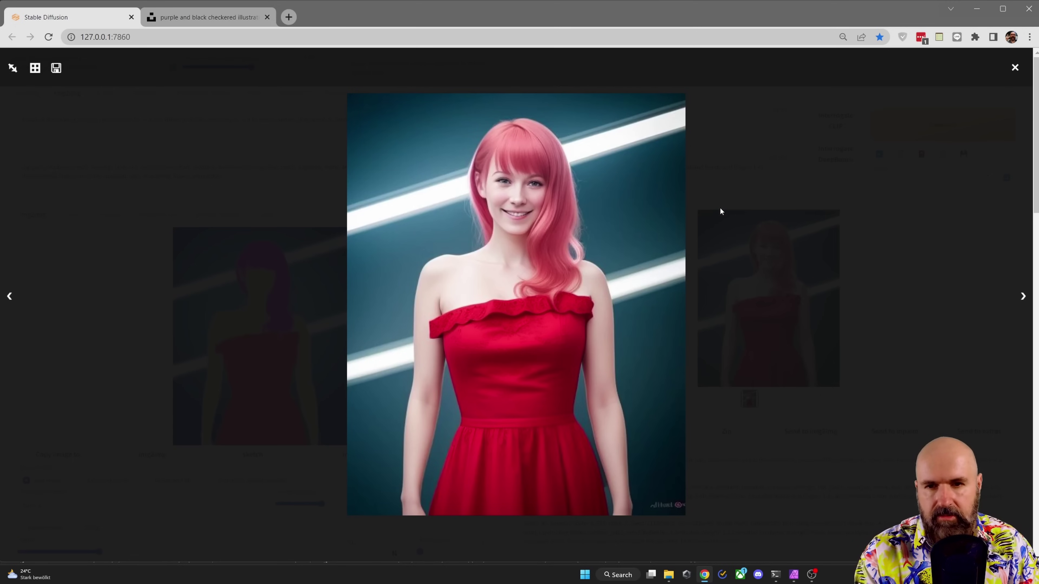
{"action": "left_click", "coordinate": [747, 189]}
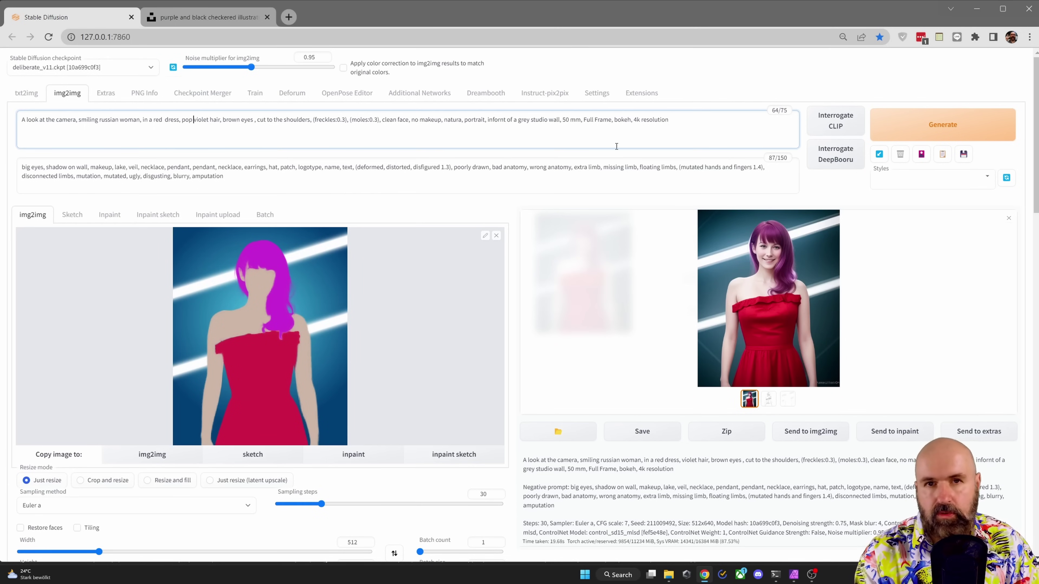
{"action": "left_click", "coordinate": [720, 290]}
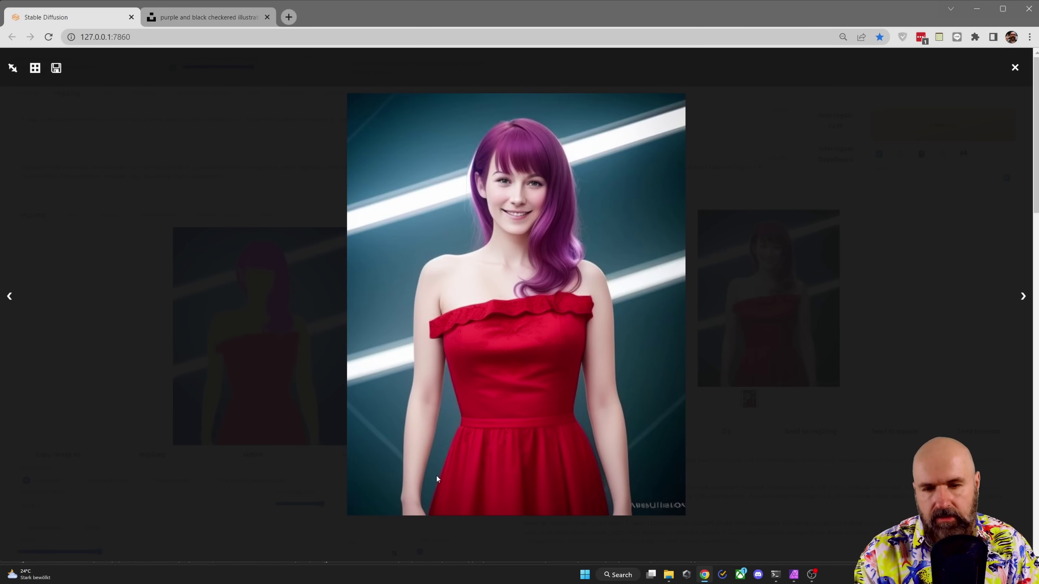
- With Seed at -1, generate a fresh variant and view the deeper-violet result full-screen
{"action": "left_click", "coordinate": [737, 222]}
{"action": "scroll", "coordinate": [449, 253], "scroll_direction": "down", "scroll_amount": 8}
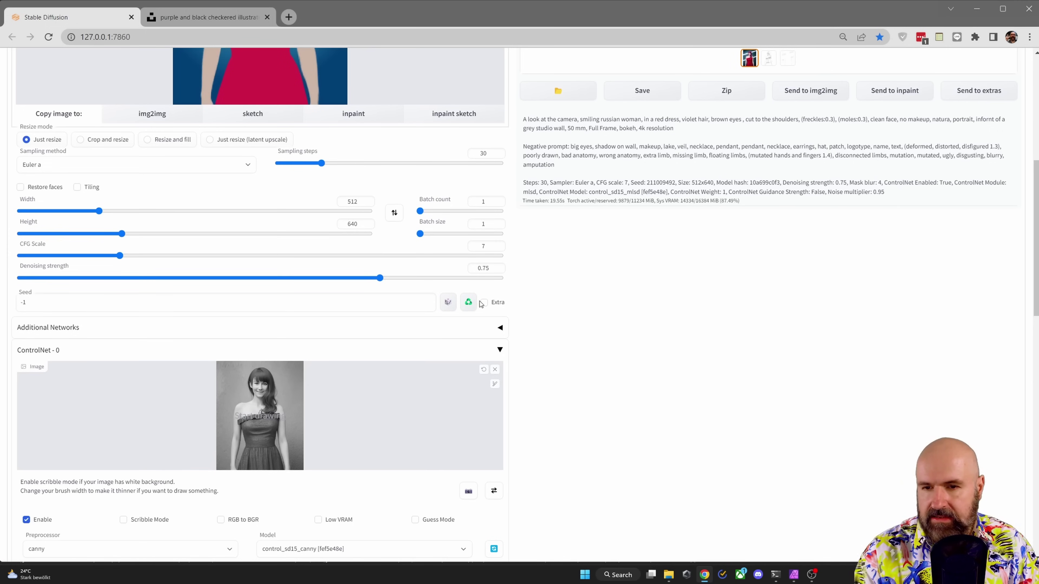
{"action": "scroll", "coordinate": [654, 286], "scroll_direction": "up", "scroll_amount": 8}
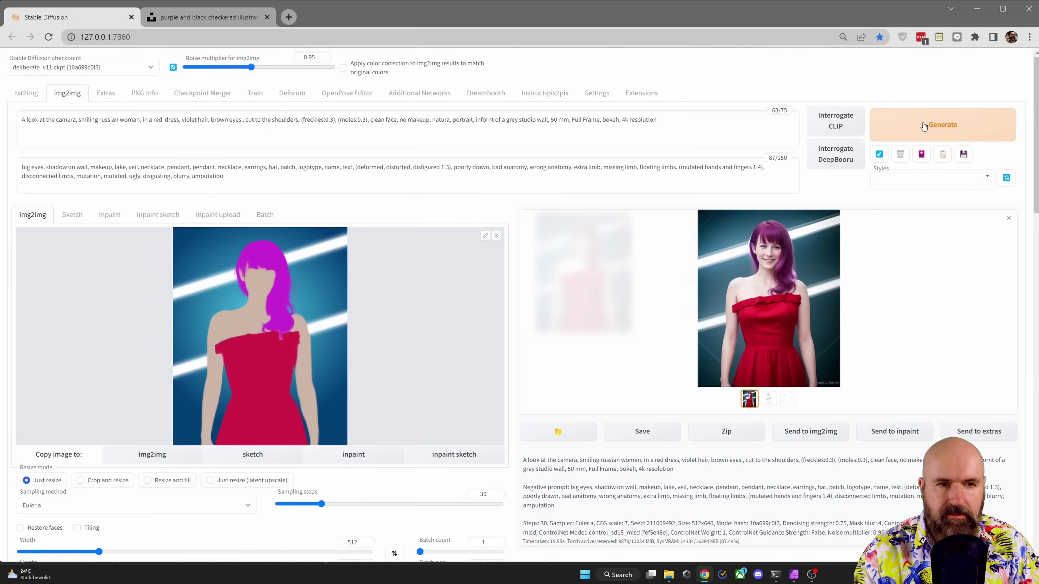
{"action": "left_click", "coordinate": [833, 265]}
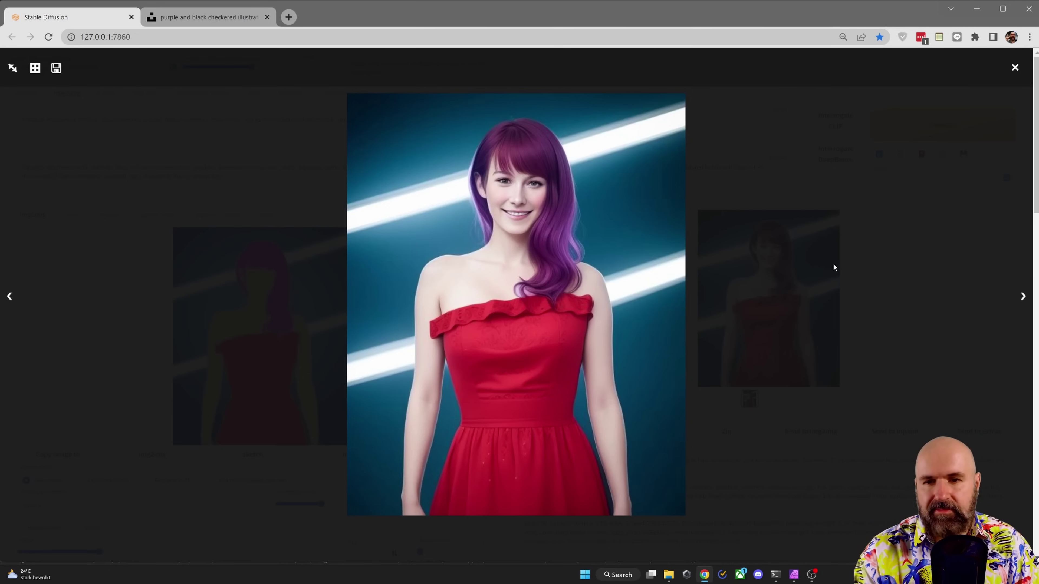